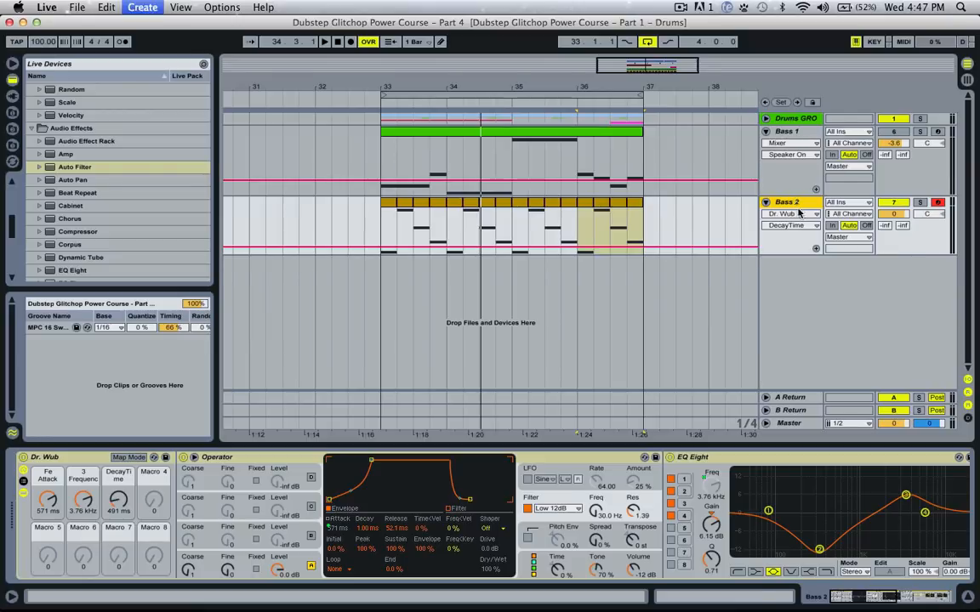
- Insert a new MIDI track below Bass 2 and rename it Bass 3
{"action": "left_click", "coordinate": [765, 264]}
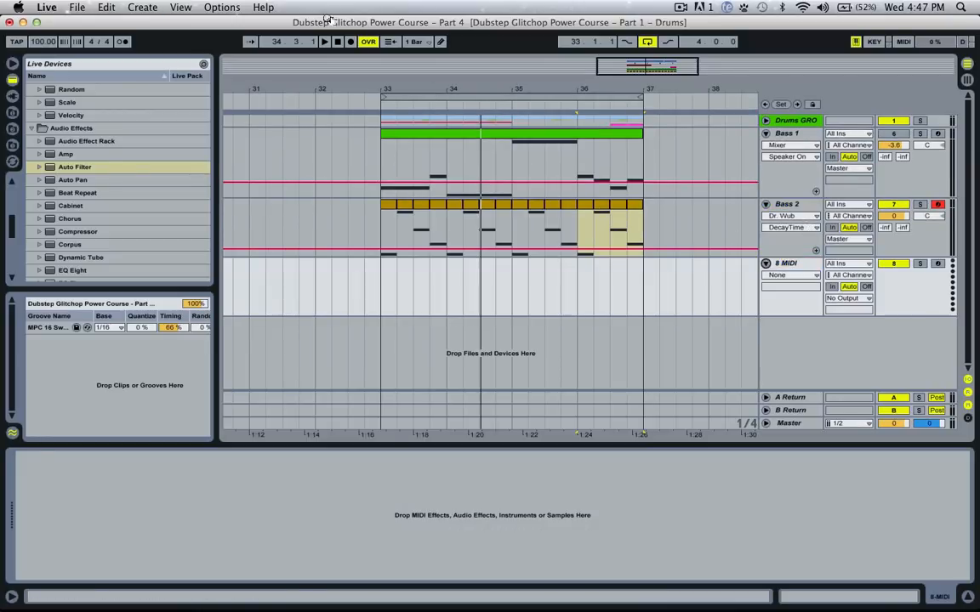
{"action": "left_click", "coordinate": [149, 7]}
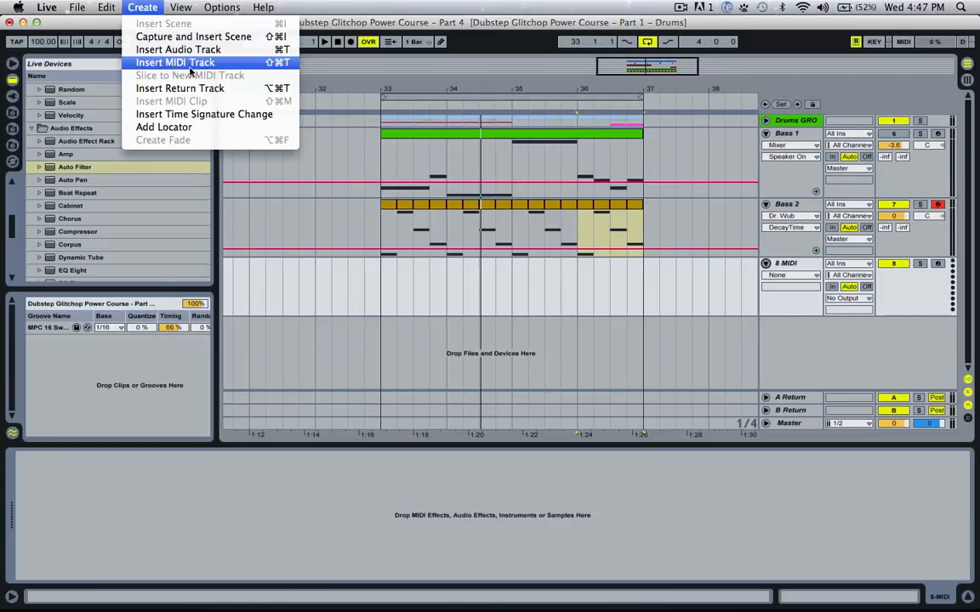
{"action": "left_click", "coordinate": [808, 266]}
{"action": "key", "text": "super+r"}
{"action": "type", "text": "Bass 3"}
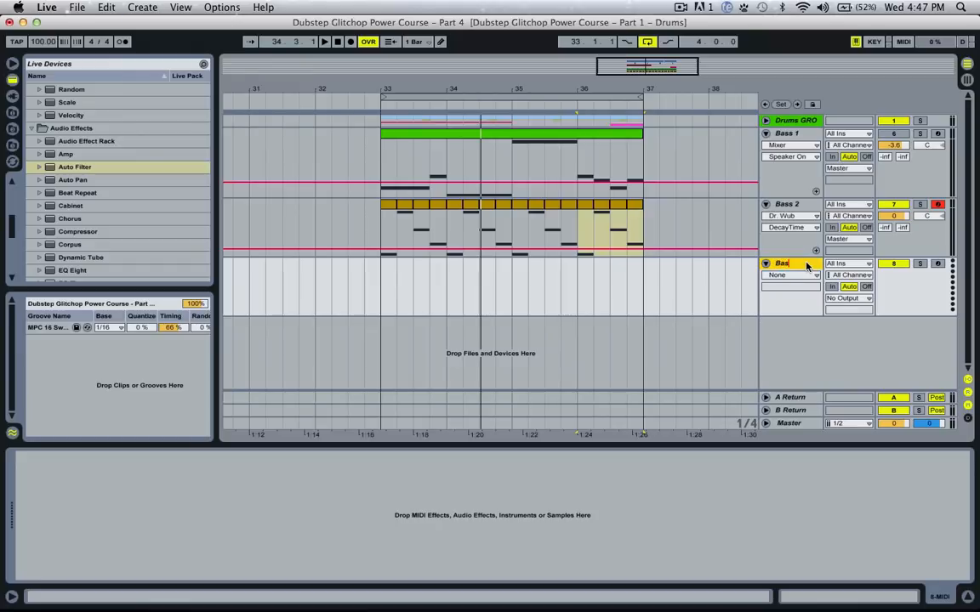
{"action": "key", "text": "Return"}
- Solo the Bass 2 track and play its part from bar 33 to audition it
{"action": "left_click", "coordinate": [800, 204]}
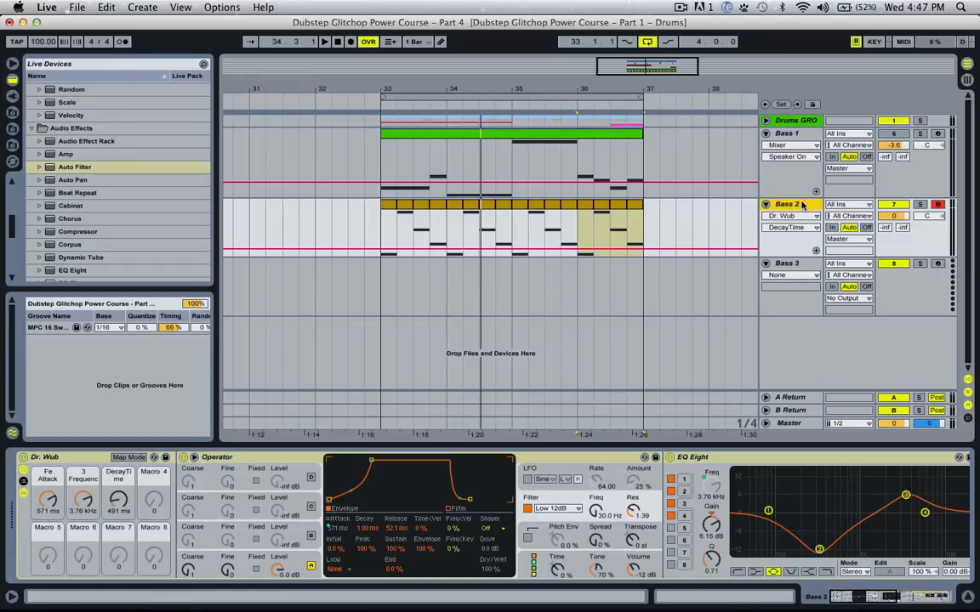
{"action": "left_click", "coordinate": [919, 204]}
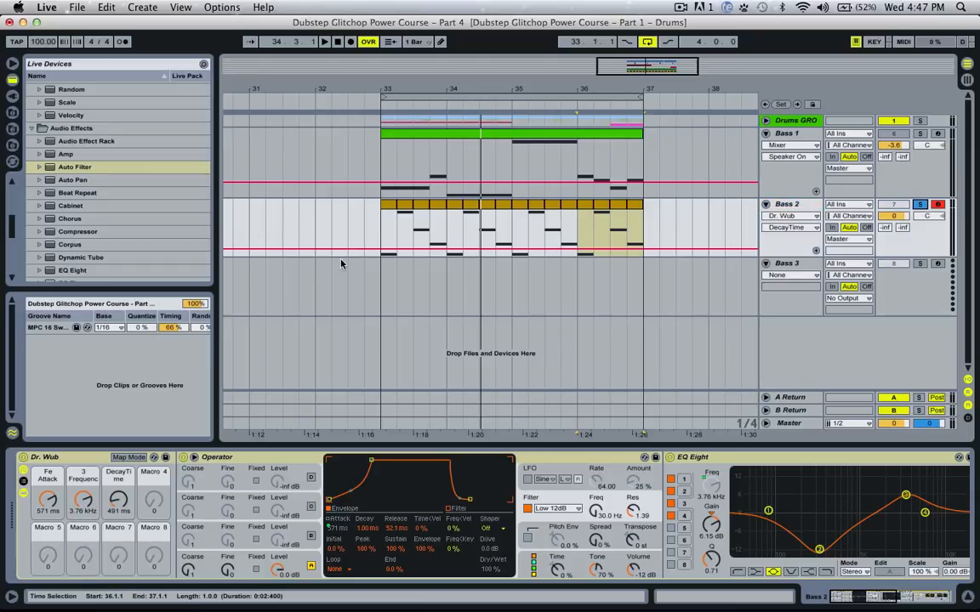
{"action": "left_click", "coordinate": [381, 227]}
{"action": "key", "text": "space"}
{"action": "key", "text": "space"}
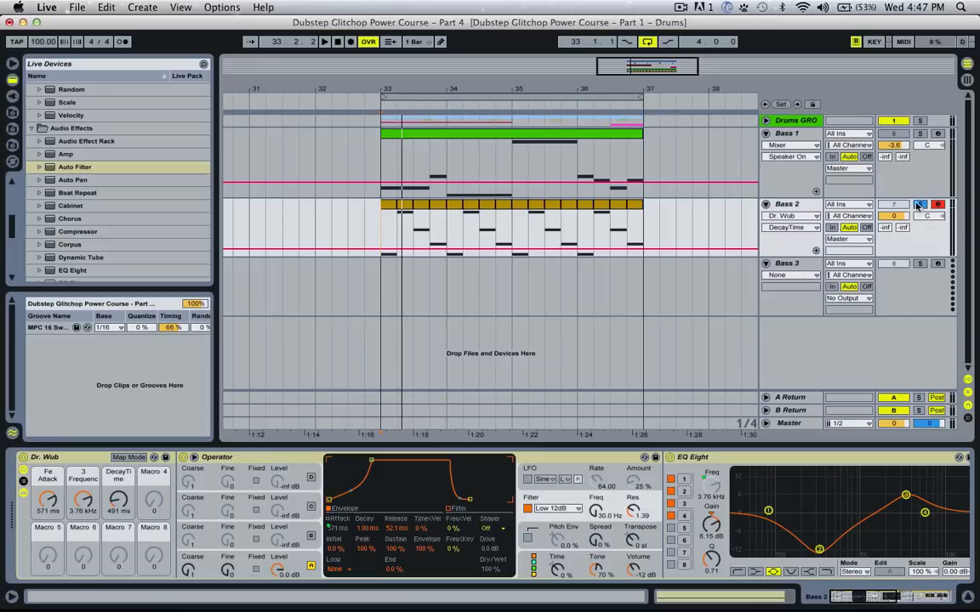
- Solo the Bass 3 track and load the Operator instrument onto it
{"action": "left_click", "coordinate": [920, 264]}
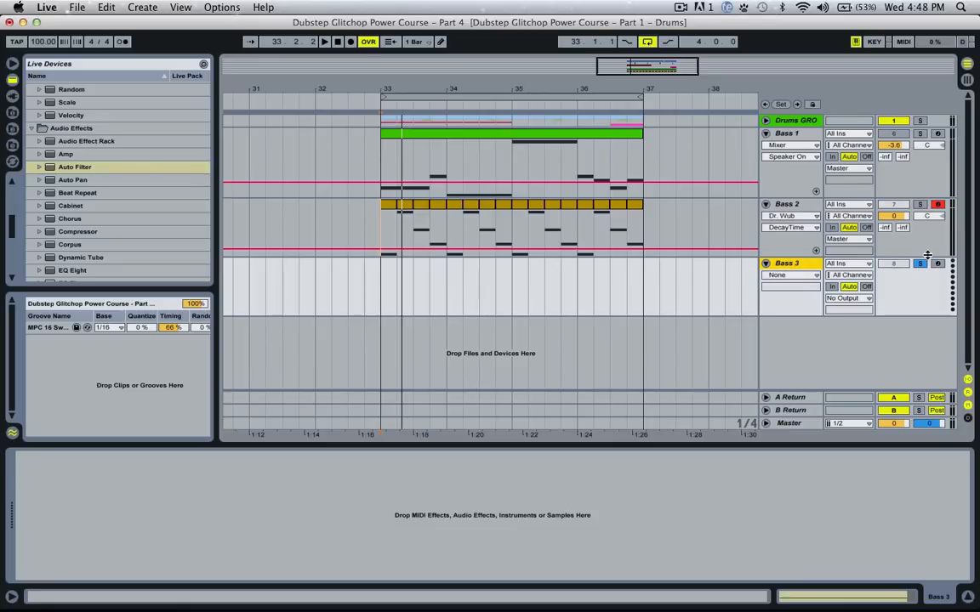
{"action": "scroll", "coordinate": [105, 135], "scroll_direction": "up", "scroll_amount": 5}
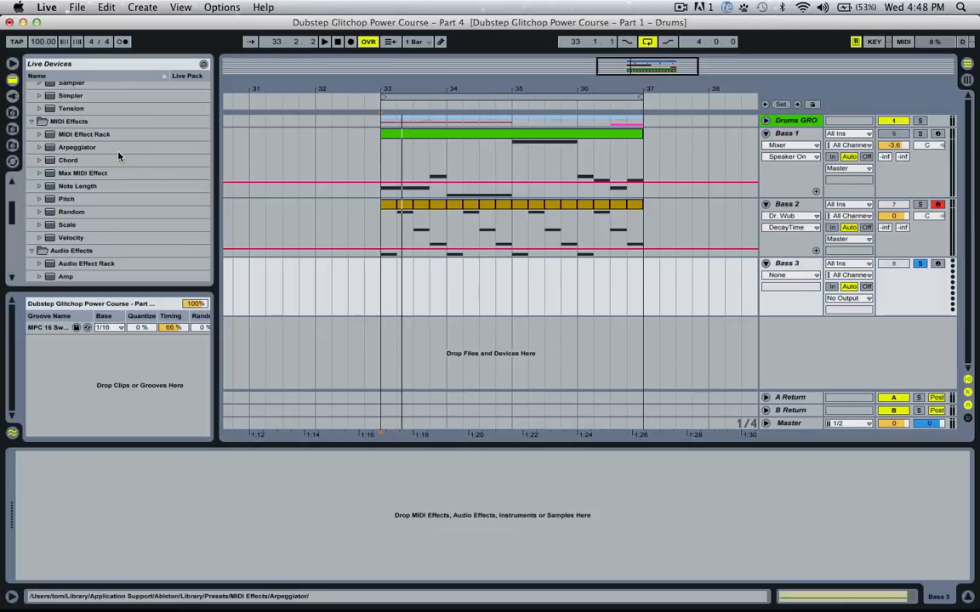
{"action": "scroll", "coordinate": [56, 213], "scroll_direction": "up", "scroll_amount": 5}
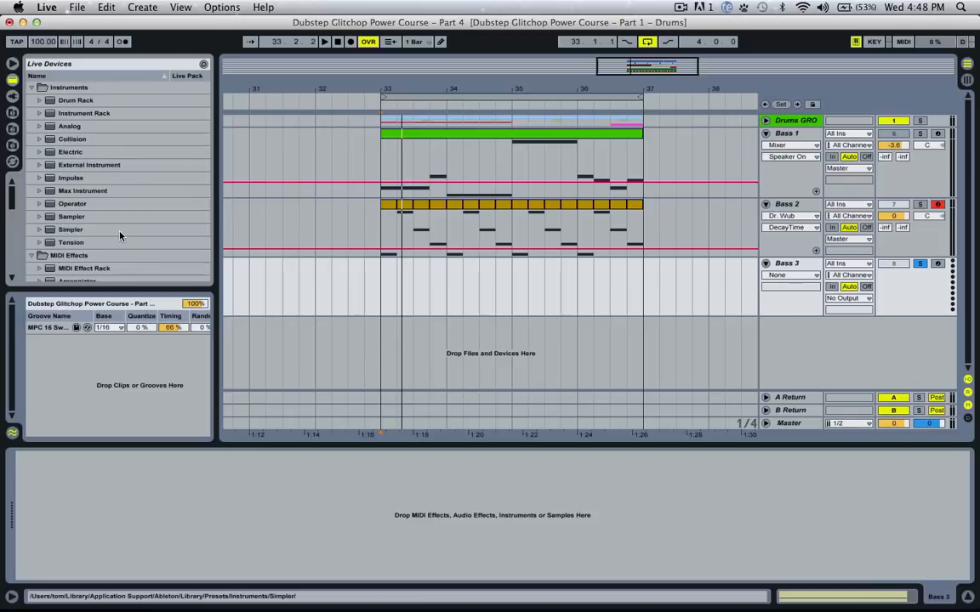
{"action": "left_click", "coordinate": [86, 203]}
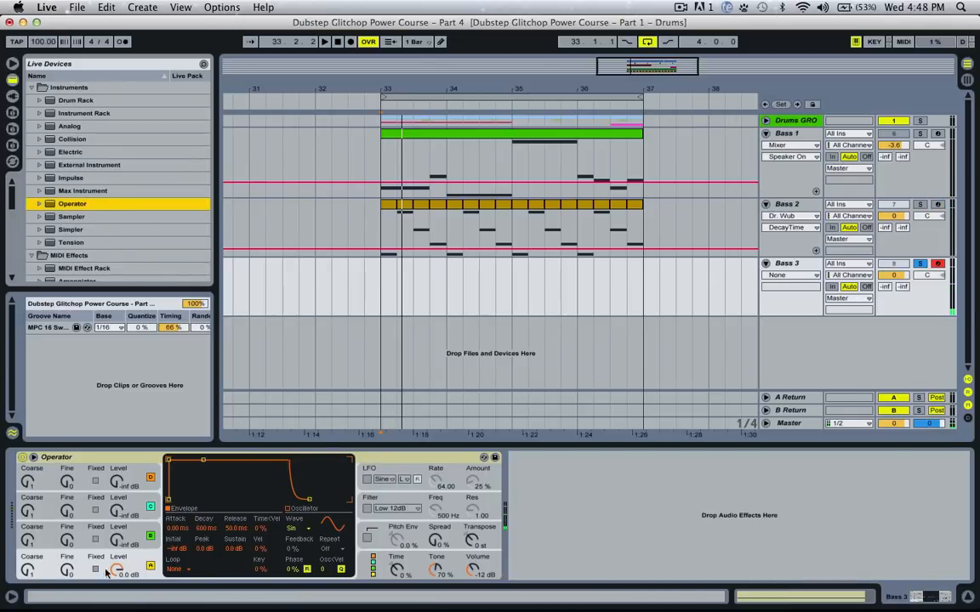
- Set the waveform of Operator's oscillator A to SwD
{"action": "left_click", "coordinate": [106, 504]}
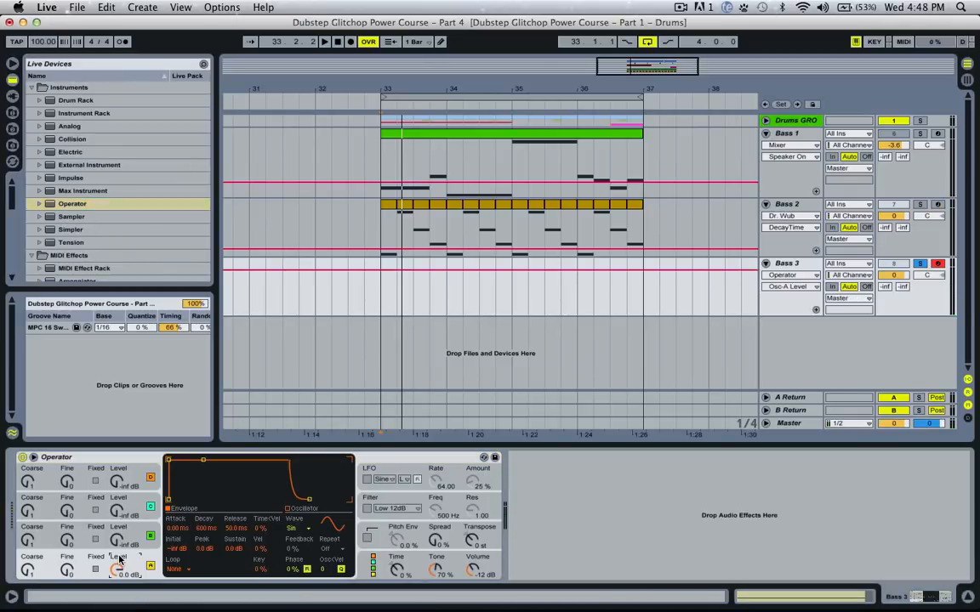
{"action": "left_click", "coordinate": [296, 529]}
{"action": "left_click", "coordinate": [303, 398]}
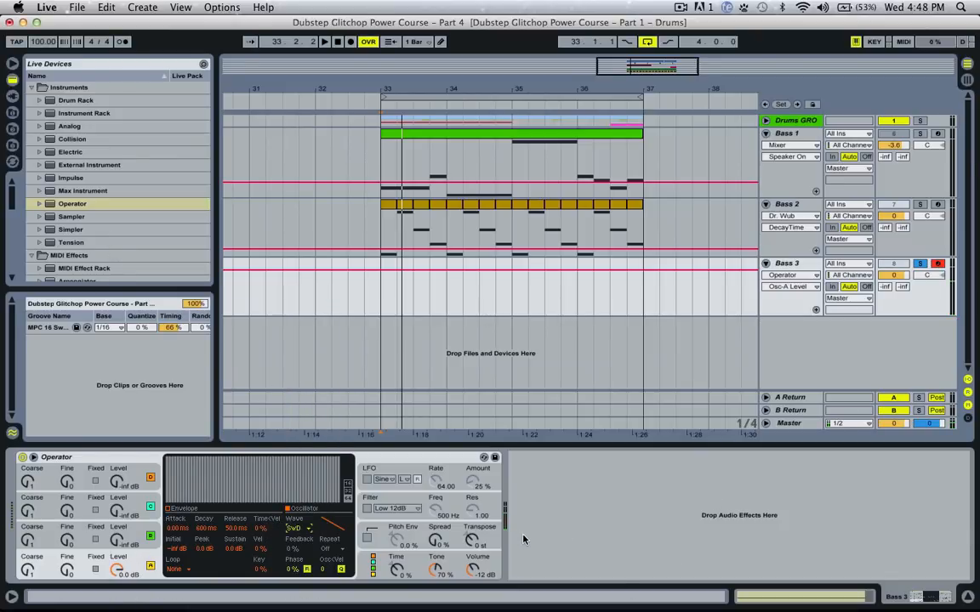
- Enable Operator's Low 12dB filter with a frequency of 30 Hz and a filter envelope amount of 100%
{"action": "left_click", "coordinate": [370, 502]}
{"action": "left_click", "coordinate": [367, 508]}
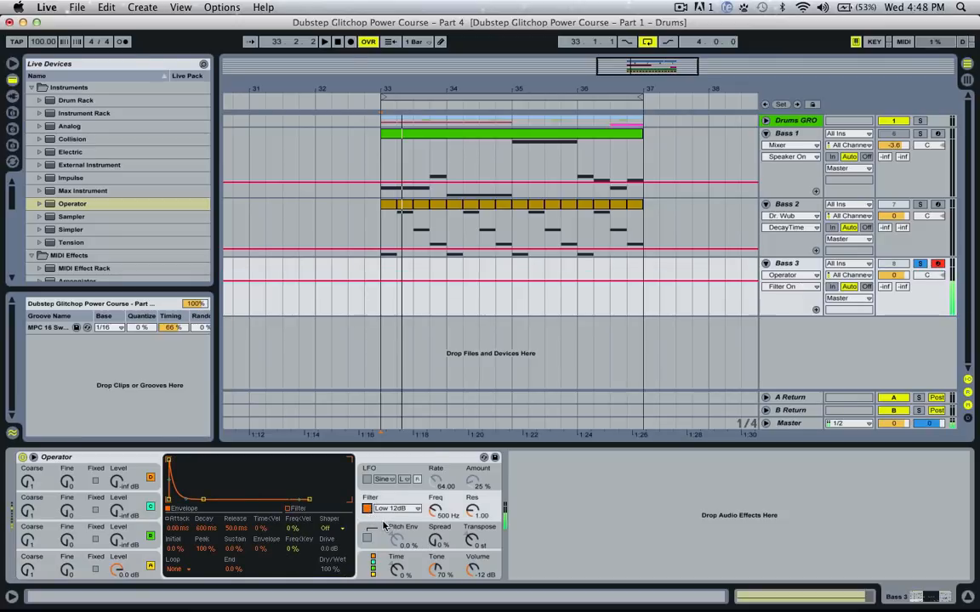
{"action": "left_click_drag", "start_coordinate": [444, 511], "coordinate": [444, 545]}
{"action": "left_click_drag", "start_coordinate": [263, 550], "coordinate": [264, 510]}
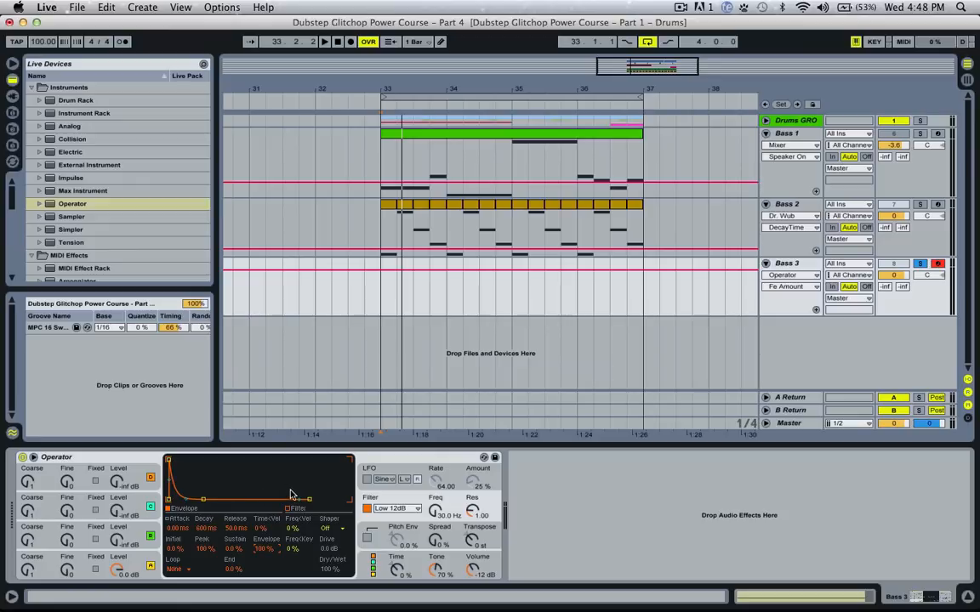
- Shorten the filter envelope's decay to 345 ms
{"action": "left_click", "coordinate": [460, 516]}
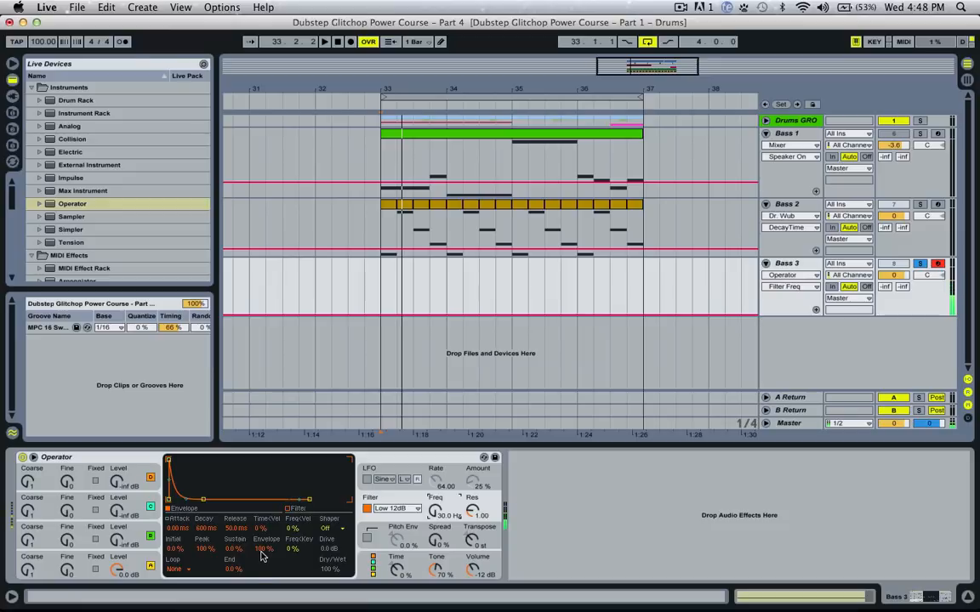
{"action": "left_click", "coordinate": [205, 528]}
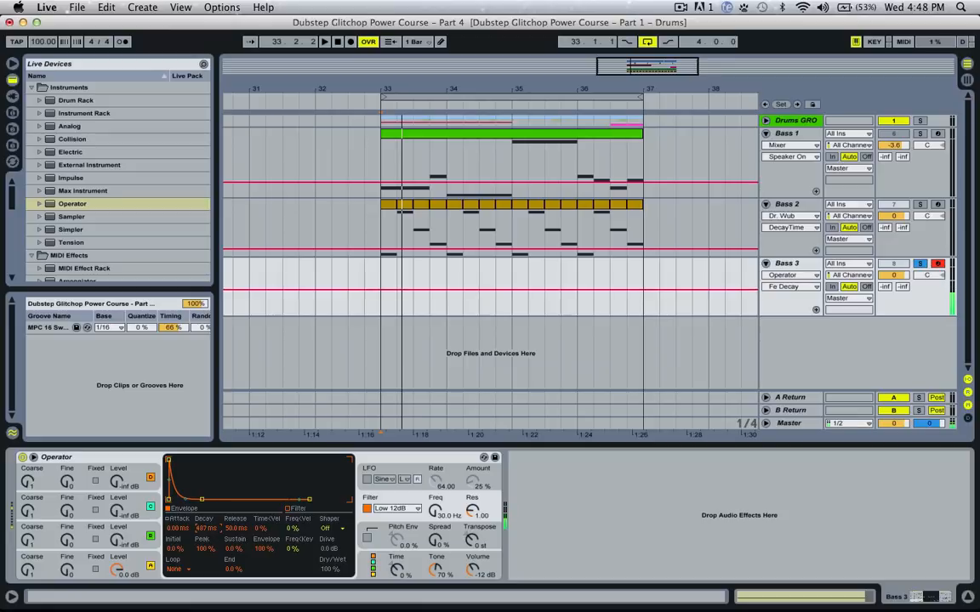
{"action": "left_click_drag", "start_coordinate": [206, 528], "coordinate": [206, 548]}
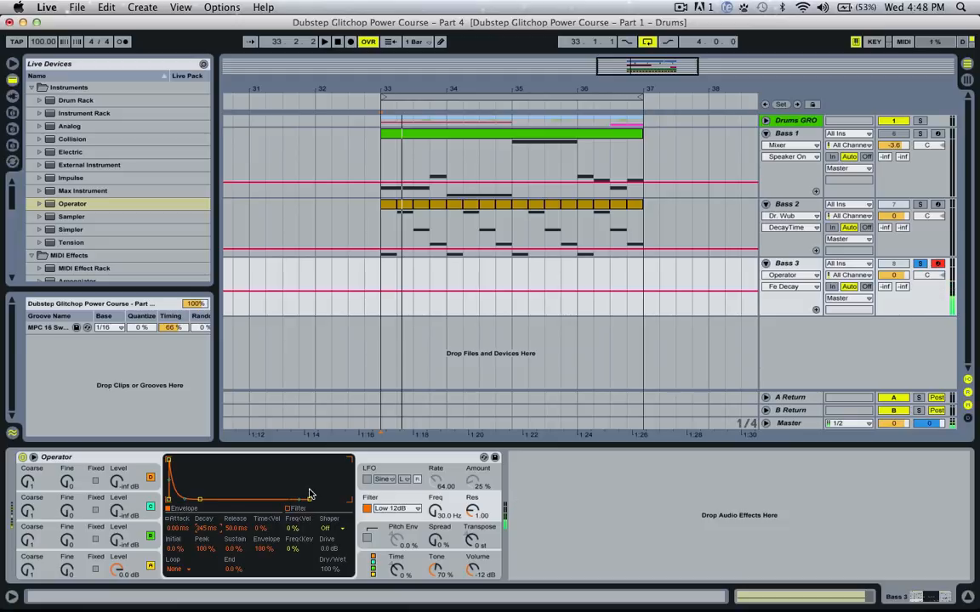
- Group Operator into an Instrument Rack, show its chain list and rename the chain Start
{"action": "right_click", "coordinate": [95, 458]}
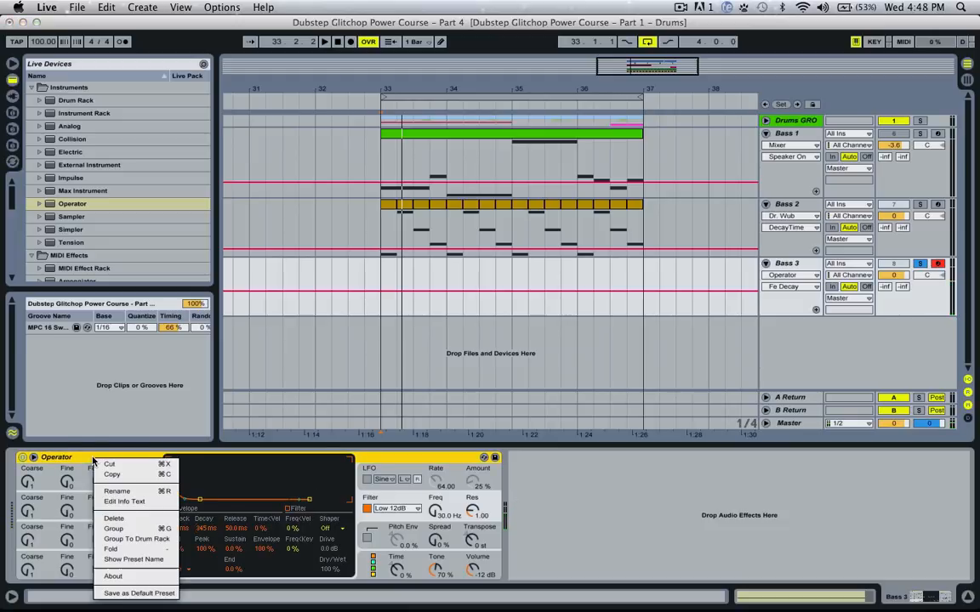
{"action": "left_click", "coordinate": [156, 529]}
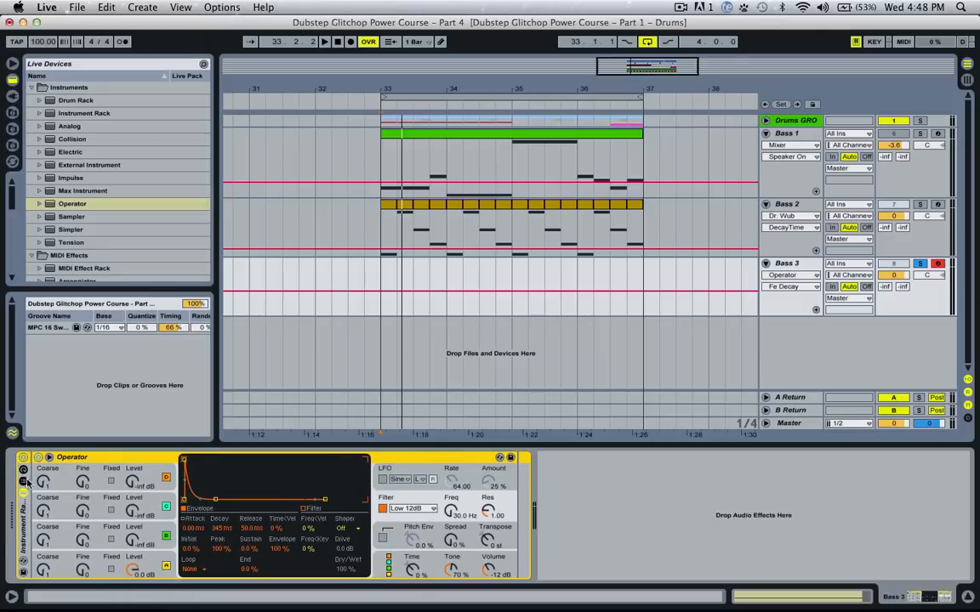
{"action": "left_click", "coordinate": [23, 483]}
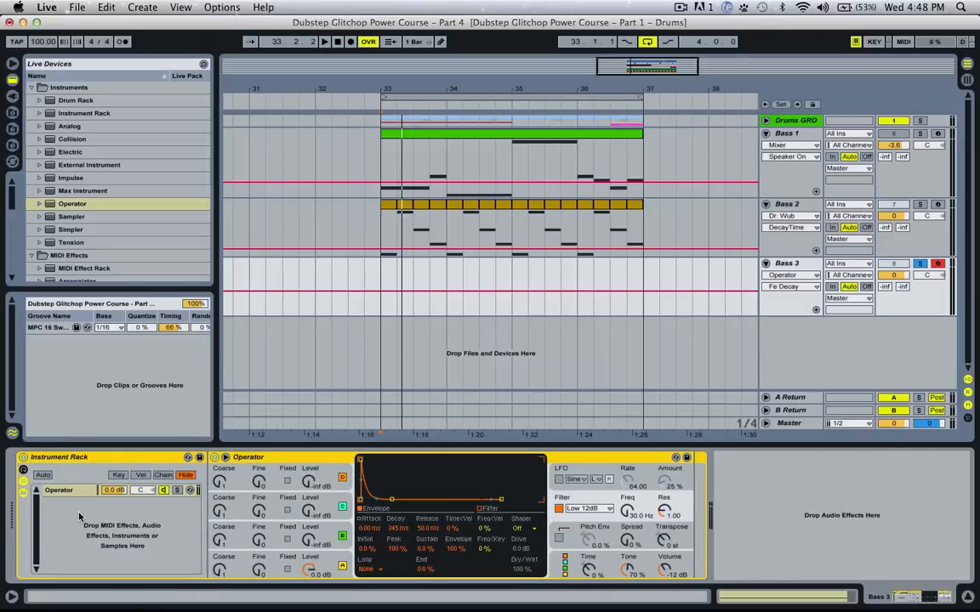
{"action": "left_click", "coordinate": [68, 490]}
{"action": "key", "text": "super+r"}
{"action": "type", "text": "Star"}
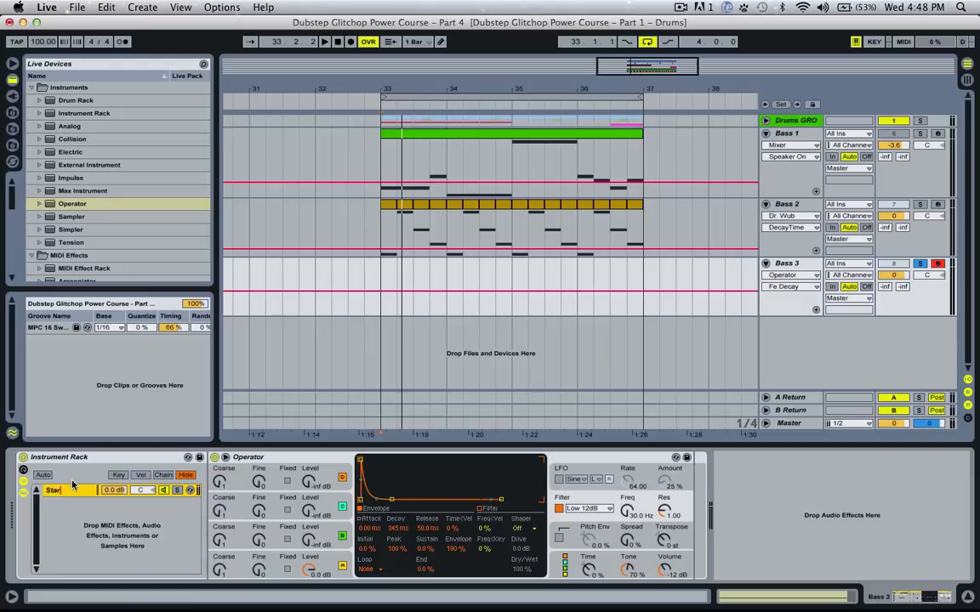
- Add a second Operator to the Instrument Rack as a new chain named End
{"action": "left_click", "coordinate": [98, 544]}
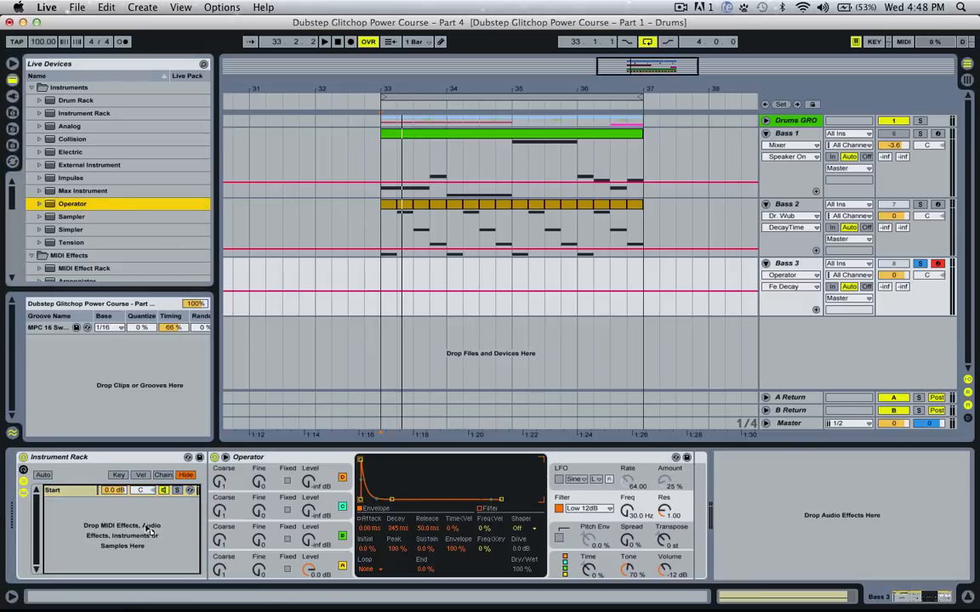
{"action": "left_click_drag", "start_coordinate": [98, 544], "coordinate": [73, 507]}
{"action": "type", "text": "End"}
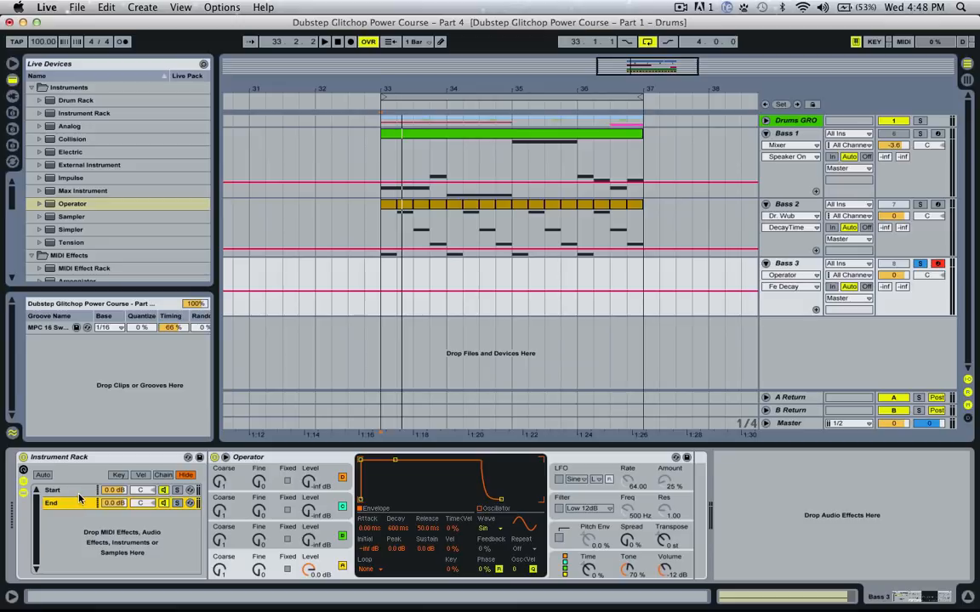
{"action": "left_click", "coordinate": [82, 458]}
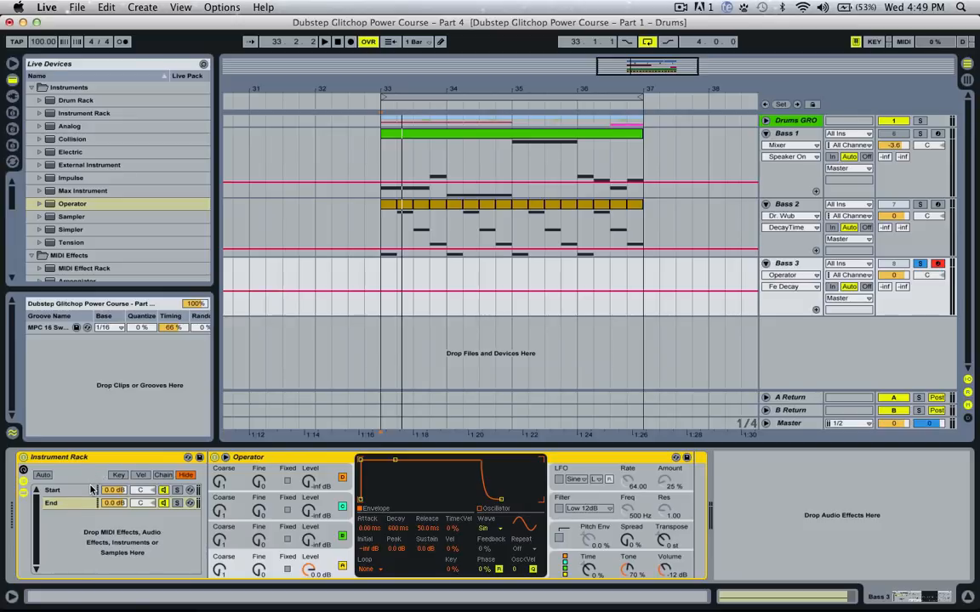
- Audition the Start and End chains by soloing each in turn
{"action": "left_click", "coordinate": [77, 491]}
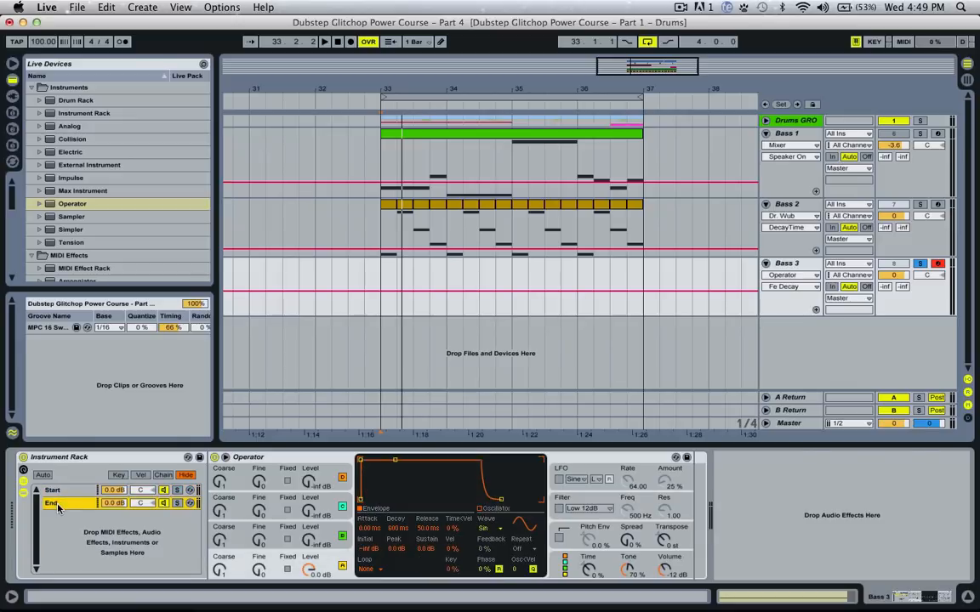
{"action": "left_click", "coordinate": [177, 491]}
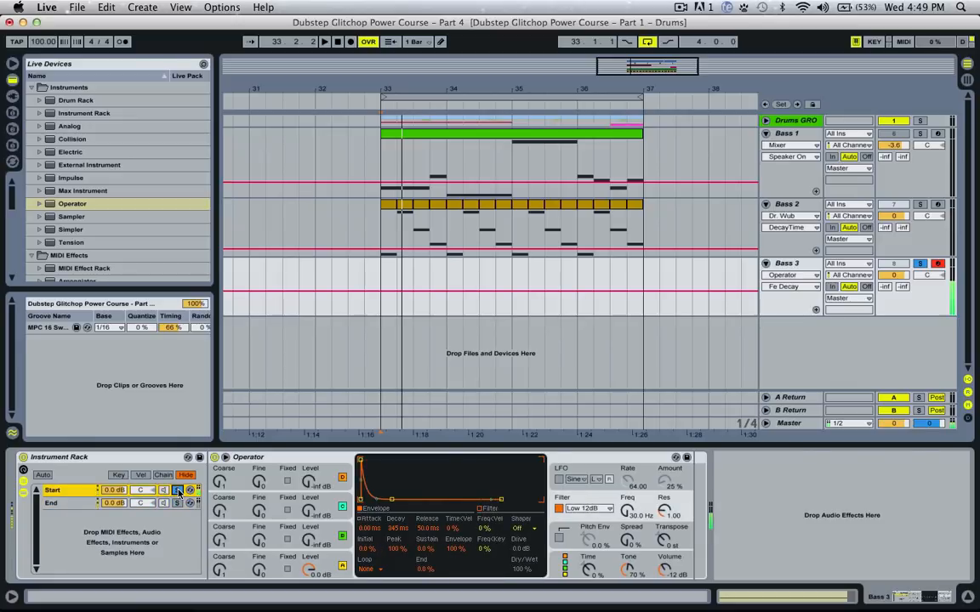
{"action": "left_click", "coordinate": [178, 504]}
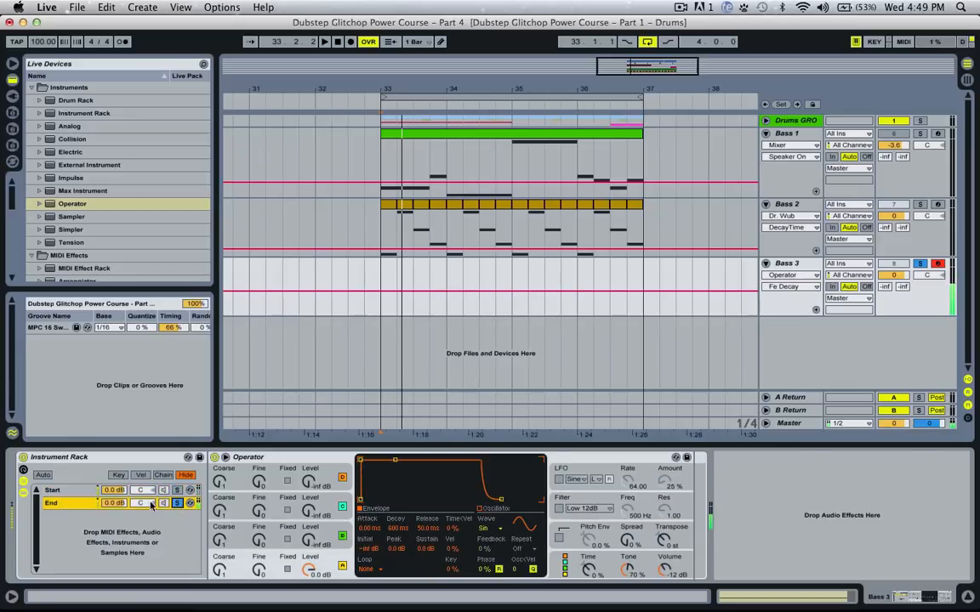
- Set the End chain's oscillator A waveform to SwD and enable its filter at 30 Hz with 100% envelope amount
{"action": "left_click", "coordinate": [485, 528]}
{"action": "left_click", "coordinate": [506, 398]}
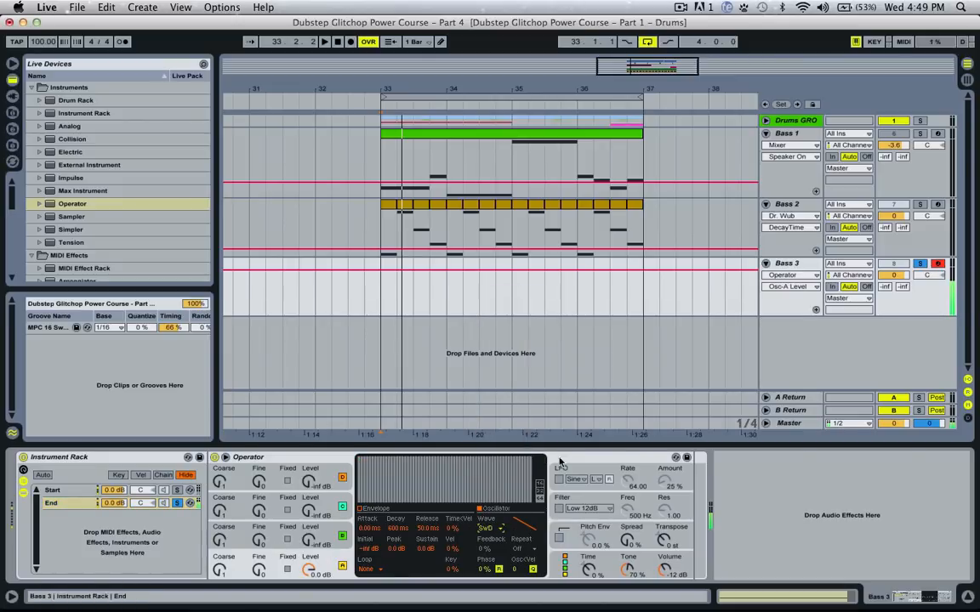
{"action": "left_click", "coordinate": [559, 509]}
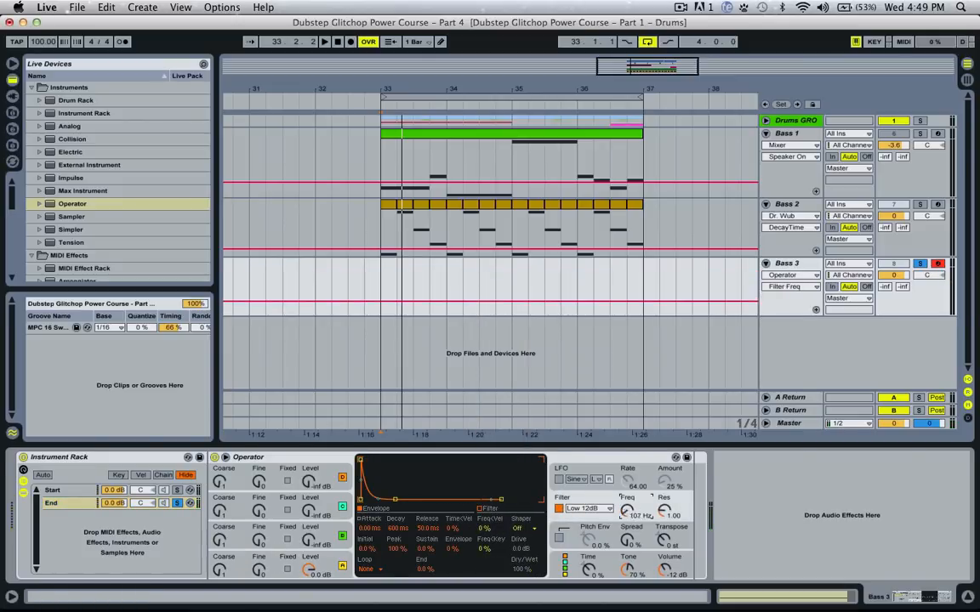
{"action": "left_click_drag", "start_coordinate": [451, 549], "coordinate": [459, 549]}
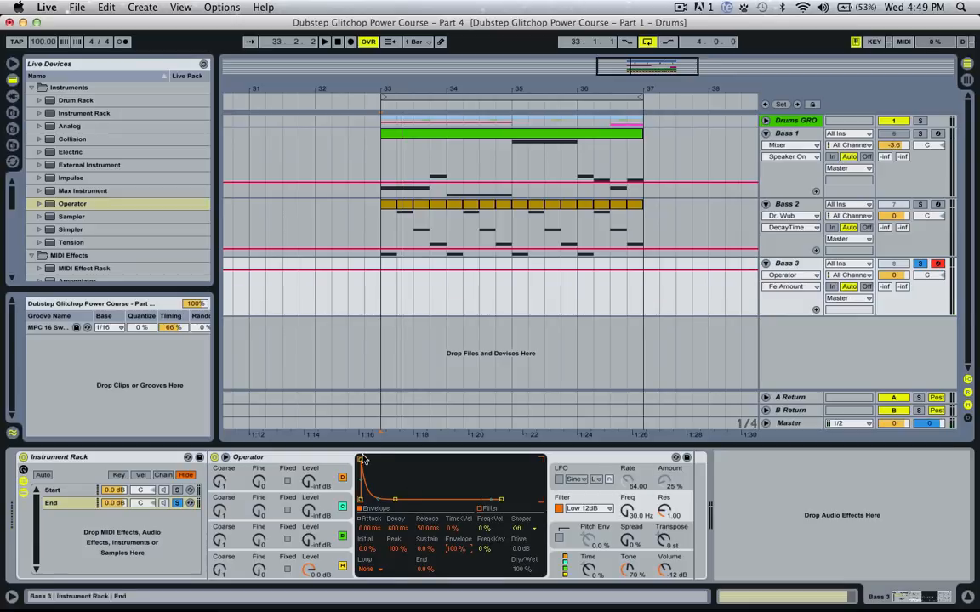
- Shape the End chain's filter envelope with a 543 ms attack, 3.38 s decay and 100% sustain
{"action": "left_click_drag", "start_coordinate": [395, 499], "coordinate": [398, 459]}
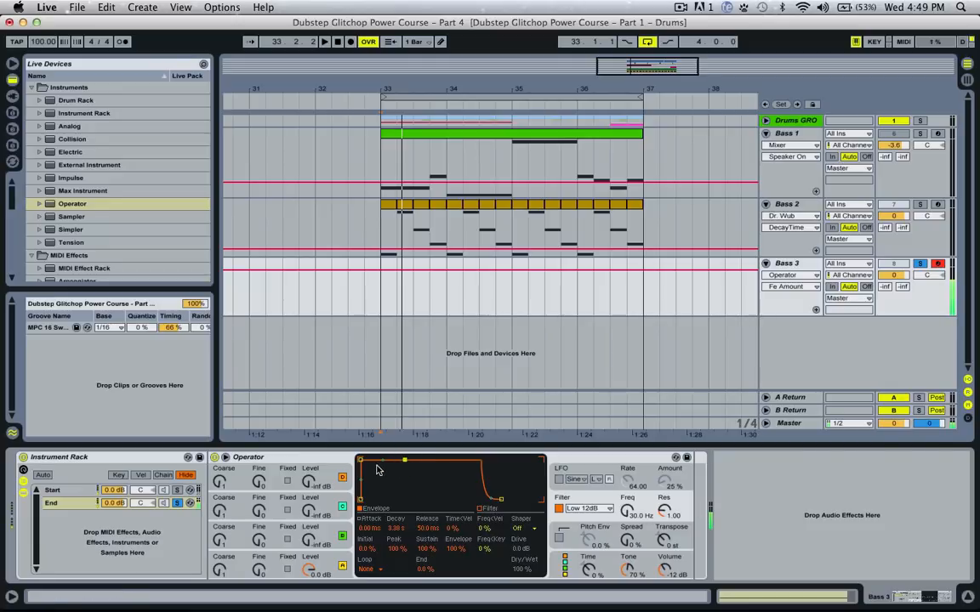
{"action": "left_click_drag", "start_coordinate": [364, 464], "coordinate": [401, 460]}
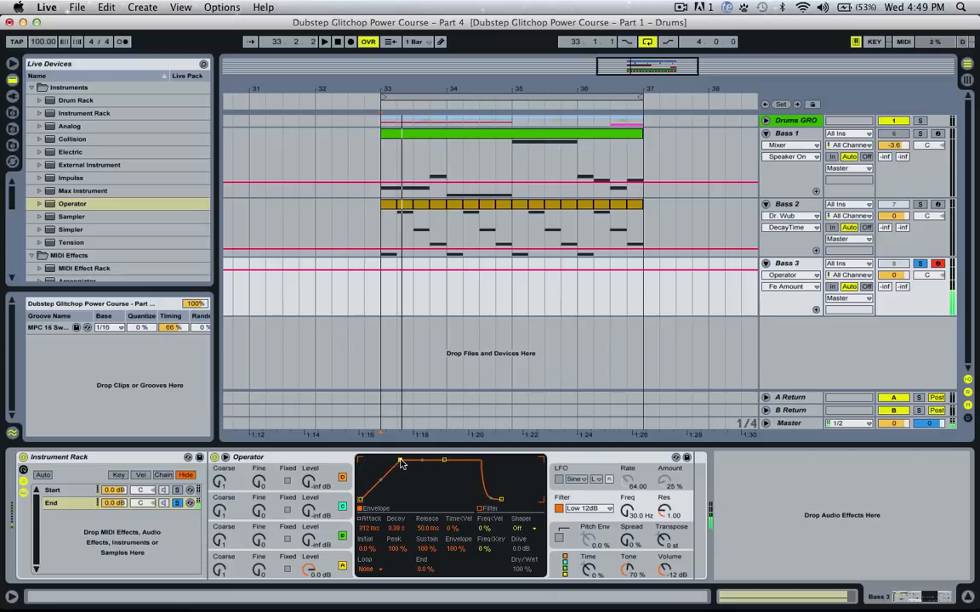
{"action": "left_click_drag", "start_coordinate": [400, 461], "coordinate": [403, 463]}
- Solo the Start chain to compare it with End, and leave both chains playing with End selected
{"action": "left_click", "coordinate": [156, 490]}
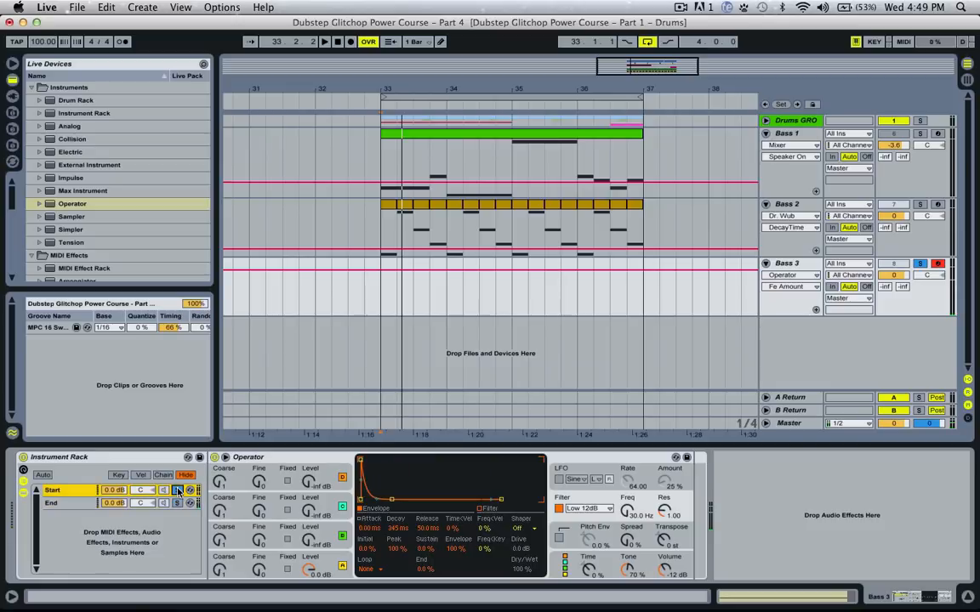
{"action": "left_click", "coordinate": [177, 503]}
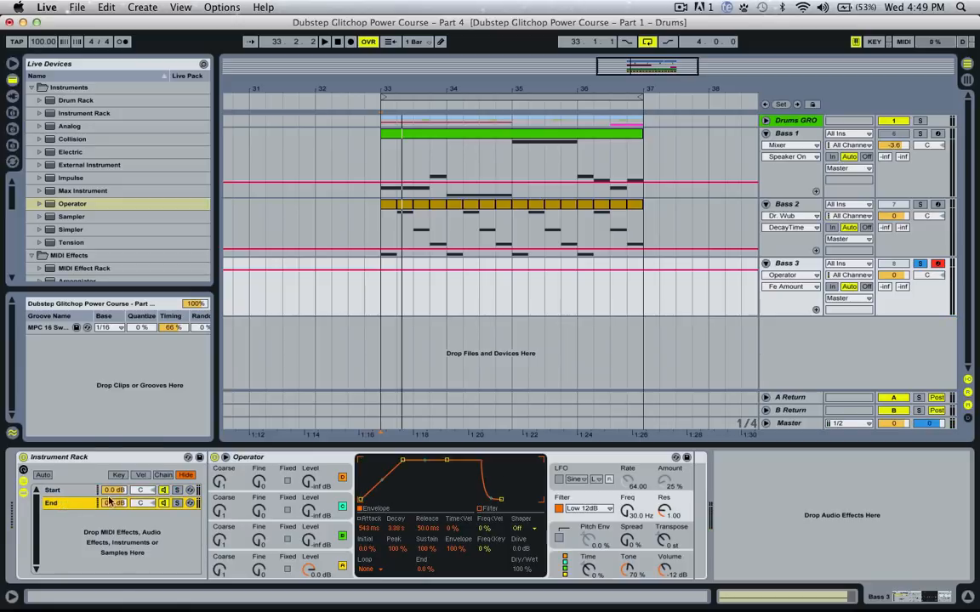
- Set the Spread of the End chain's Operator to 100%
{"action": "left_click", "coordinate": [631, 543]}
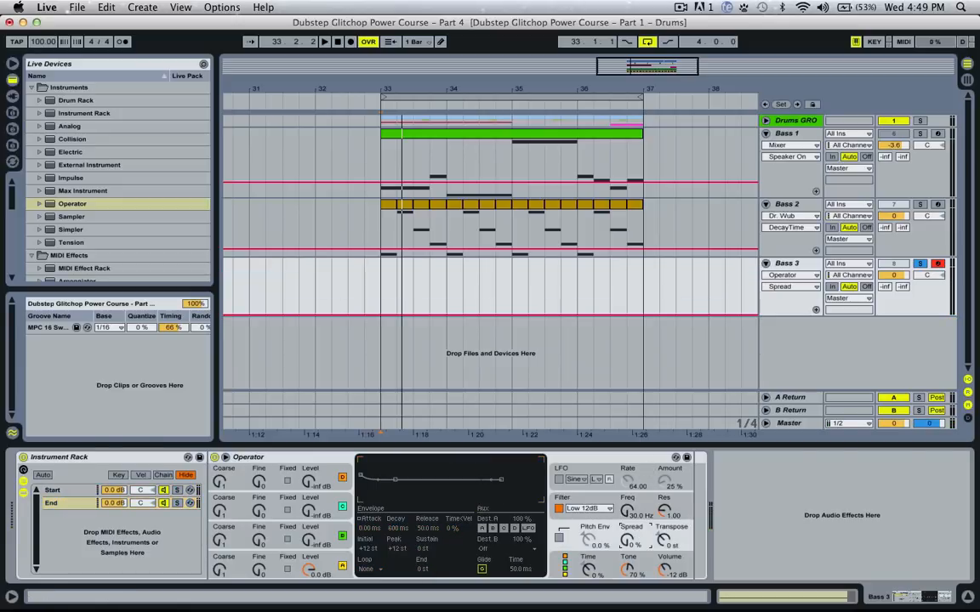
{"action": "left_click_drag", "start_coordinate": [633, 541], "coordinate": [629, 545]}
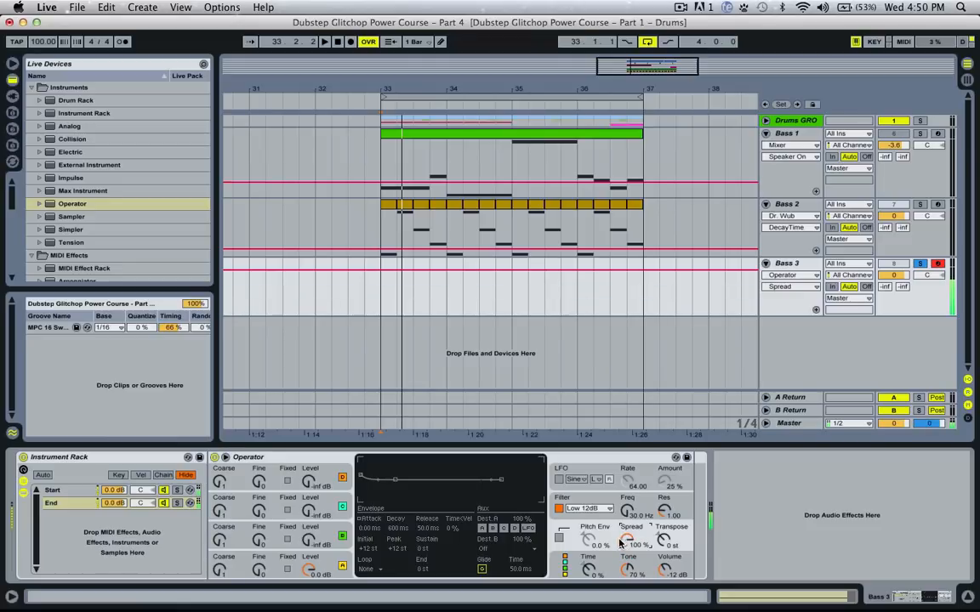
{"action": "mouse_move", "coordinate": [620, 542]}
{"action": "left_mouse_down"}
{"action": "mouse_move", "coordinate": [620, 568]}
{"action": "mouse_move", "coordinate": [628, 538]}
{"action": "left_mouse_up"}
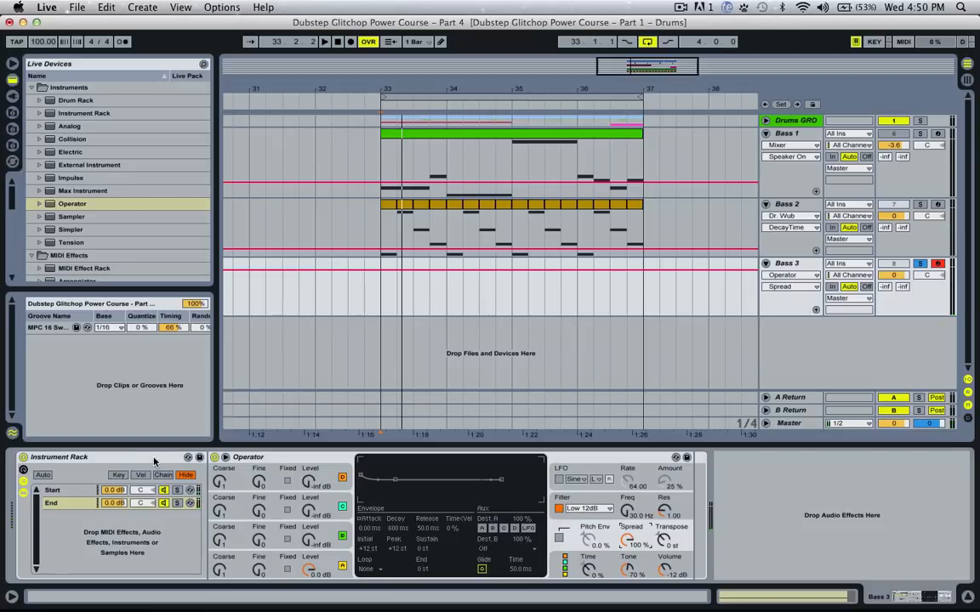
- Audition the Start chain and the widened End chain by soloing one after the other
{"action": "left_click", "coordinate": [63, 492]}
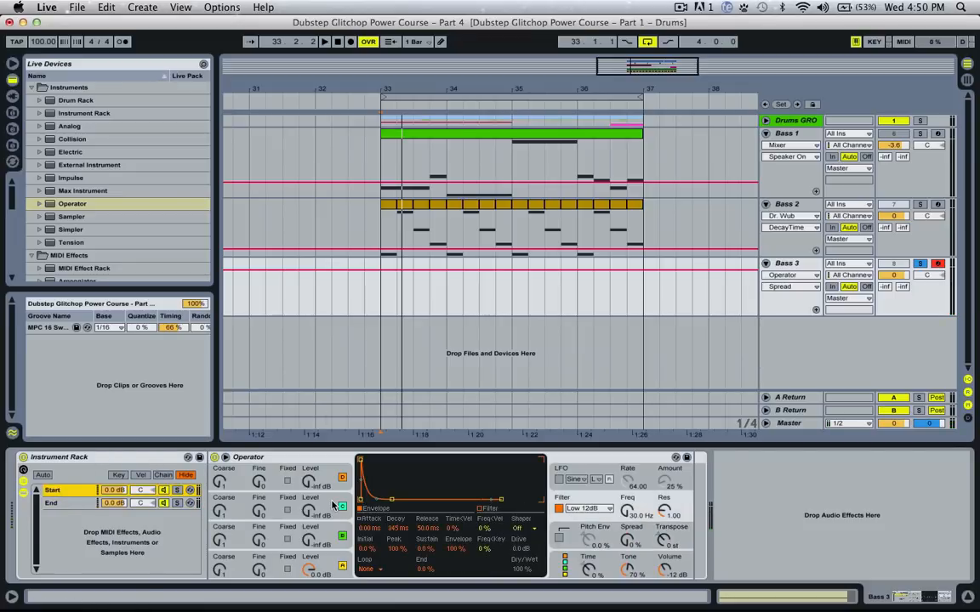
{"action": "left_click", "coordinate": [177, 492]}
{"action": "left_click", "coordinate": [176, 504]}
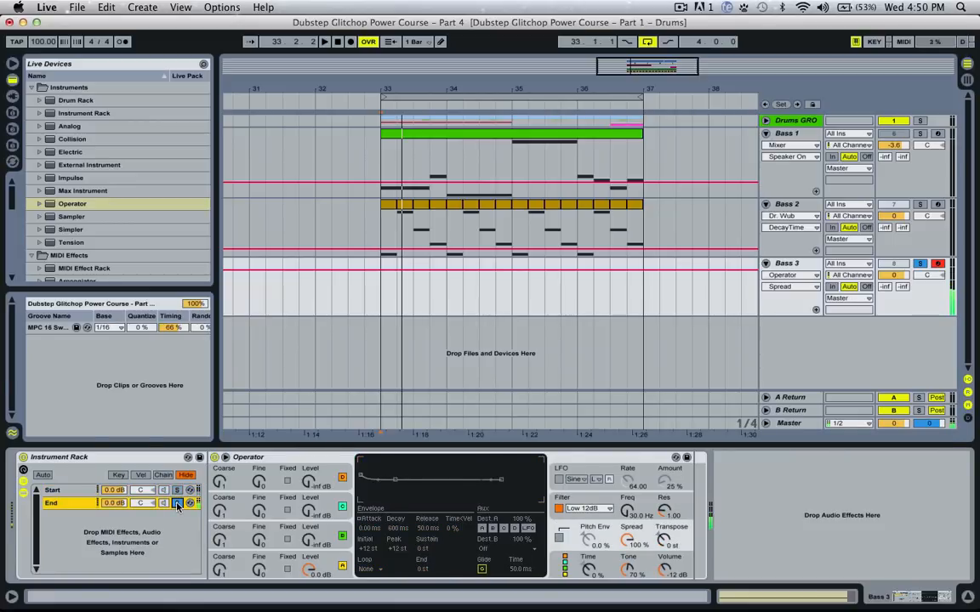
- Try the Square D waveform on oscillator A of the End chain and switch it back to Saw D
{"action": "left_click", "coordinate": [337, 579]}
{"action": "left_click", "coordinate": [487, 528]}
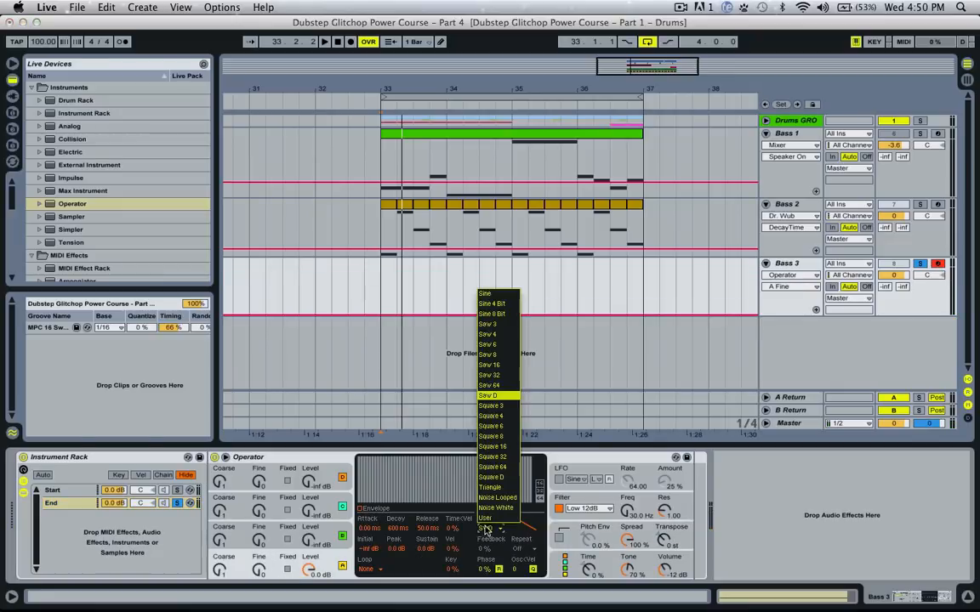
{"action": "left_click", "coordinate": [498, 480]}
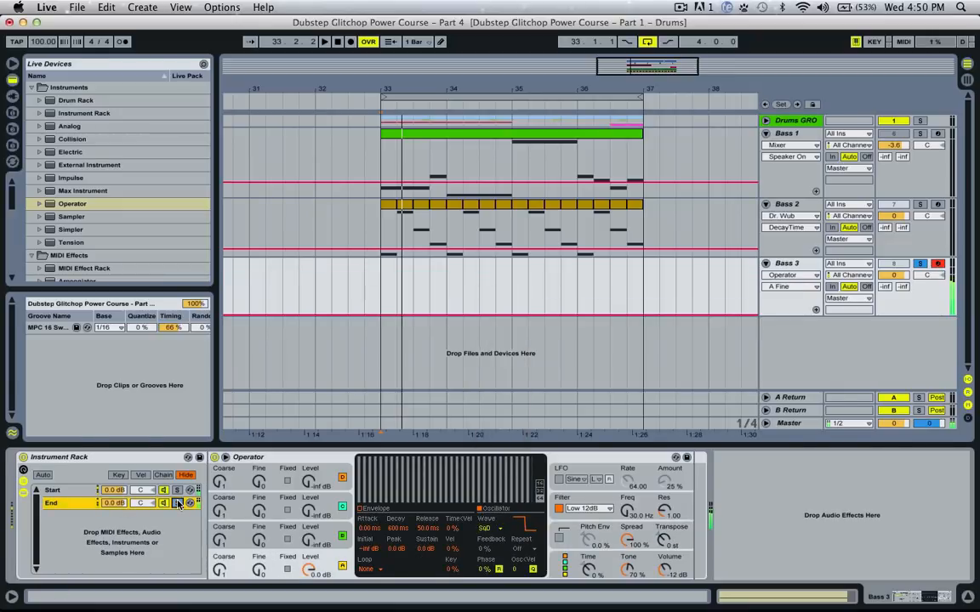
{"action": "left_click", "coordinate": [489, 528]}
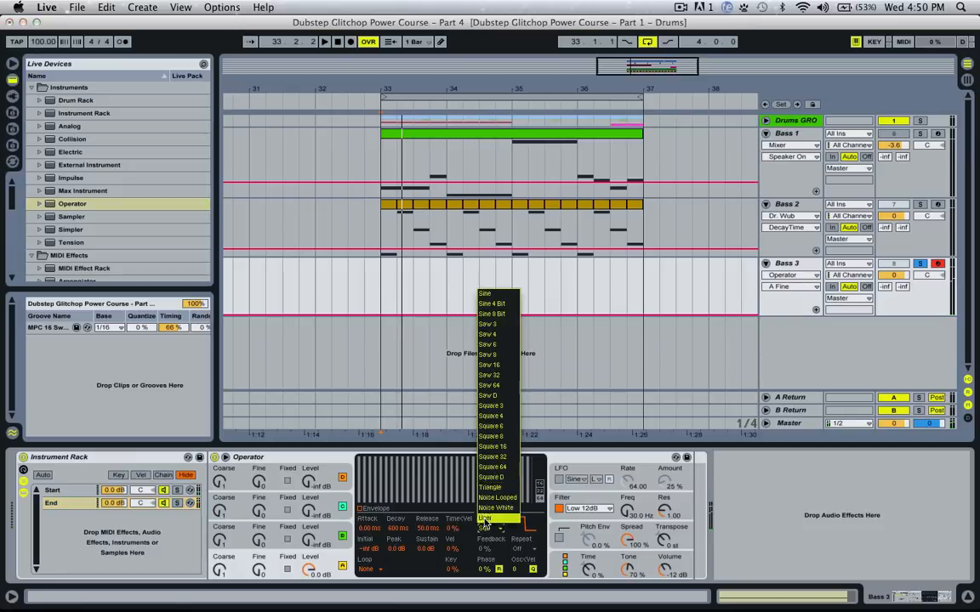
{"action": "left_click", "coordinate": [507, 396]}
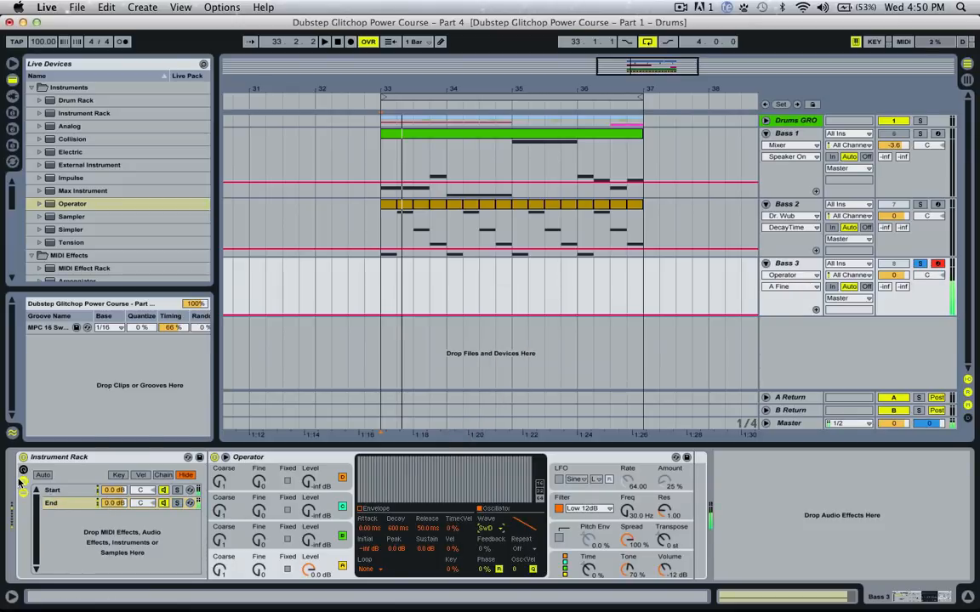
- Rename the Instrument Rack as Bass and group it inside a new outer rack with its chain list shown
{"action": "scroll", "coordinate": [91, 230], "scroll_direction": "down", "scroll_amount": 10}
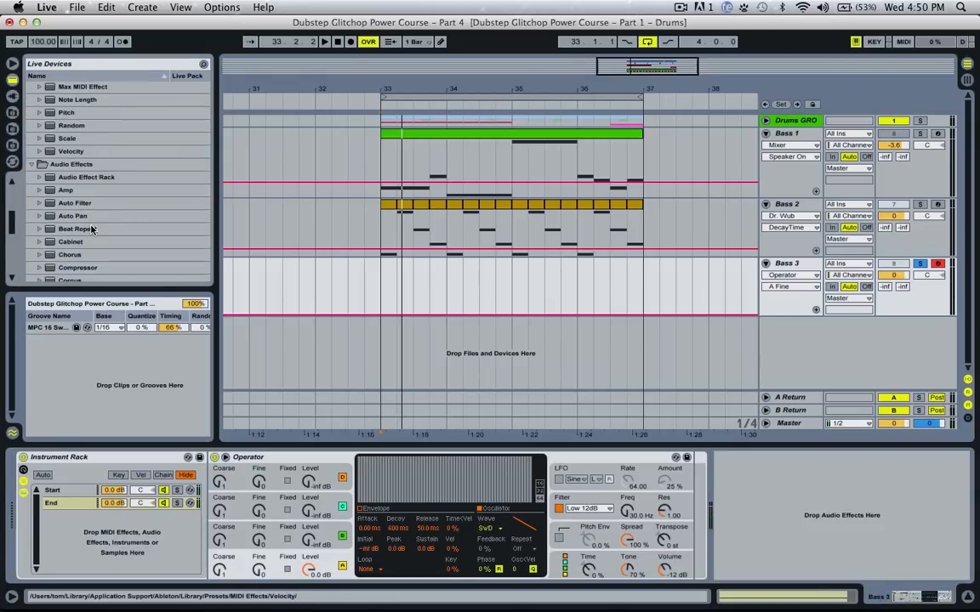
{"action": "scroll", "coordinate": [91, 230], "scroll_direction": "down", "scroll_amount": 1}
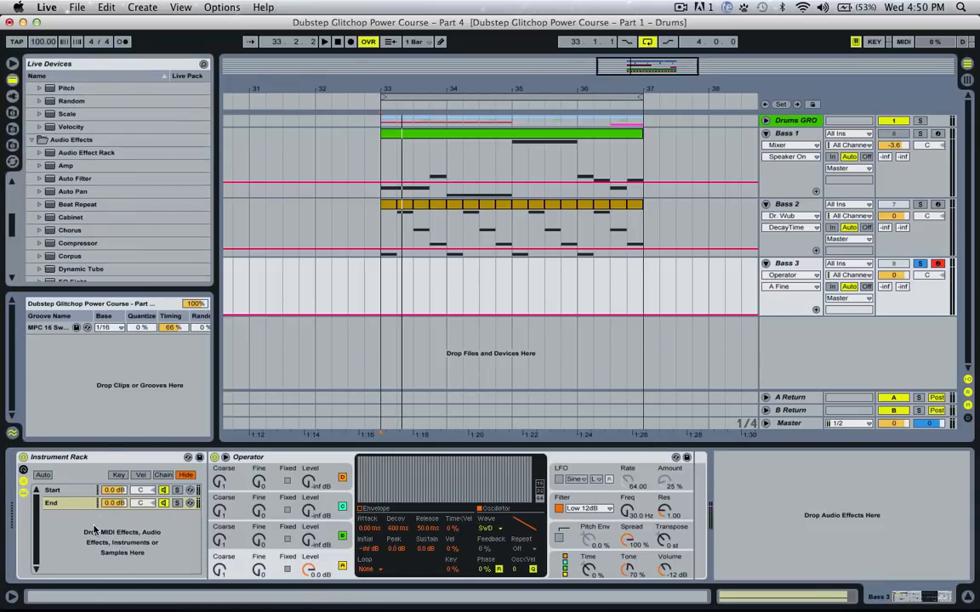
{"action": "left_click", "coordinate": [61, 456]}
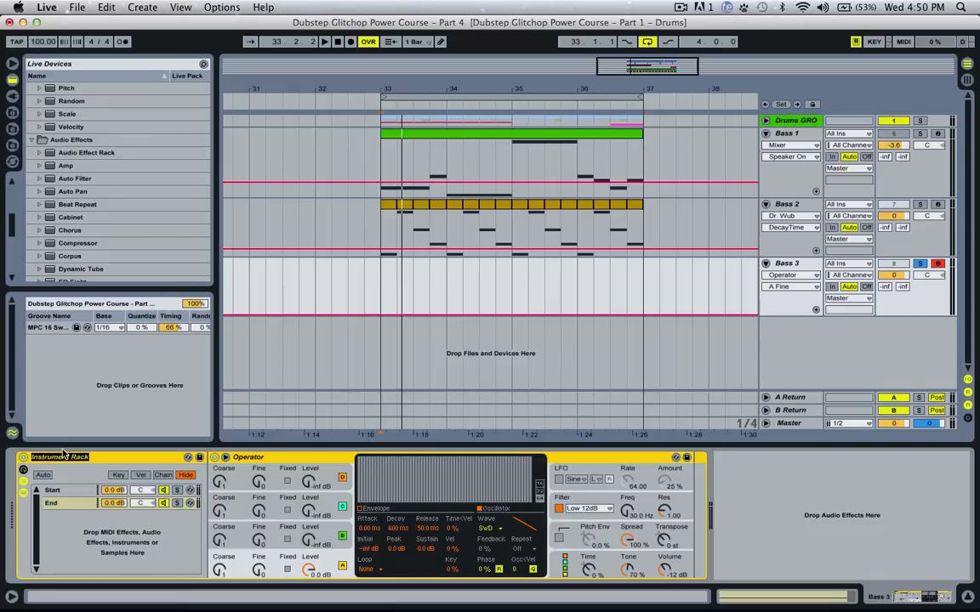
{"action": "type", "text": "Bass"}
{"action": "right_click", "coordinate": [85, 463]}
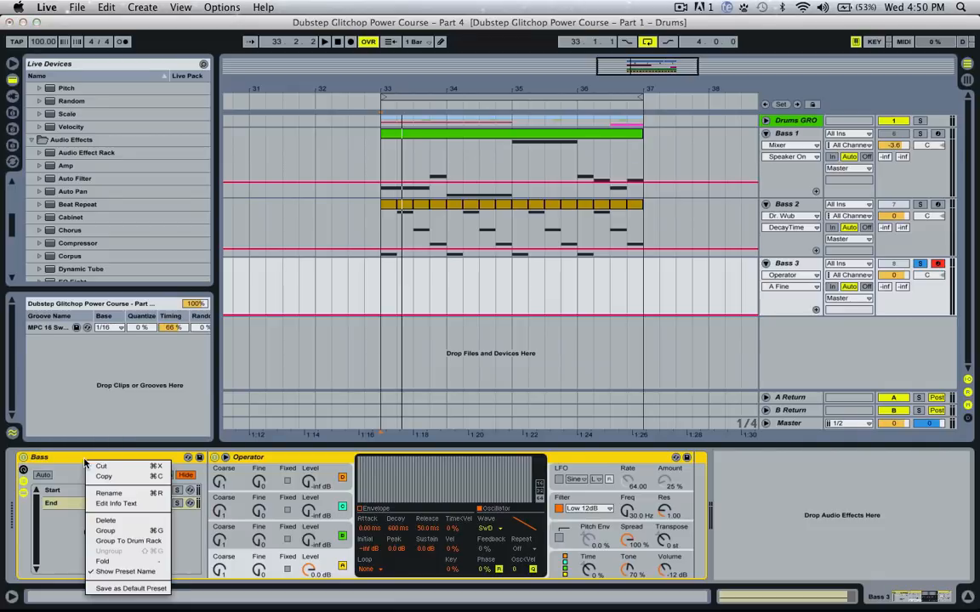
{"action": "left_click", "coordinate": [123, 529]}
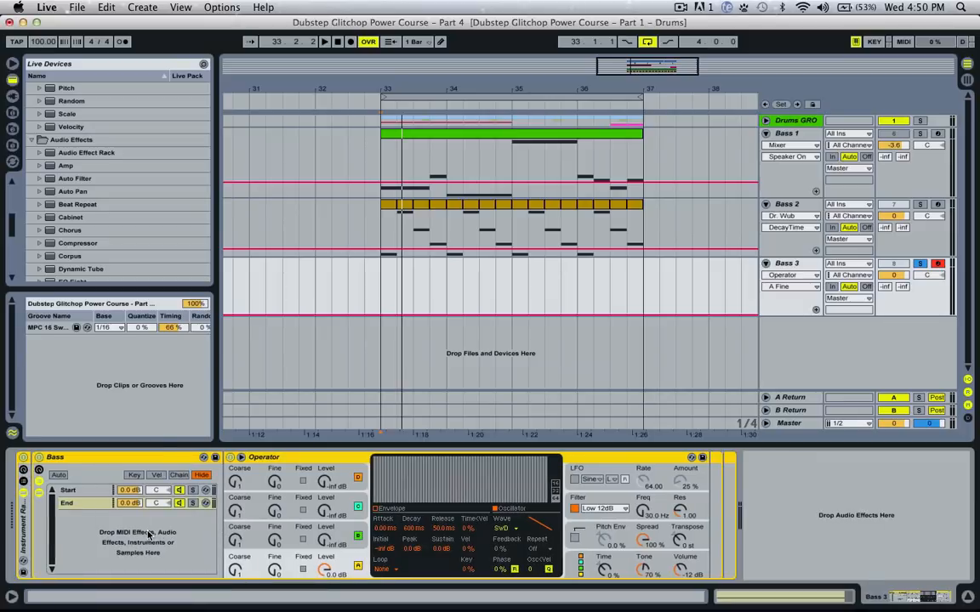
{"action": "left_click", "coordinate": [24, 470]}
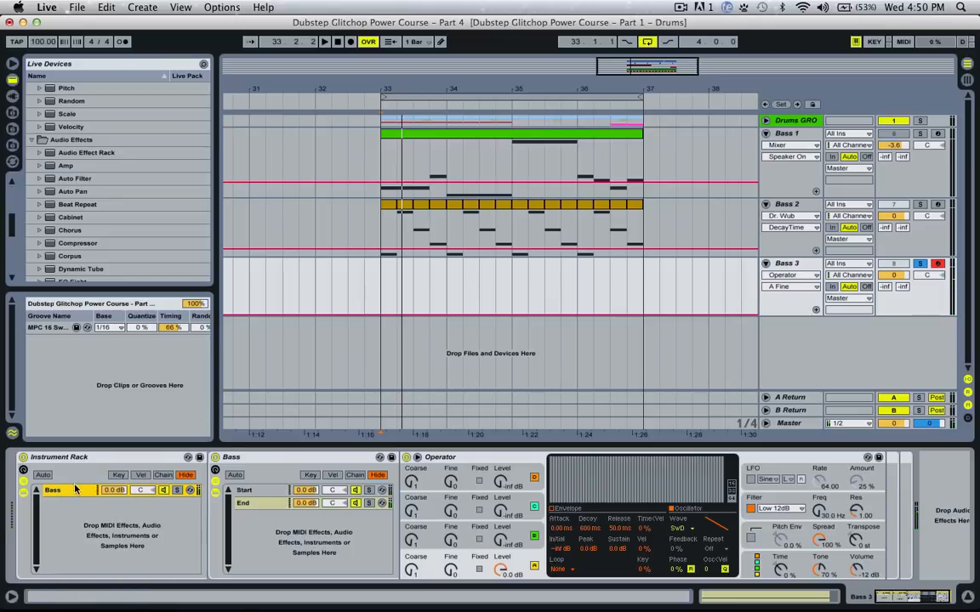
- Add an EQ Eight after the Bass rack and set band 1 to a low cut at 125 Hz with a Q of 0.91
{"action": "scroll", "coordinate": [272, 490], "scroll_direction": "right", "scroll_amount": 1}
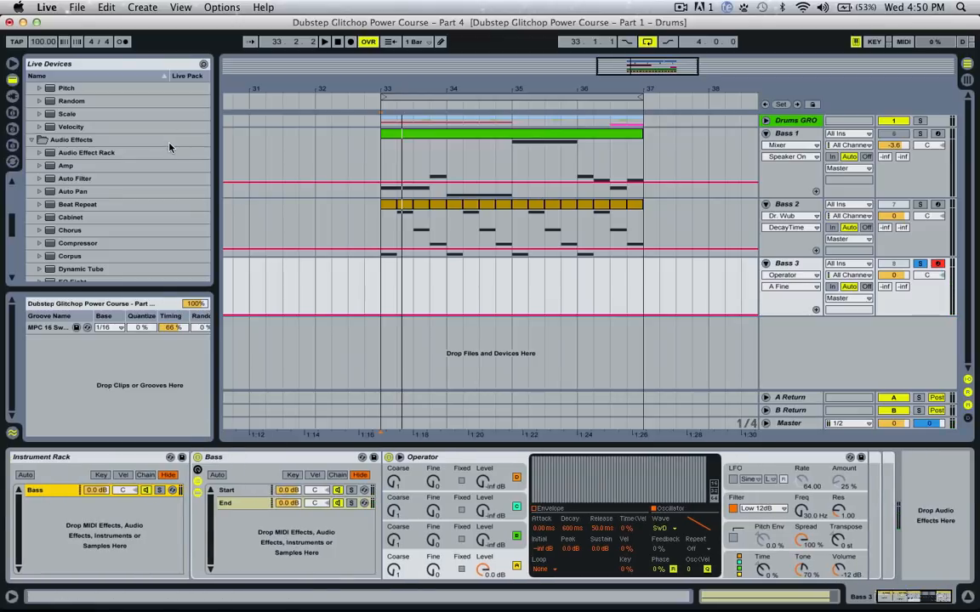
{"action": "scroll", "coordinate": [119, 183], "scroll_direction": "down", "scroll_amount": 3}
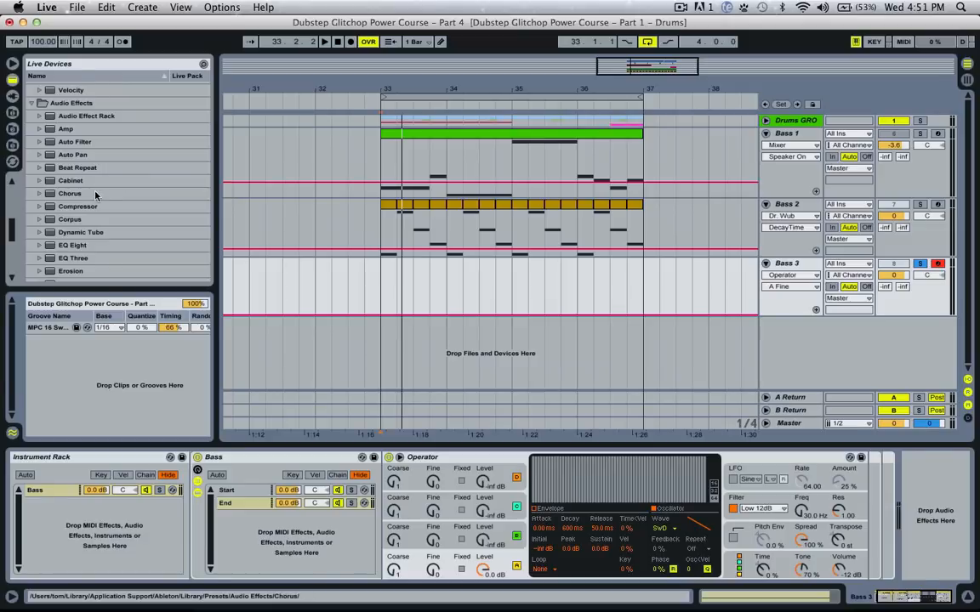
{"action": "left_click_drag", "start_coordinate": [77, 245], "coordinate": [839, 520]}
{"action": "left_click", "coordinate": [730, 571]}
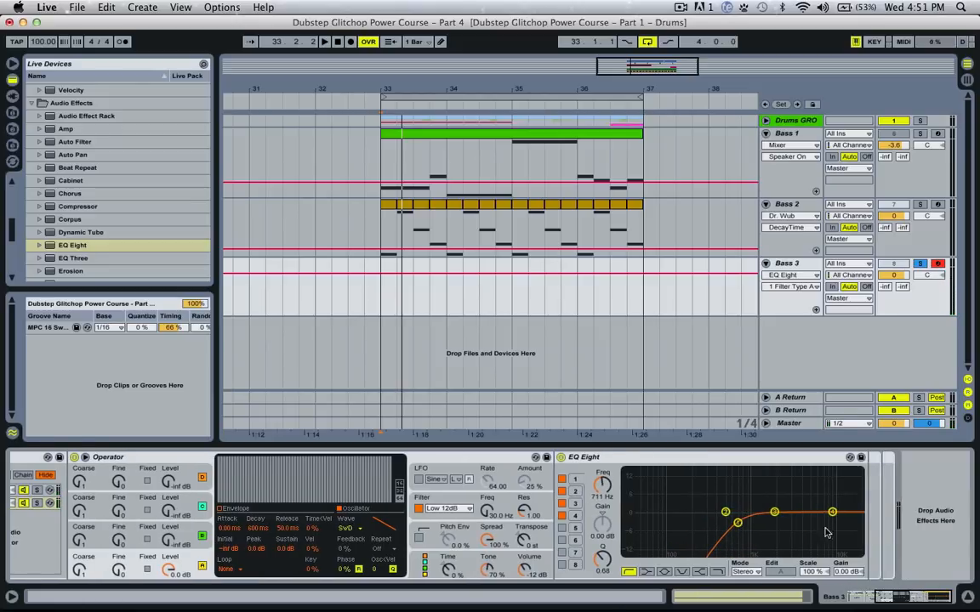
{"action": "left_click", "coordinate": [604, 461]}
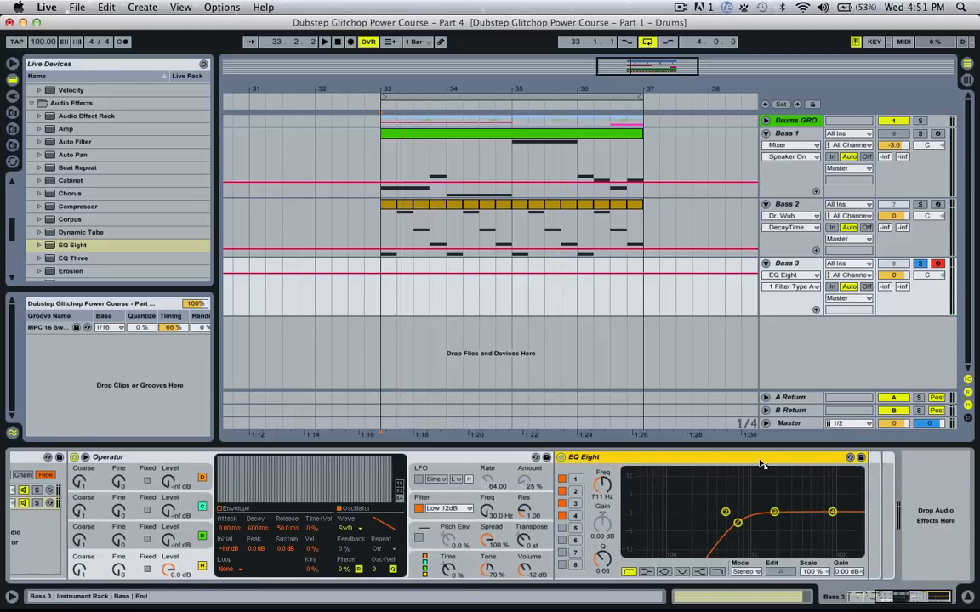
{"action": "left_click_drag", "start_coordinate": [763, 463], "coordinate": [882, 470]}
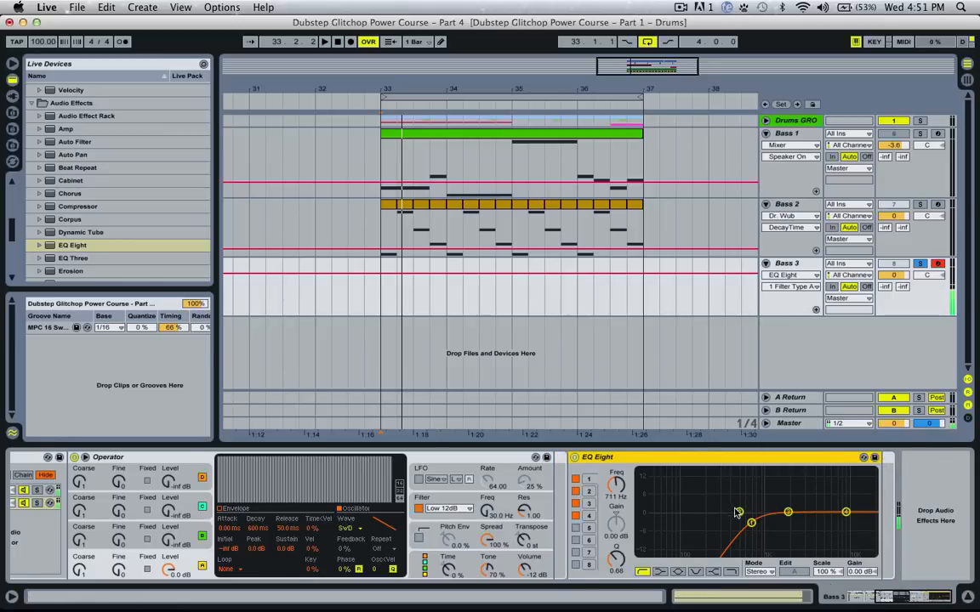
{"action": "left_click_drag", "start_coordinate": [751, 523], "coordinate": [690, 517]}
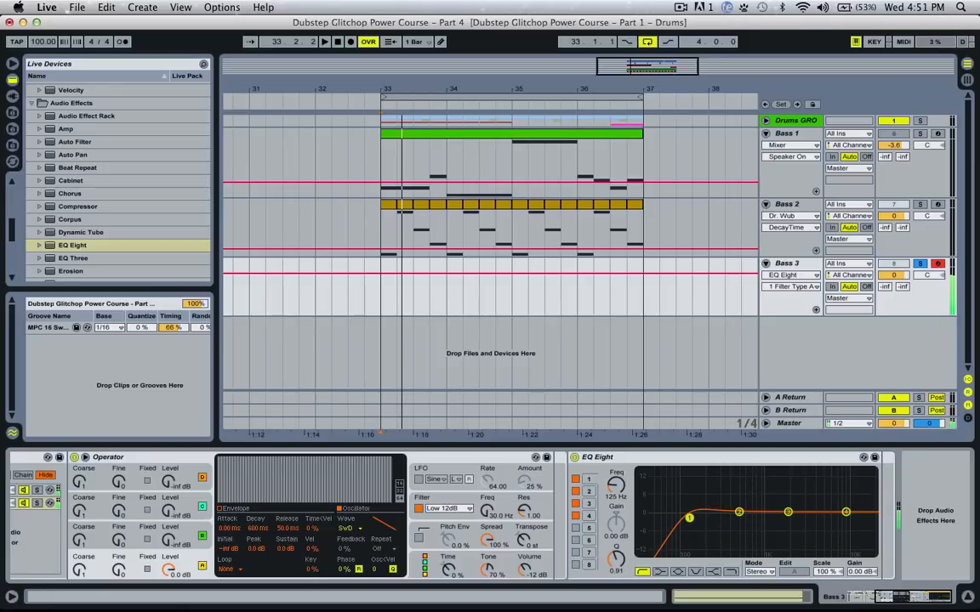
- Add a new Operator as a second chain in the outer rack and review the Bass rack's Start and End chains
{"action": "left_click_drag", "start_coordinate": [799, 595], "coordinate": [786, 595]}
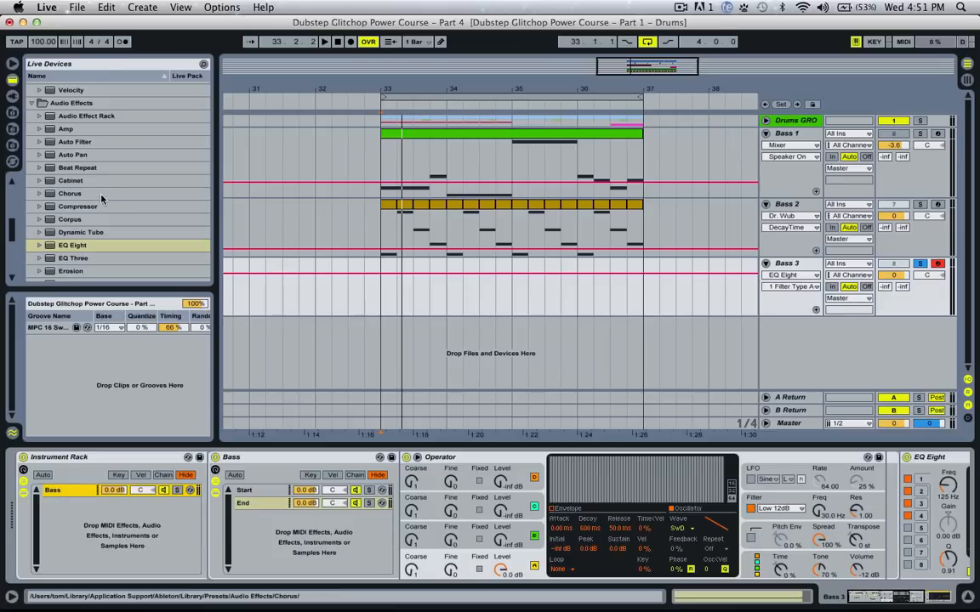
{"action": "scroll", "coordinate": [101, 199], "scroll_direction": "up", "scroll_amount": 5}
{"action": "left_click_drag", "start_coordinate": [72, 204], "coordinate": [81, 497]}
{"action": "left_click", "coordinate": [64, 493]}
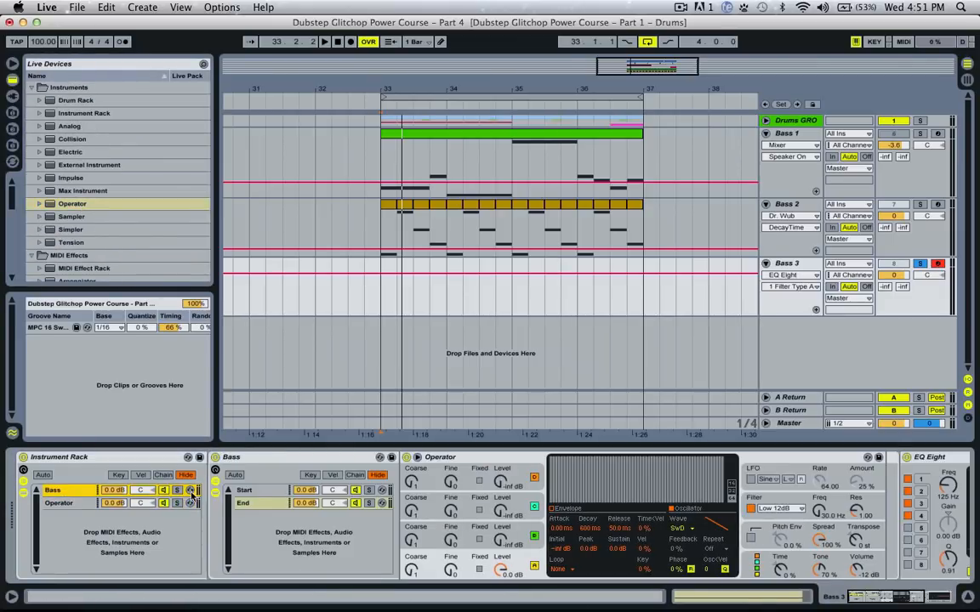
{"action": "left_click", "coordinate": [248, 490]}
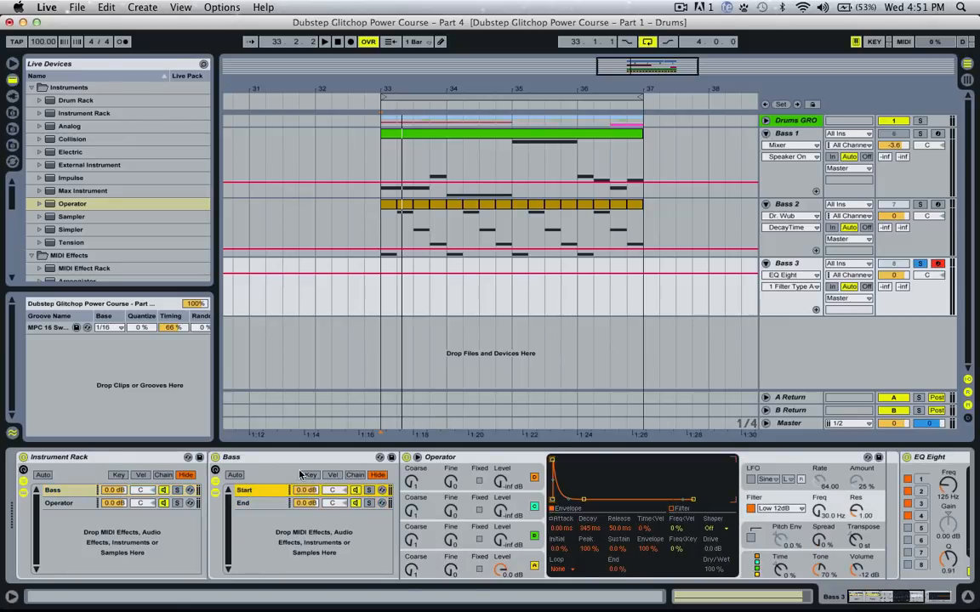
{"action": "left_click", "coordinate": [277, 505]}
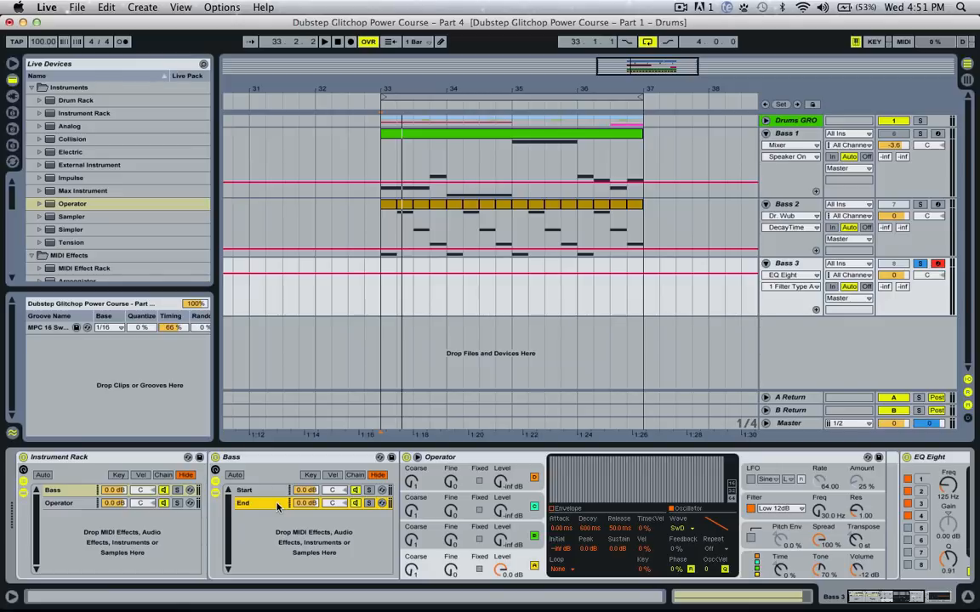
- Rename the outer rack's Operator chain as Sub and its Bass chain as High Bass
{"action": "left_click", "coordinate": [60, 503]}
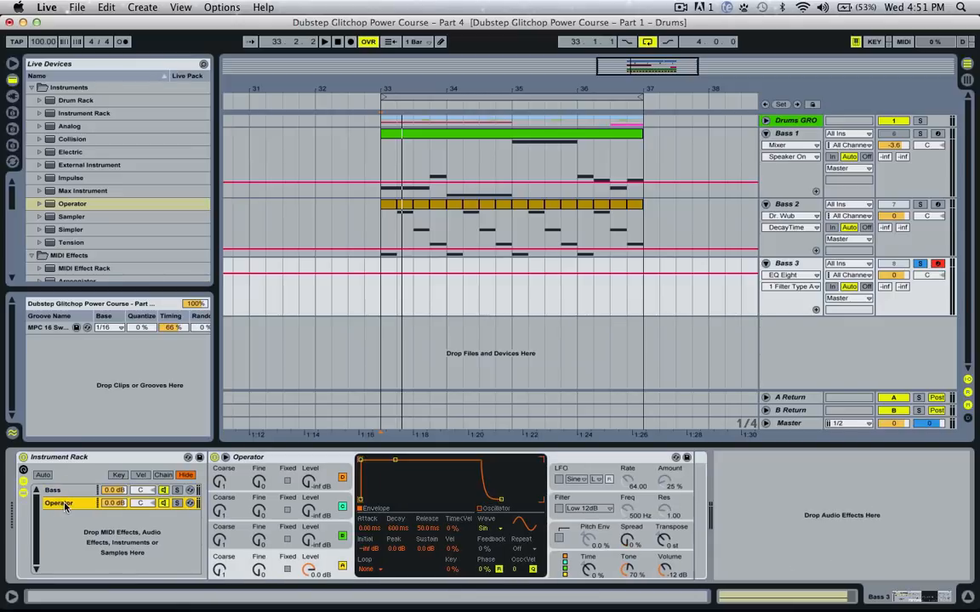
{"action": "double_click", "coordinate": [61, 504]}
{"action": "type", "text": "Sub"}
{"action": "left_click", "coordinate": [53, 491]}
{"action": "double_click", "coordinate": [53, 491]}
{"action": "type", "text": "High"}
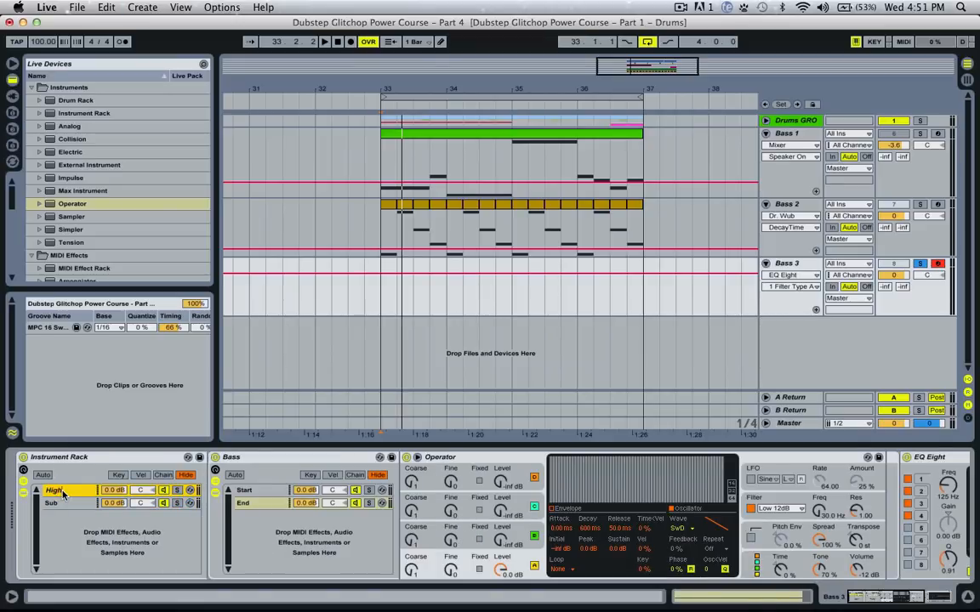
{"action": "type", "text": " Bass"}
{"action": "key", "text": "Return"}
- Solo the Sub chain and display the oscillator A settings of its Operator
{"action": "left_click", "coordinate": [51, 503]}
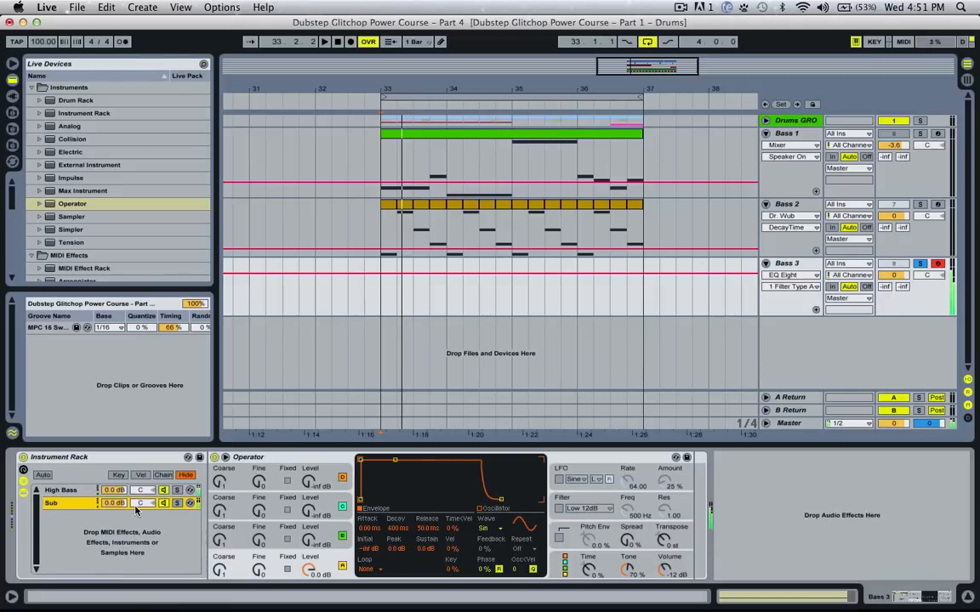
{"action": "left_click", "coordinate": [261, 468]}
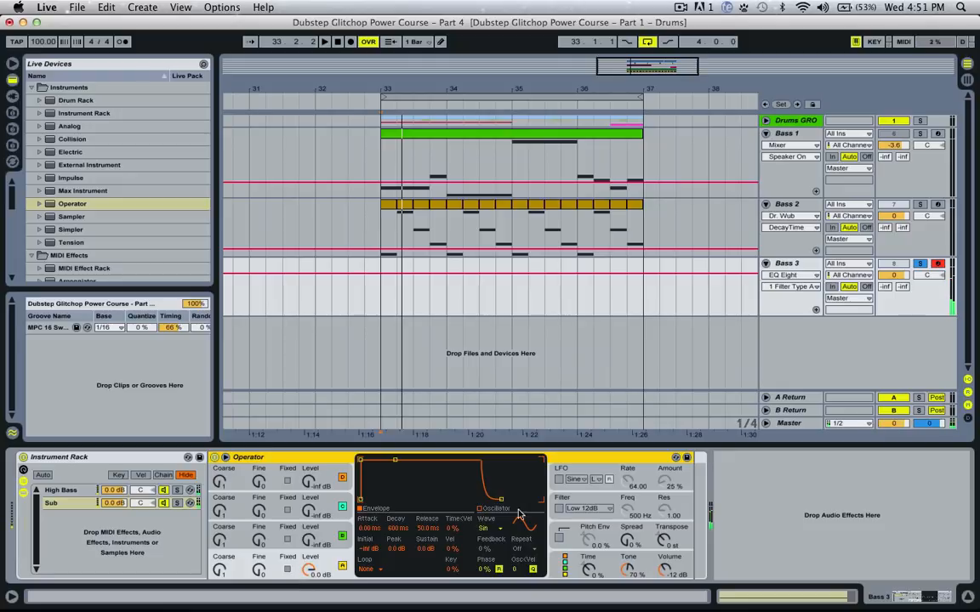
{"action": "left_click", "coordinate": [164, 507]}
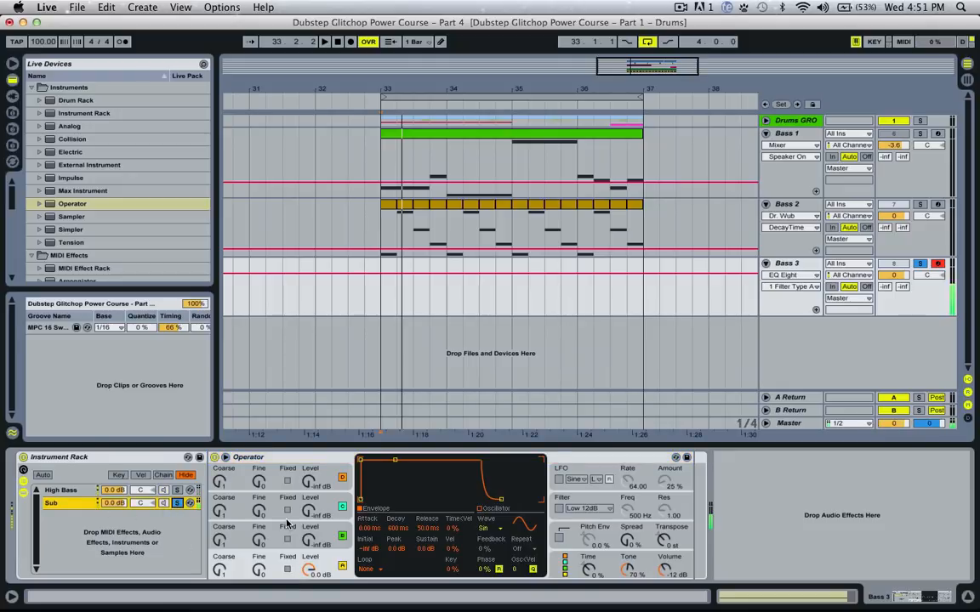
{"action": "left_click", "coordinate": [572, 502]}
{"action": "left_click", "coordinate": [326, 544]}
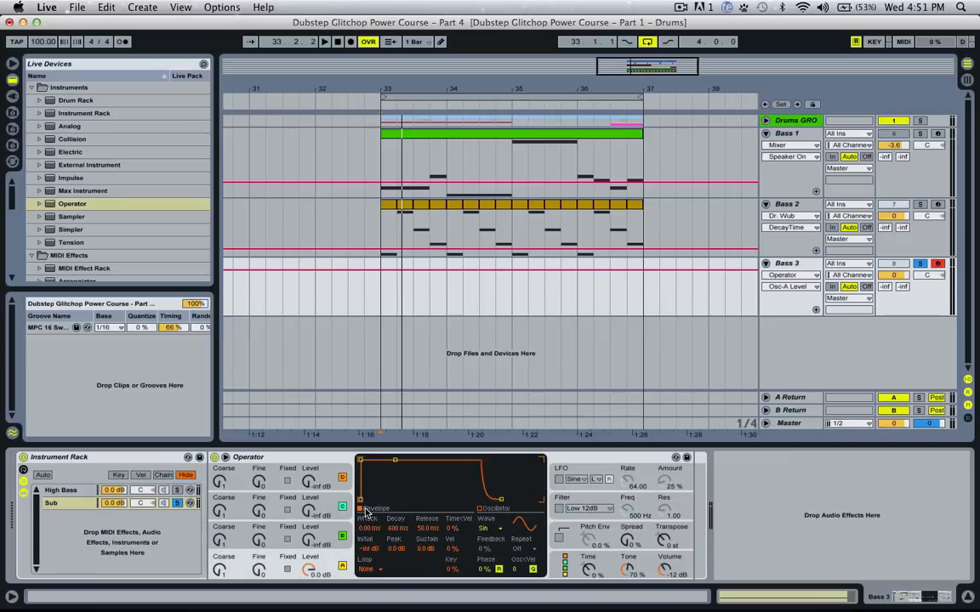
- Try a 717 ms attack on the Sub's oscillator A envelope and return it to 0 ms
{"action": "left_click_drag", "start_coordinate": [361, 463], "coordinate": [405, 464]}
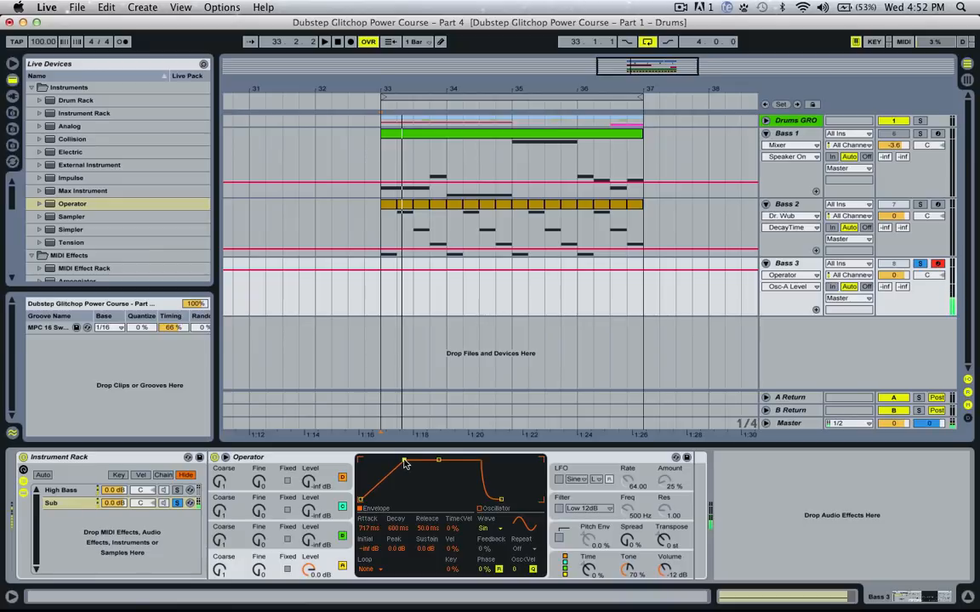
{"action": "left_click_drag", "start_coordinate": [404, 464], "coordinate": [361, 462]}
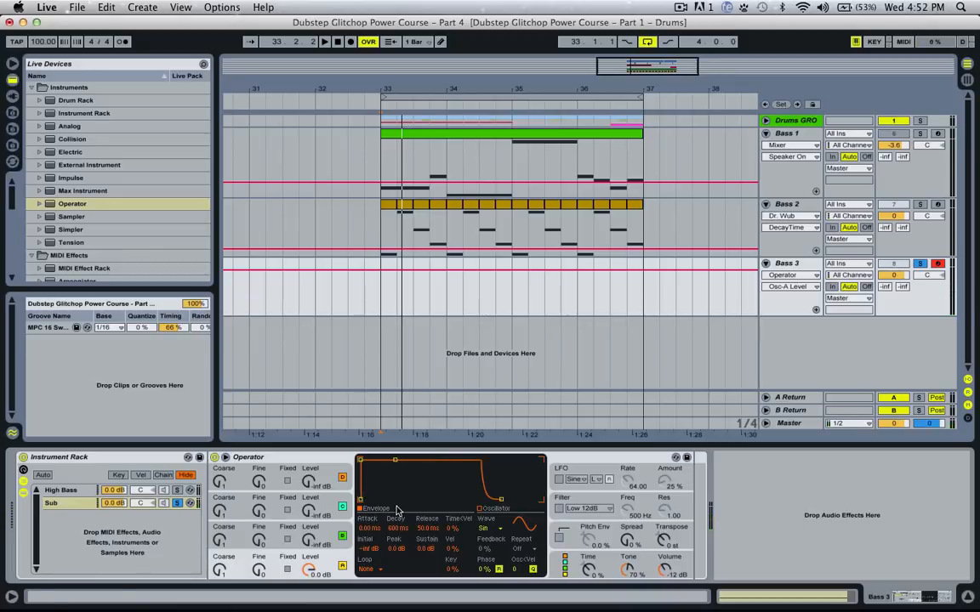
{"action": "left_click_drag", "start_coordinate": [501, 500], "coordinate": [397, 464]}
- Enable the pitch envelope on the Sub chain's Operator with an amount of 100 % and a peak of +48 st
{"action": "left_click", "coordinate": [609, 528]}
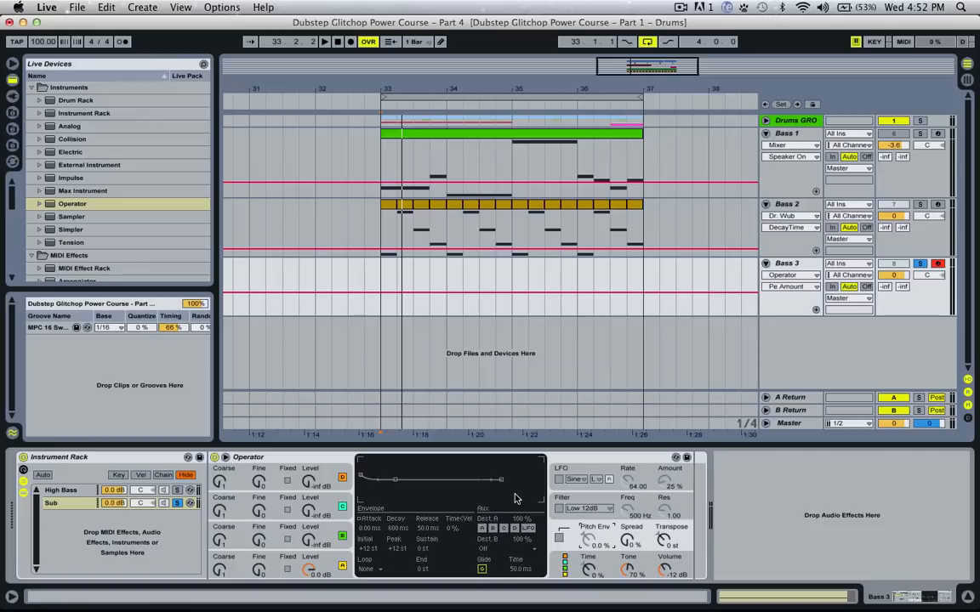
{"action": "left_click", "coordinate": [559, 536]}
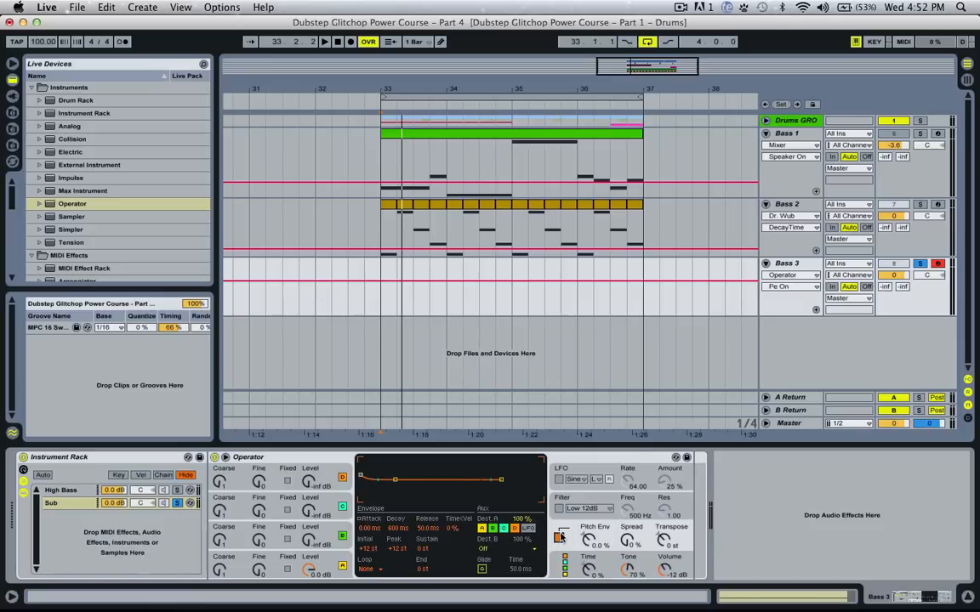
{"action": "left_click_drag", "start_coordinate": [582, 526], "coordinate": [472, 460]}
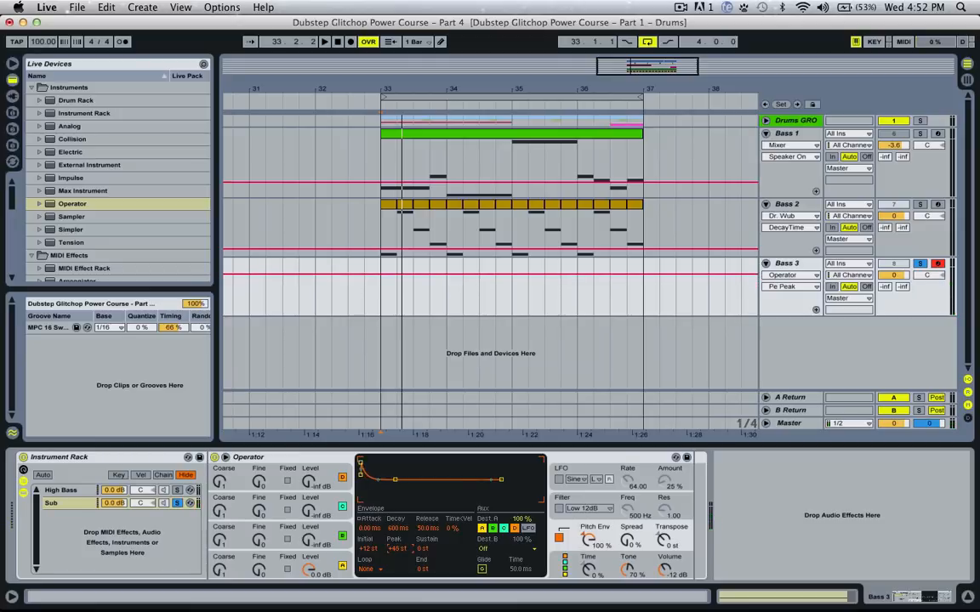
{"action": "left_click_drag", "start_coordinate": [396, 545], "coordinate": [395, 547]}
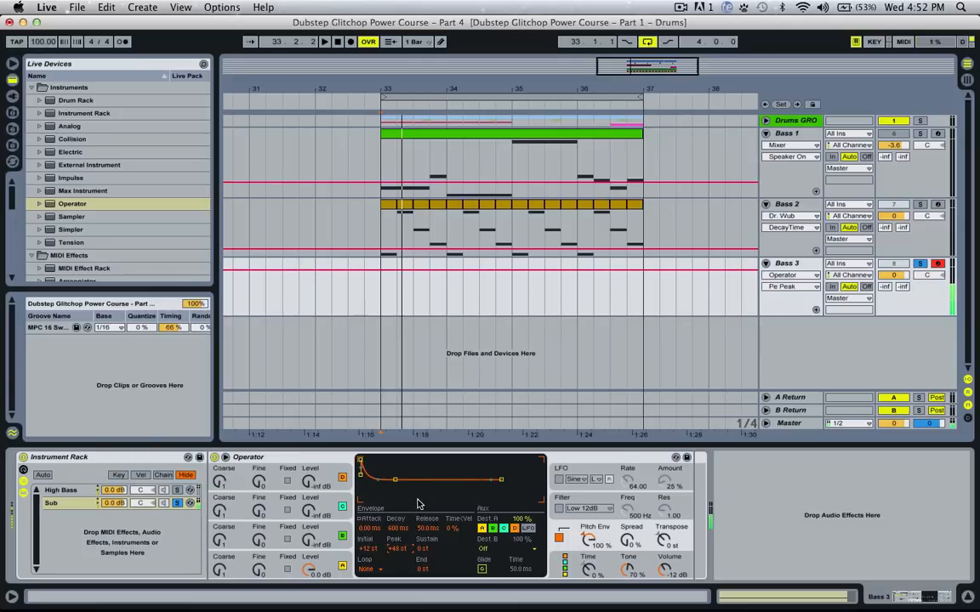
- Shape the Sub's pitch envelope with a 52.1 ms decay, 0 st sustain and +32 st peak while auditioning notes
{"action": "left_click_drag", "start_coordinate": [426, 547], "coordinate": [427, 590]}
{"action": "mouse_move", "coordinate": [397, 528]}
{"action": "left_mouse_down"}
{"action": "mouse_move", "coordinate": [397, 578]}
{"action": "mouse_move", "coordinate": [414, 523]}
{"action": "left_mouse_up"}
{"action": "key", "text": "z"}
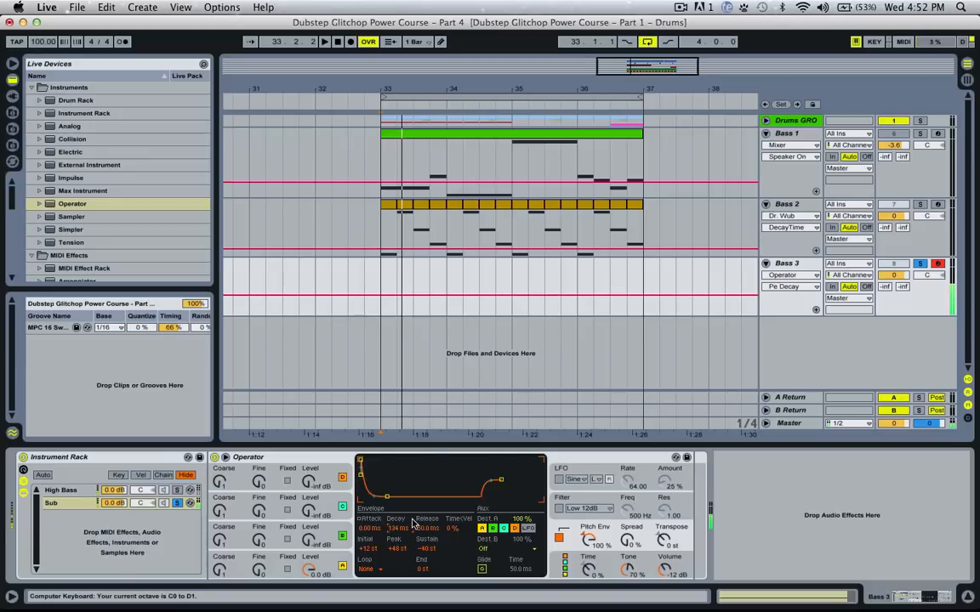
{"action": "left_click_drag", "start_coordinate": [428, 551], "coordinate": [402, 533]}
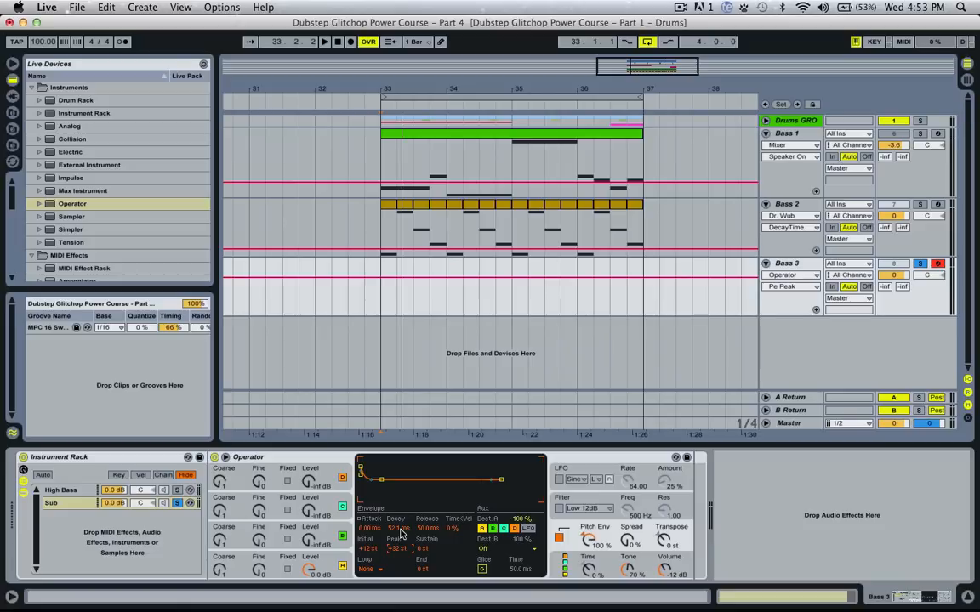
- Compare the sub with its pitch envelope off and on, leave it on, and clear the Sub chain's solo
{"action": "left_click", "coordinate": [559, 537]}
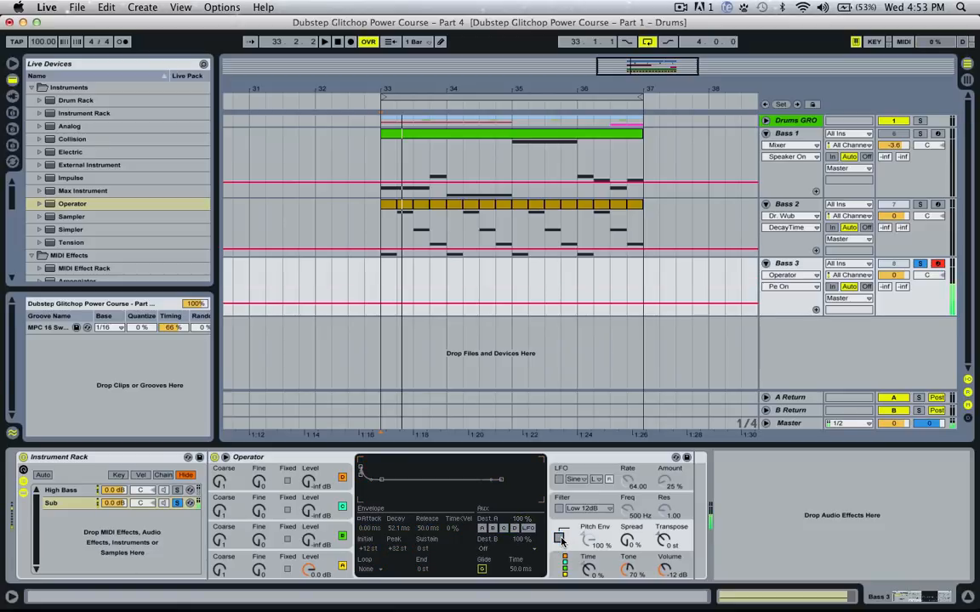
{"action": "left_click", "coordinate": [561, 539]}
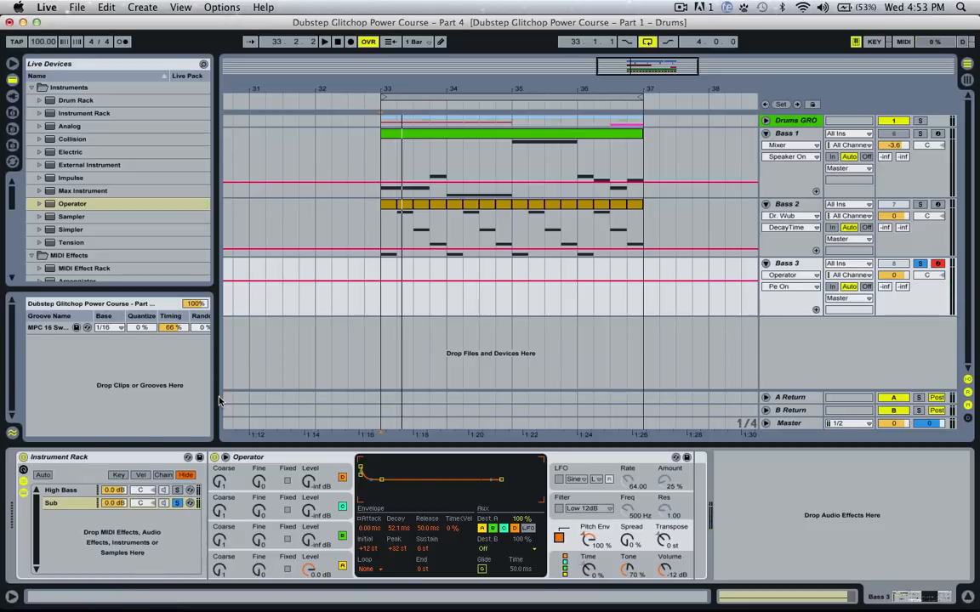
{"action": "left_click", "coordinate": [178, 491]}
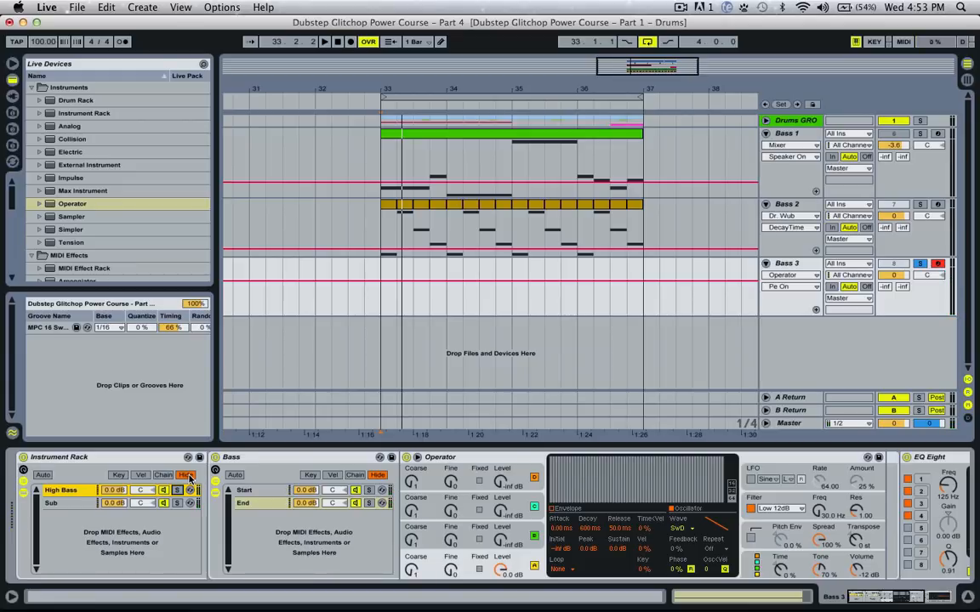
- Audition Bass 1 soloed against Bass 3, leaving Bass 3 armed and its track solo cleared
{"action": "left_click", "coordinate": [935, 134]}
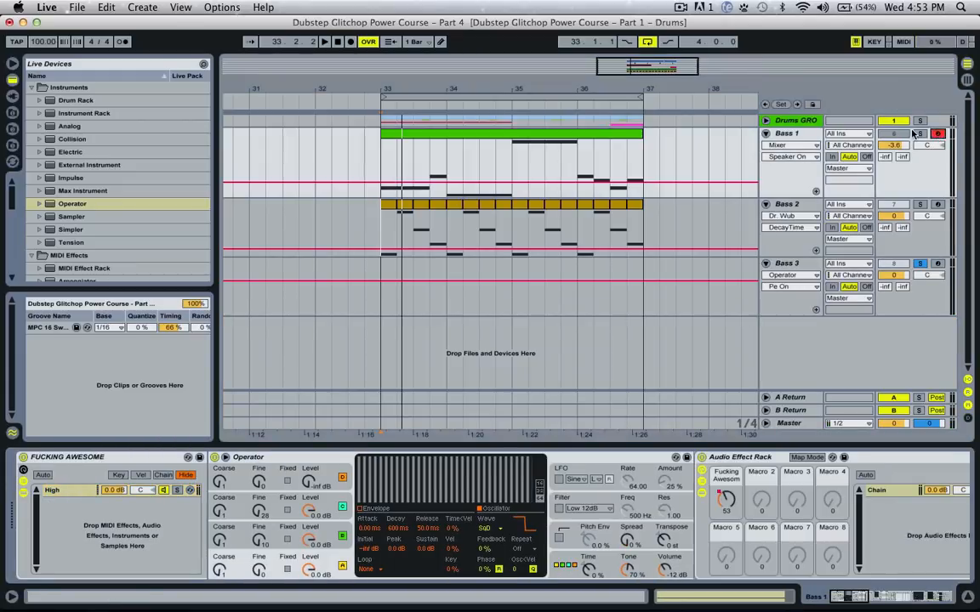
{"action": "left_click", "coordinate": [920, 134]}
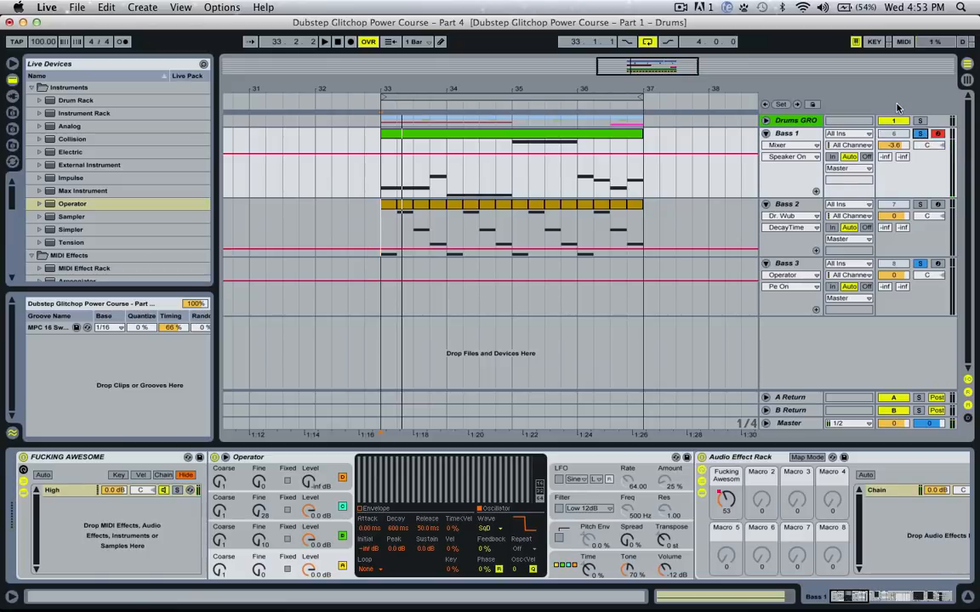
{"action": "key", "text": "z"}
{"action": "key", "text": "z"}
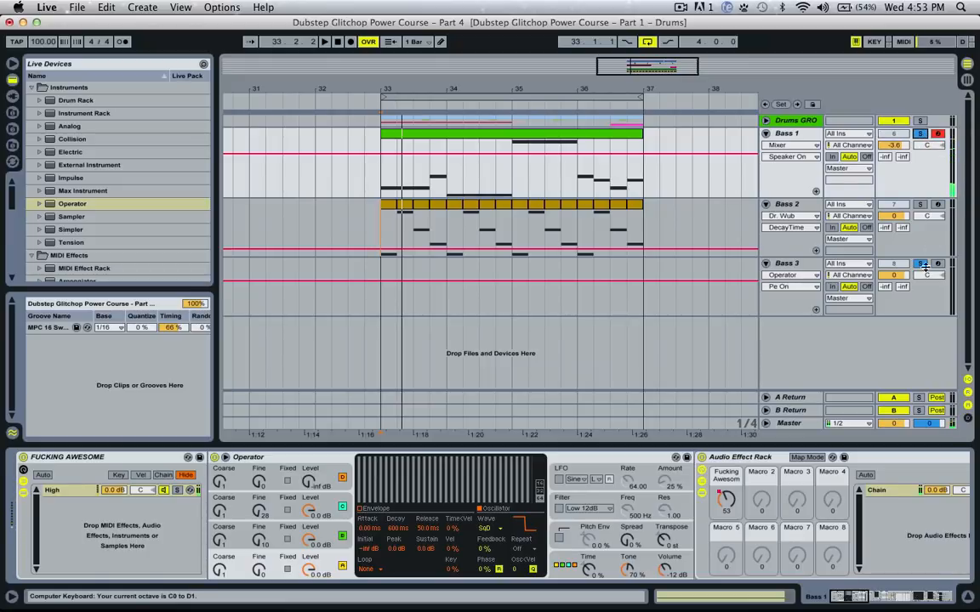
{"action": "left_click", "coordinate": [920, 264]}
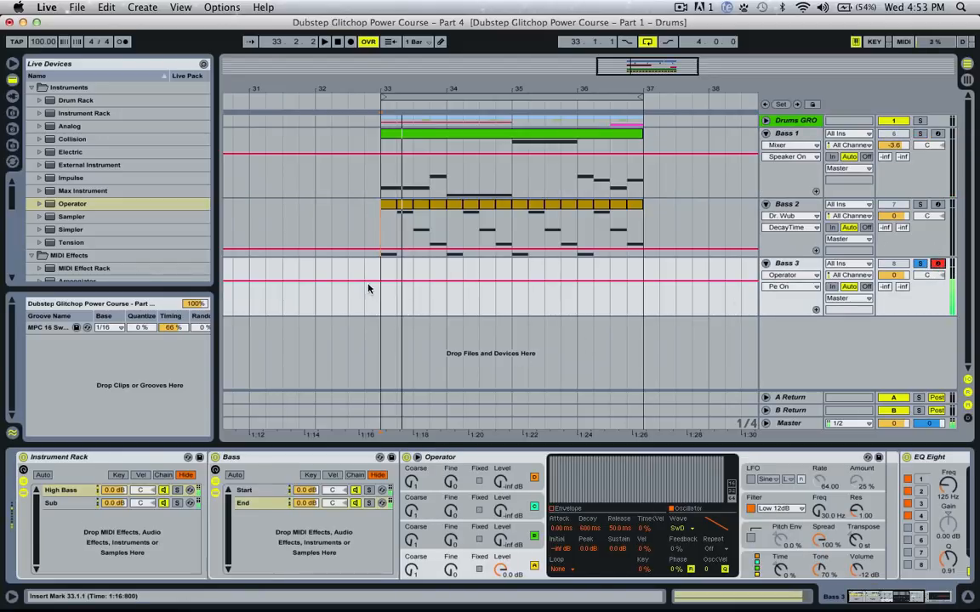
{"action": "key", "text": "space"}
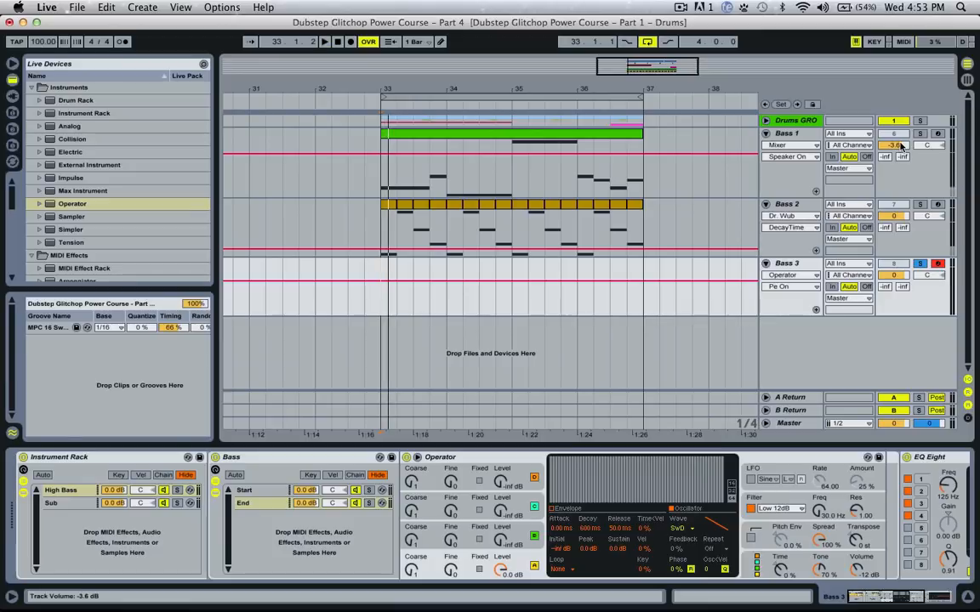
{"action": "left_click", "coordinate": [920, 264]}
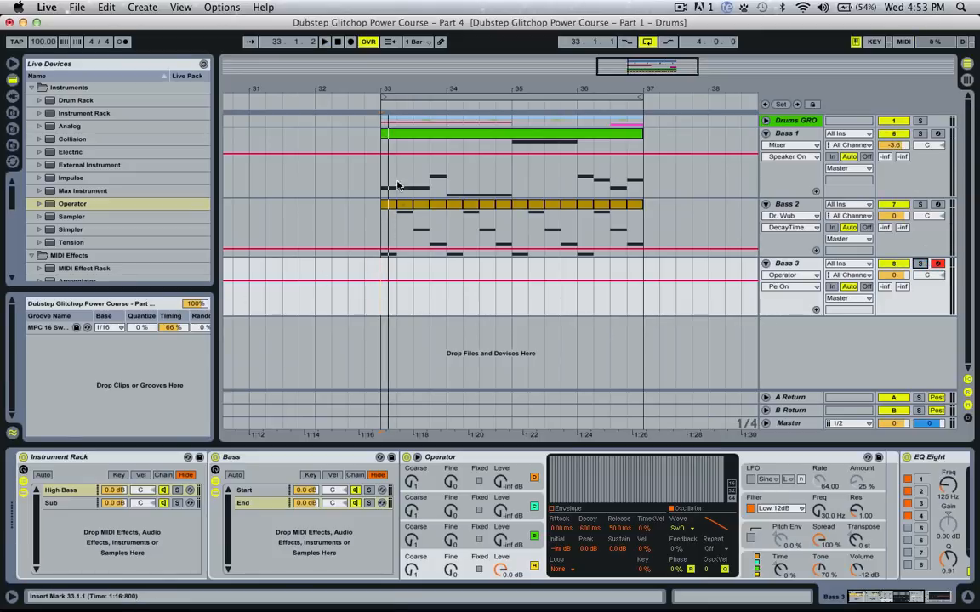
- Delete the existing MIDI clips on Bass 1 and Bass 2 from bar 33 to bar 37
{"action": "left_click", "coordinate": [394, 136]}
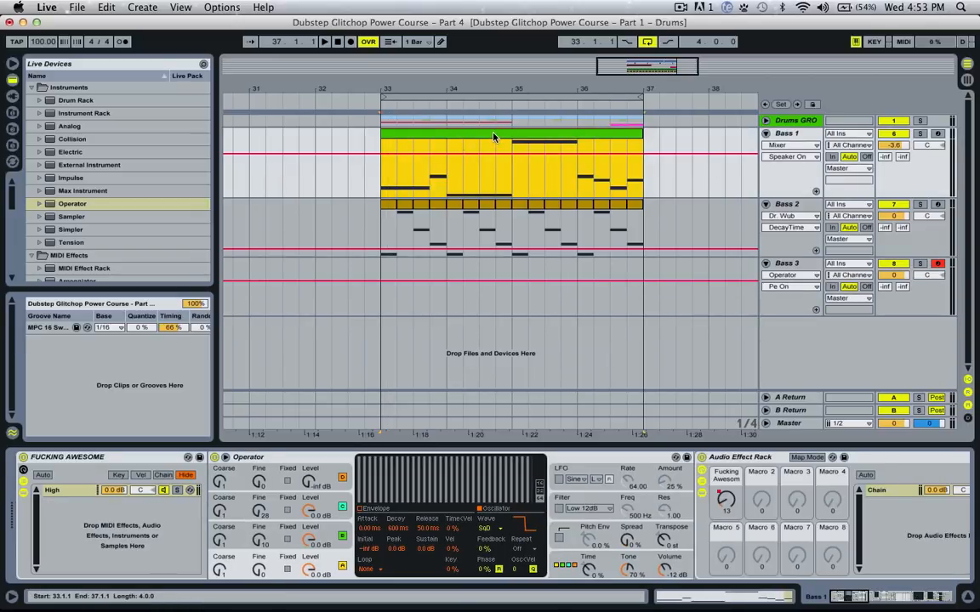
{"action": "left_click", "coordinate": [509, 165]}
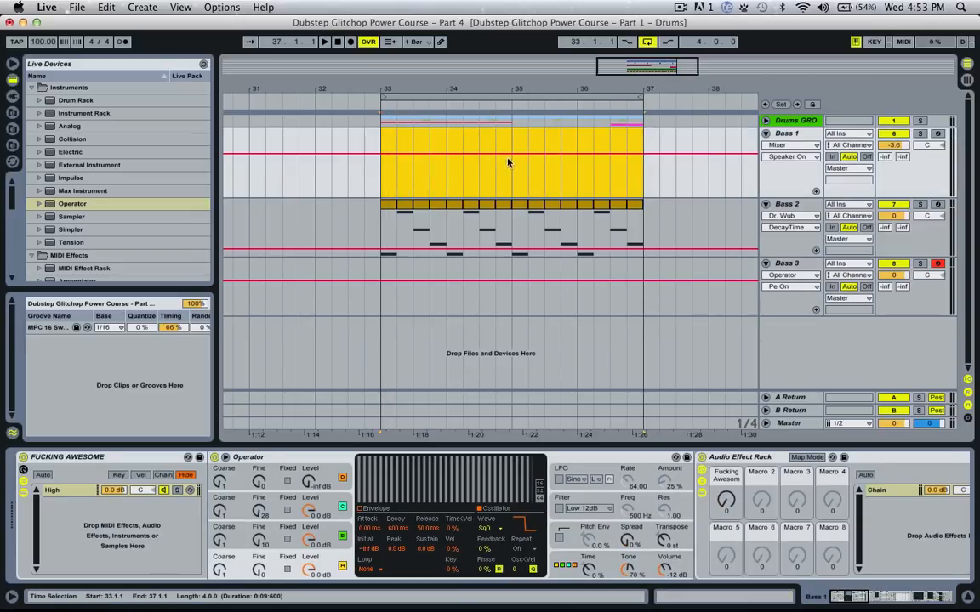
{"action": "left_click", "coordinate": [394, 235]}
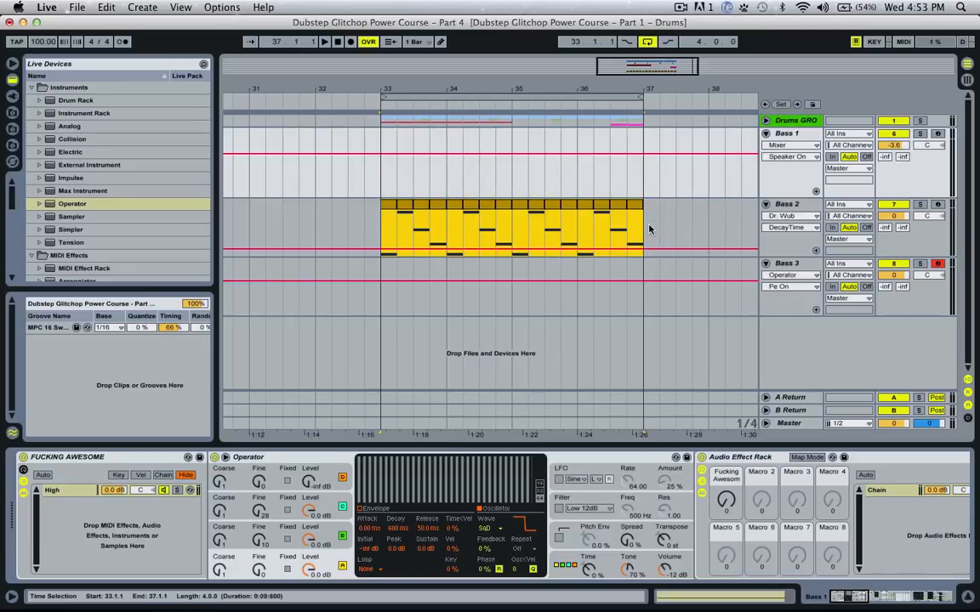
{"action": "left_click", "coordinate": [584, 204]}
{"action": "left_click", "coordinate": [776, 266]}
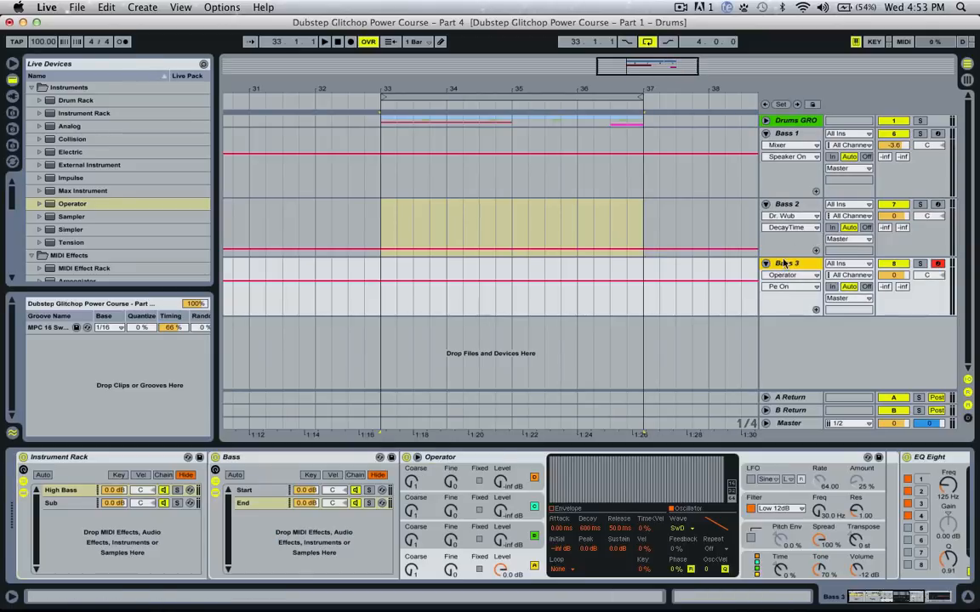
- Create a one-beat MIDI clip on Bass 2 at 33.1.1 and open its note editor
{"action": "left_click", "coordinate": [376, 303]}
{"action": "left_click", "coordinate": [384, 231]}
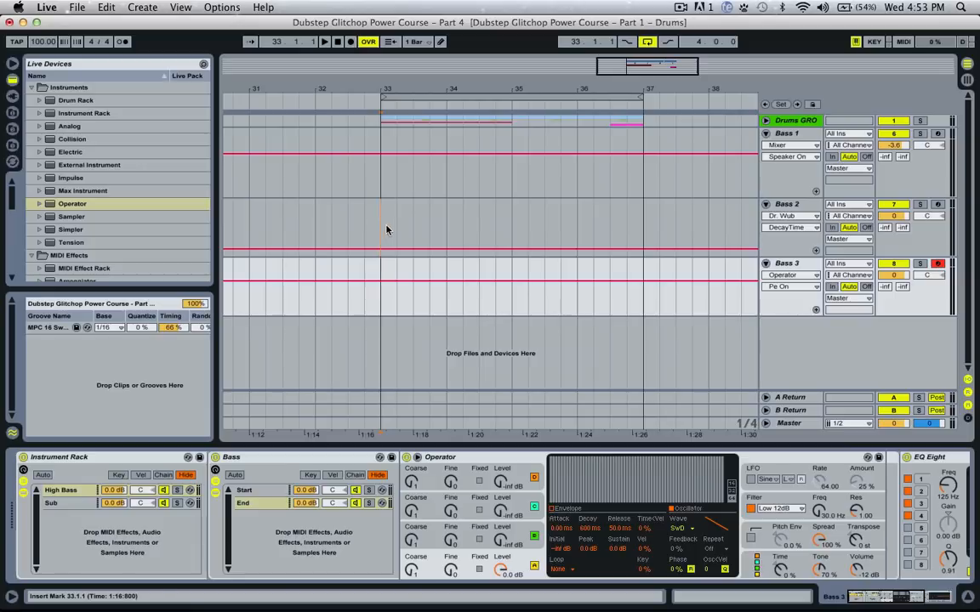
{"action": "left_click_drag", "start_coordinate": [386, 230], "coordinate": [393, 228]}
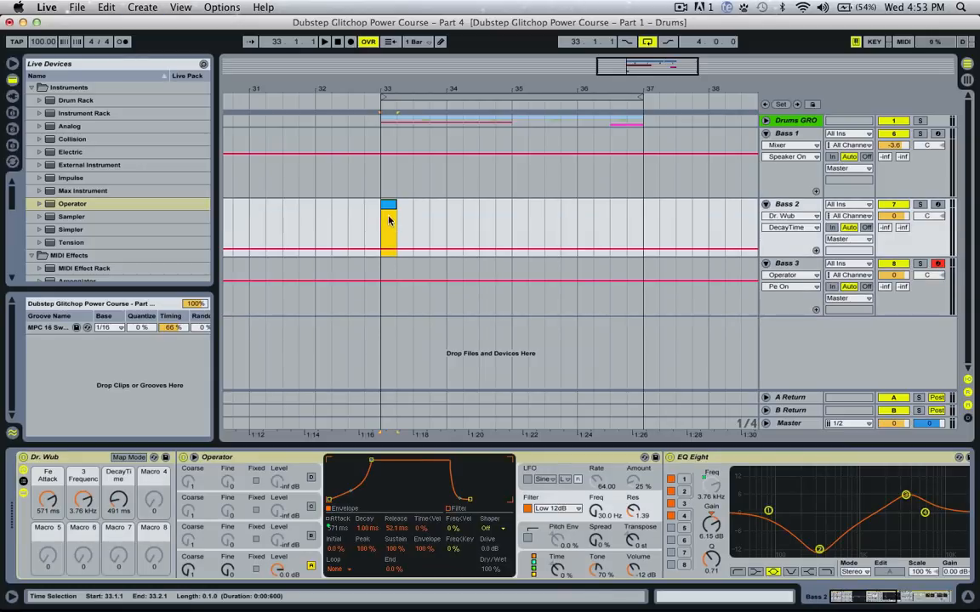
{"action": "double_click", "coordinate": [389, 220]}
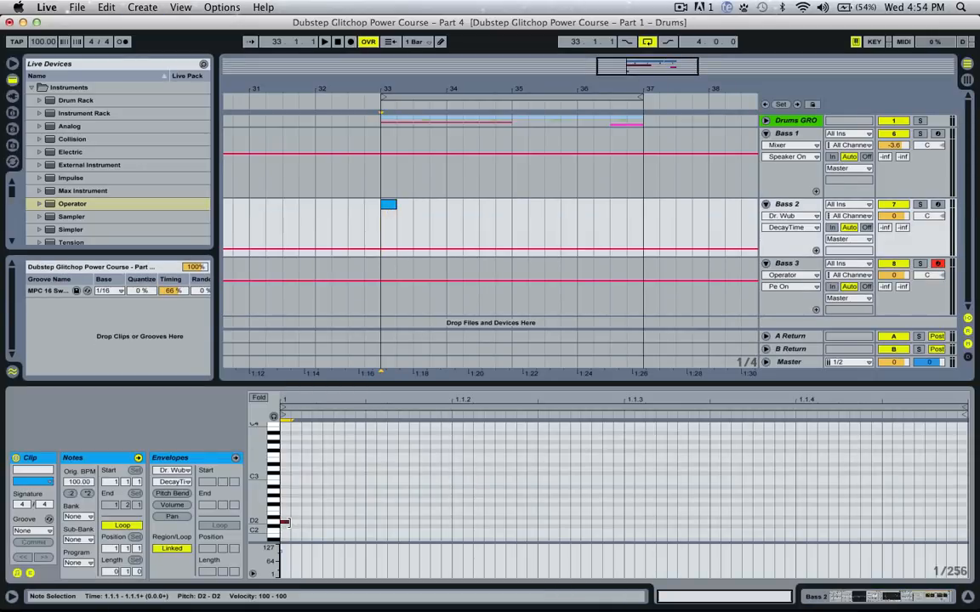
- Draw a D2 note across the whole Bass 2 clip, lower it two octaves to D0 and play it back
{"action": "left_click_drag", "start_coordinate": [287, 521], "coordinate": [967, 476]}
{"action": "key", "text": "space"}
{"action": "key", "text": "shift+Down"}
{"action": "key", "text": "shift+Down"}
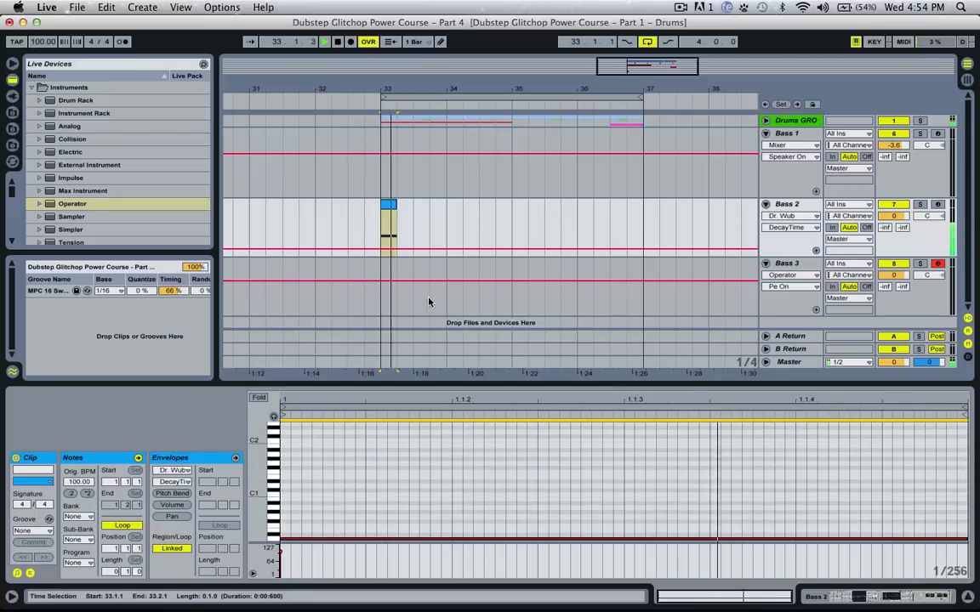
{"action": "key", "text": "space"}
- Create a one-beat MIDI clip on Bass 3 at 33.2.1 and draw a D3 note from its start to 1.1.2
{"action": "left_click", "coordinate": [406, 289]}
{"action": "key", "text": "super+shift+m"}
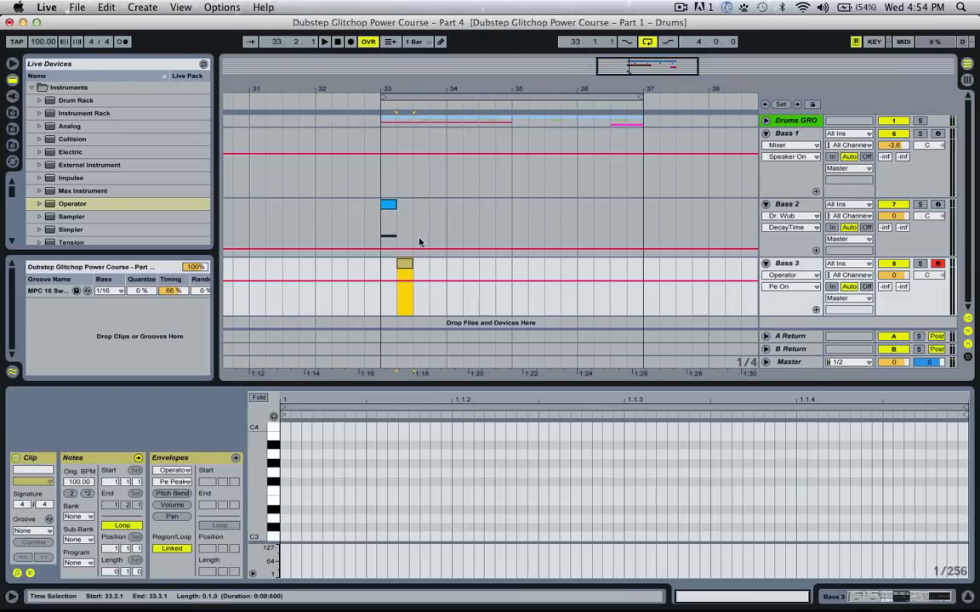
{"action": "left_click_drag", "start_coordinate": [286, 522], "coordinate": [451, 521]}
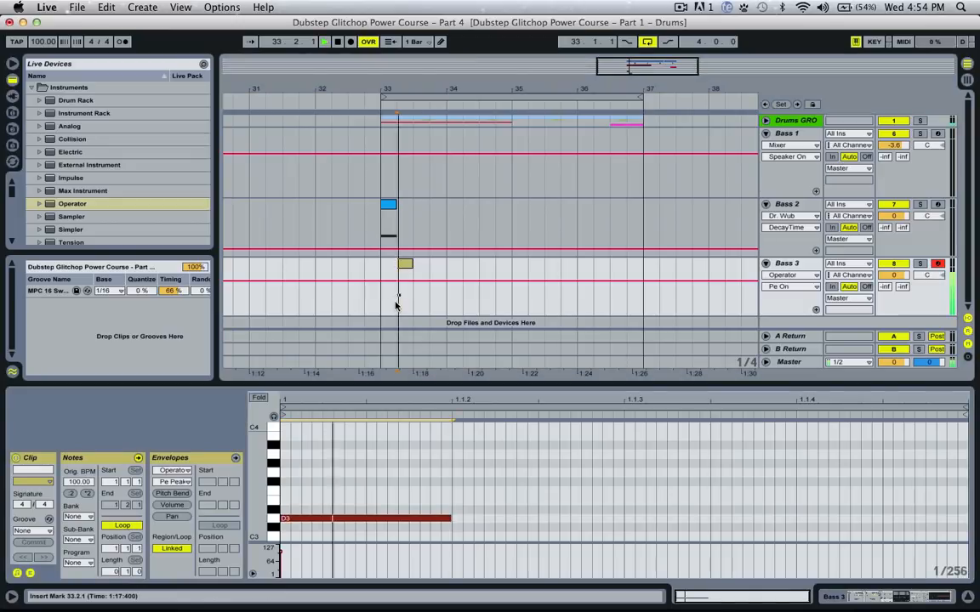
- Lower the Bass 3 clip's D3 note three octaves to D0 and extend it to about 1.1.3 during playback
{"action": "left_click", "coordinate": [400, 306]}
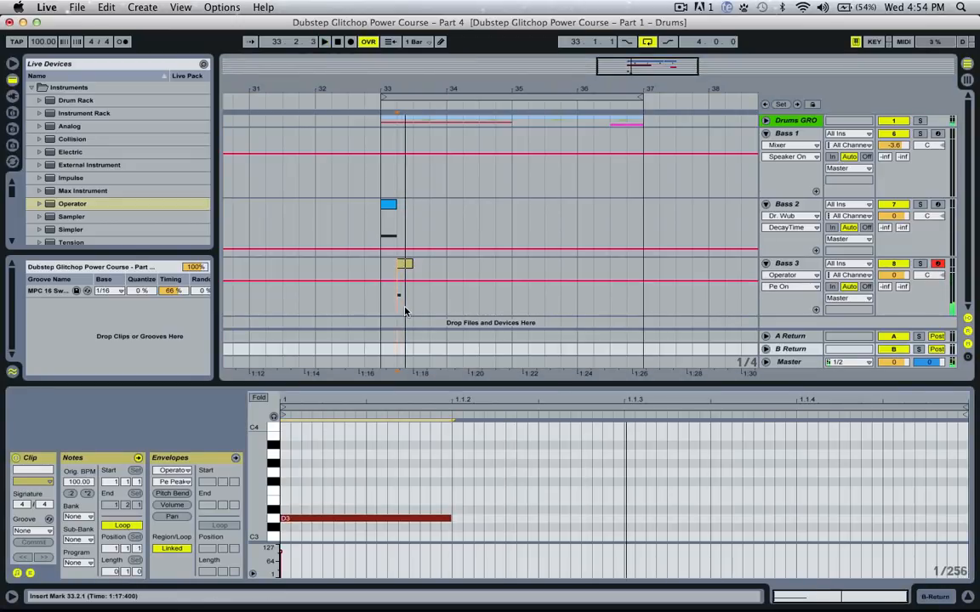
{"action": "left_click", "coordinate": [405, 265]}
{"action": "key", "text": "shift+Down"}
{"action": "key", "text": "shift+Down"}
{"action": "key", "text": "shift+Down"}
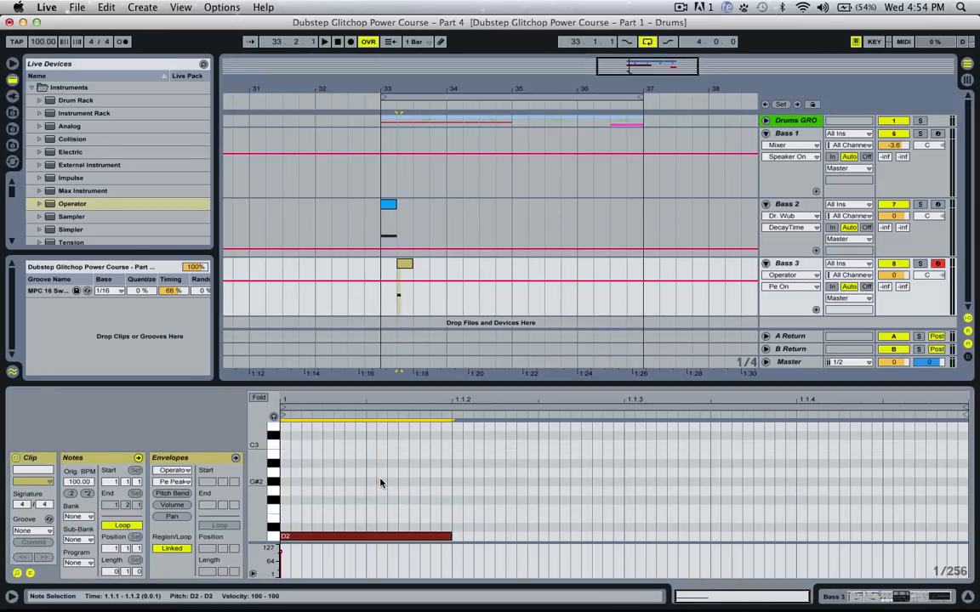
{"action": "key", "text": "space"}
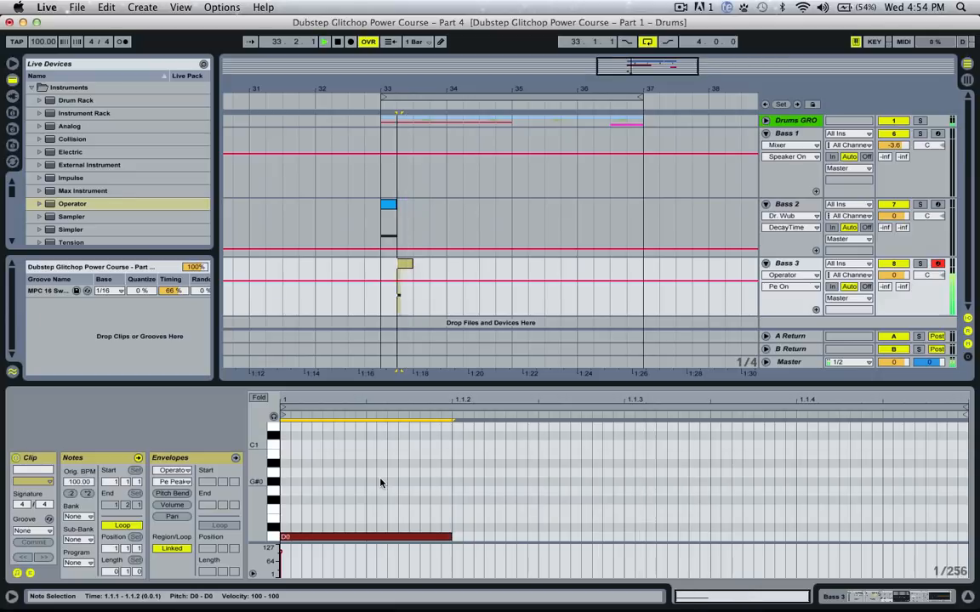
{"action": "left_click_drag", "start_coordinate": [451, 536], "coordinate": [634, 542]}
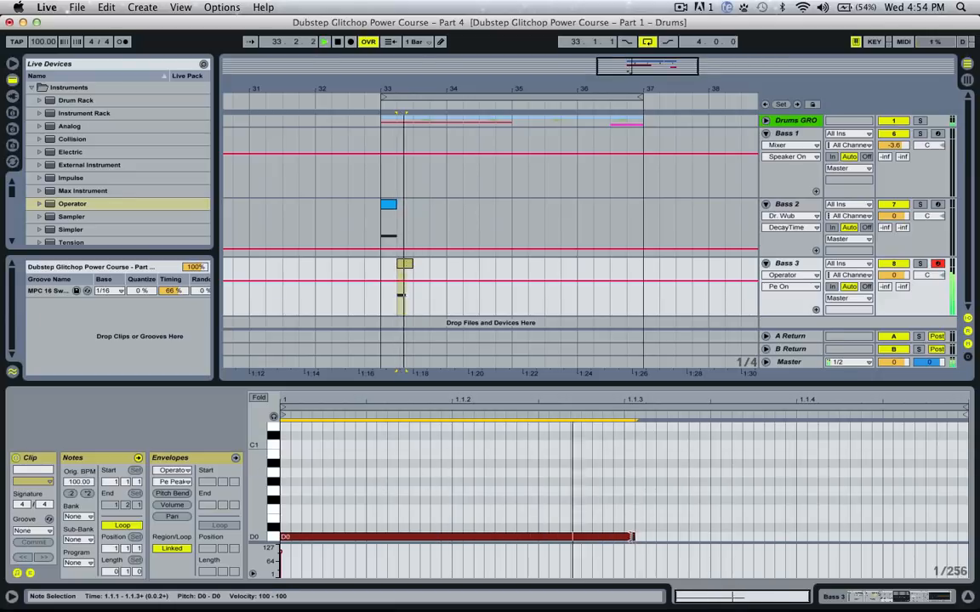
- Duplicate the D0 note into the second half of the Bass 3 clip and raise the copy to F0
{"action": "key", "text": "super+d"}
{"action": "key", "text": "Up"}
{"action": "key", "text": "Up"}
{"action": "key", "text": "Up"}
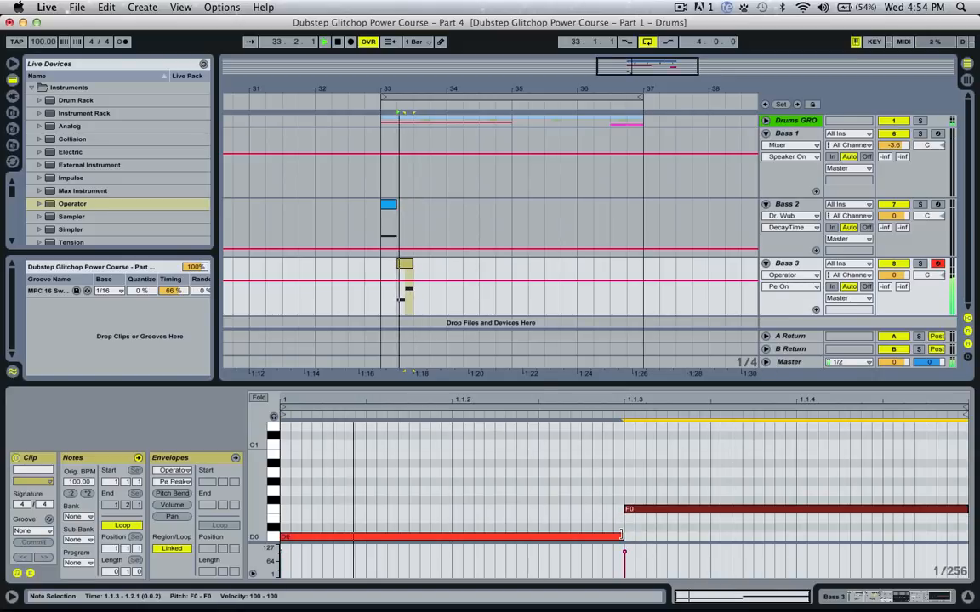
- Extend the Bass 3 clip to bar 34 and set its loop length to 0.3.0
{"action": "left_click", "coordinate": [406, 267]}
{"action": "key", "text": "space"}
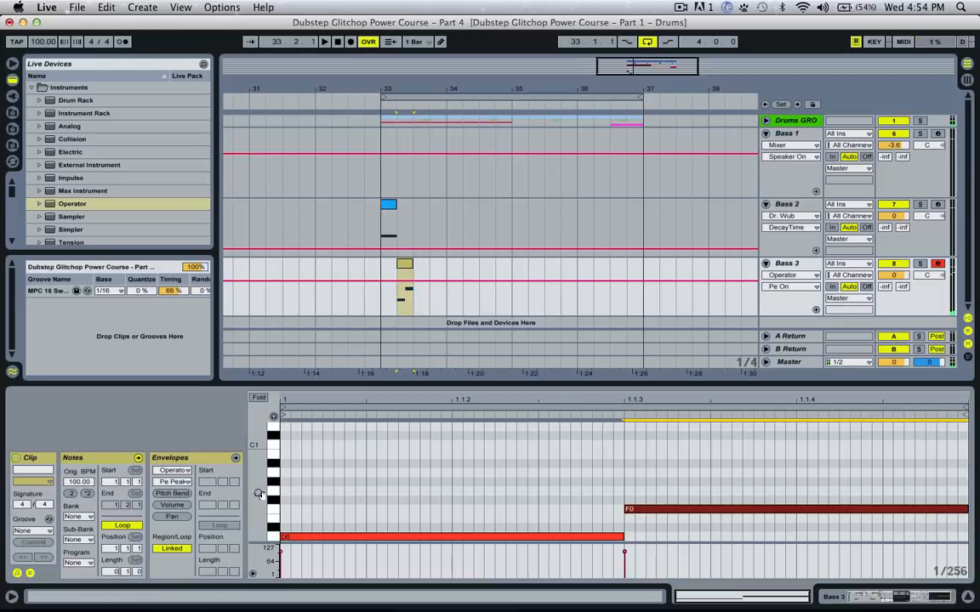
{"action": "mouse_move", "coordinate": [126, 573]}
{"action": "left_mouse_down"}
{"action": "mouse_move", "coordinate": [126, 563]}
{"action": "mouse_move", "coordinate": [129, 574]}
{"action": "left_mouse_up"}
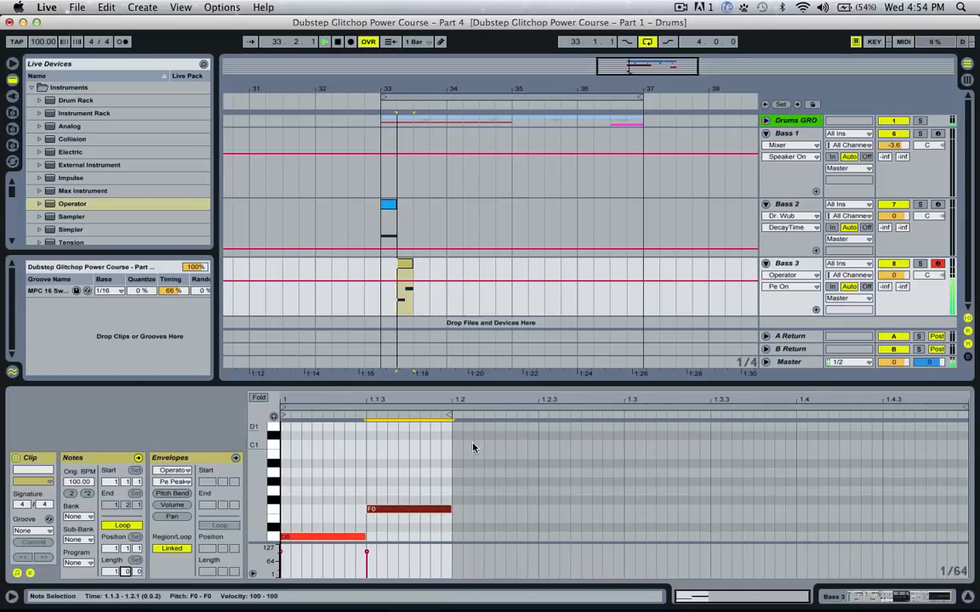
{"action": "left_click_drag", "start_coordinate": [412, 267], "coordinate": [446, 266]}
{"action": "left_click", "coordinate": [137, 572]}
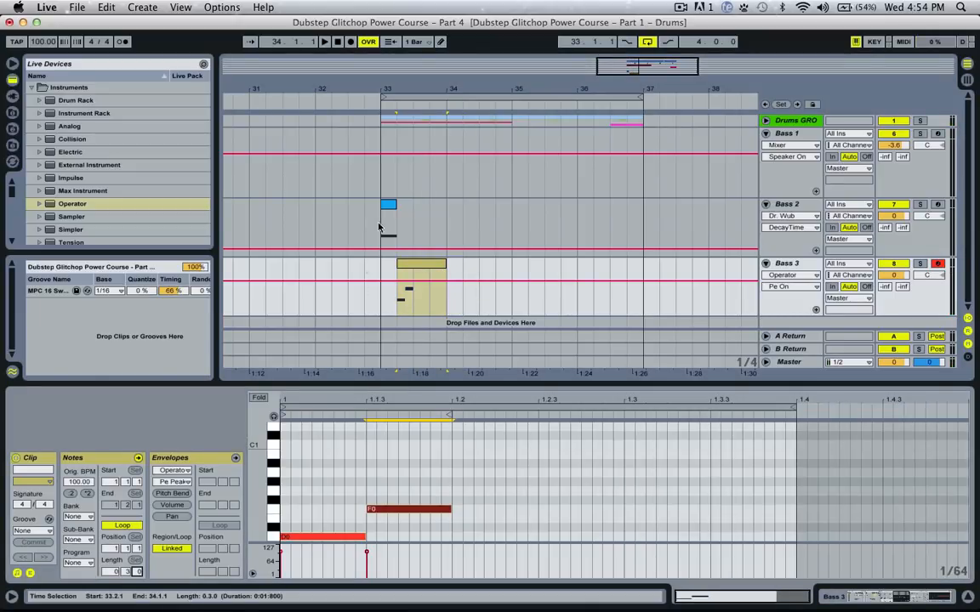
- During playback, add a G0 note at 1.2 and a longer F#0 note from 1.2.3 to 1.3.3 in the Bass 3 clip
{"action": "left_click", "coordinate": [390, 210]}
{"action": "left_click", "coordinate": [421, 293]}
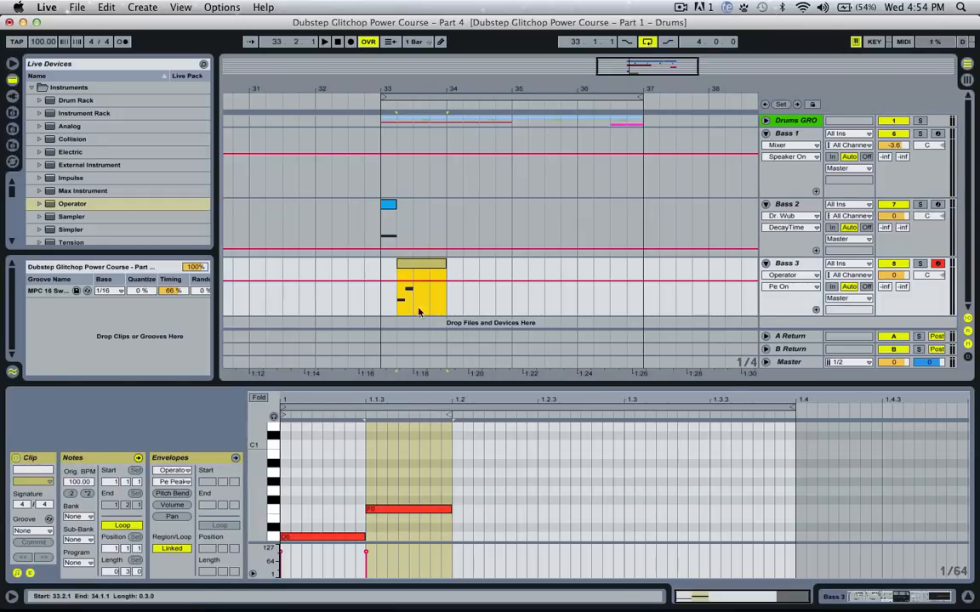
{"action": "key", "text": "space"}
{"action": "double_click", "coordinate": [455, 491]}
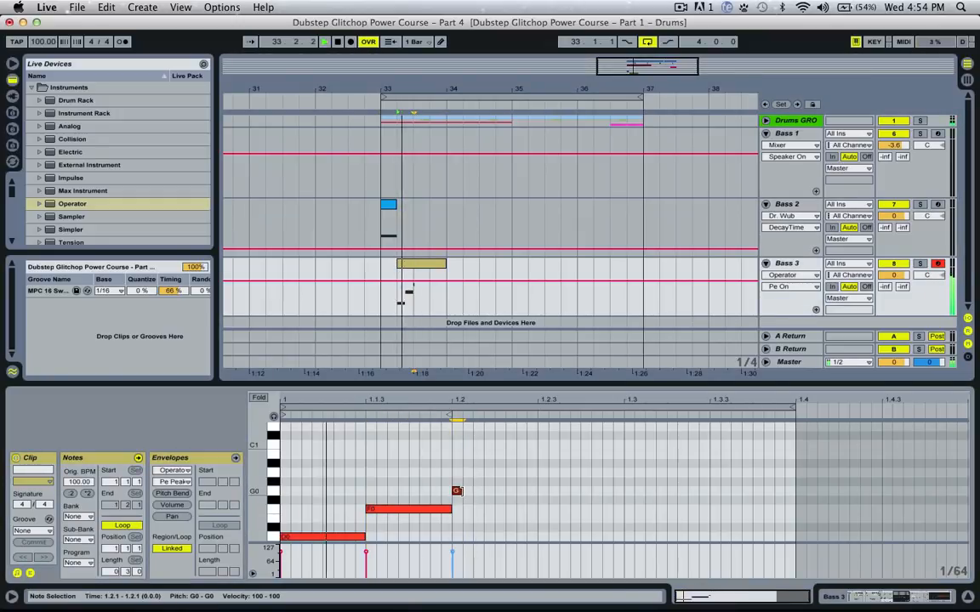
{"action": "mouse_move", "coordinate": [462, 491]}
{"action": "left_mouse_down"}
{"action": "mouse_move", "coordinate": [528, 491]}
{"action": "mouse_move", "coordinate": [597, 510]}
{"action": "mouse_move", "coordinate": [710, 500]}
{"action": "left_mouse_up"}
{"action": "key", "text": "space"}
{"action": "key", "text": "space"}
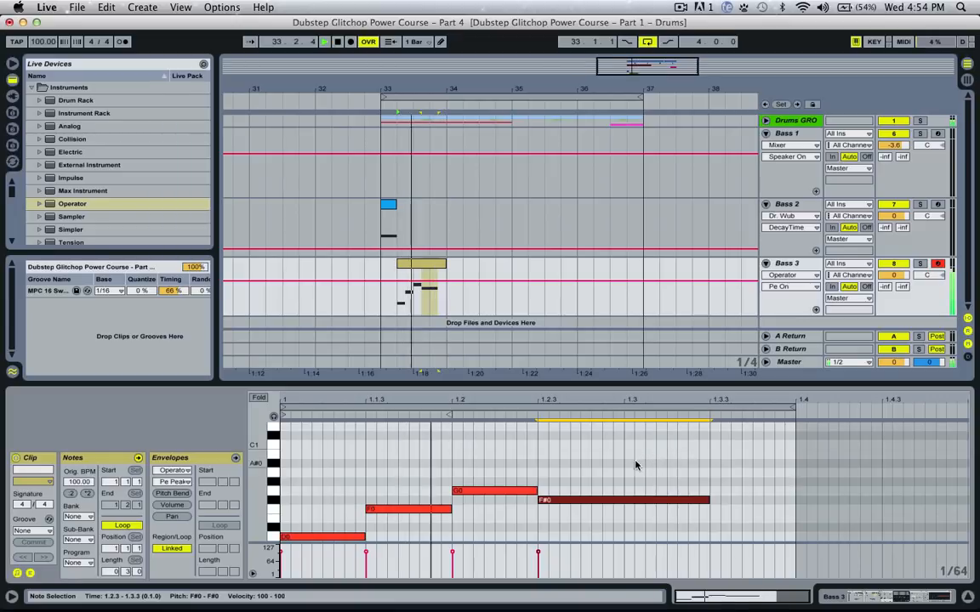
- Delete the F#0 note, shorten the Bass 3 clip to end at 33.3.1, and play from bar 33
{"action": "key", "text": "space"}
{"action": "key", "text": "Delete"}
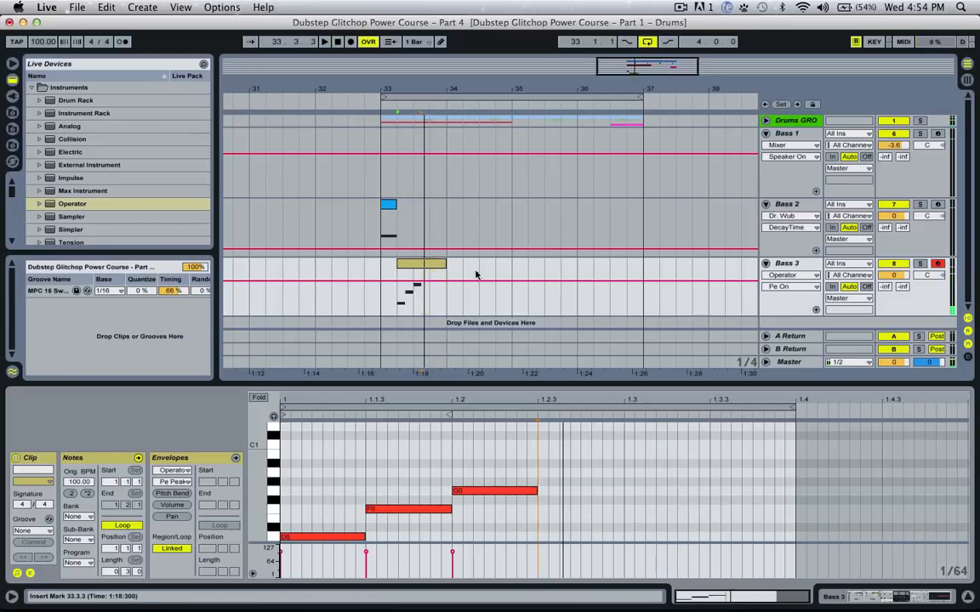
{"action": "left_click_drag", "start_coordinate": [442, 264], "coordinate": [414, 265]}
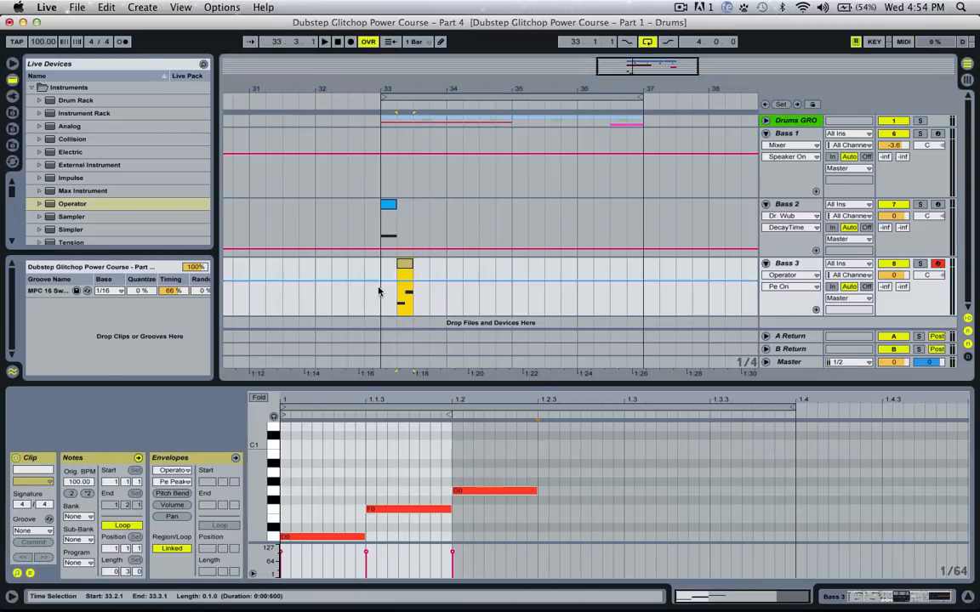
{"action": "left_click", "coordinate": [382, 277]}
{"action": "key", "text": "space"}
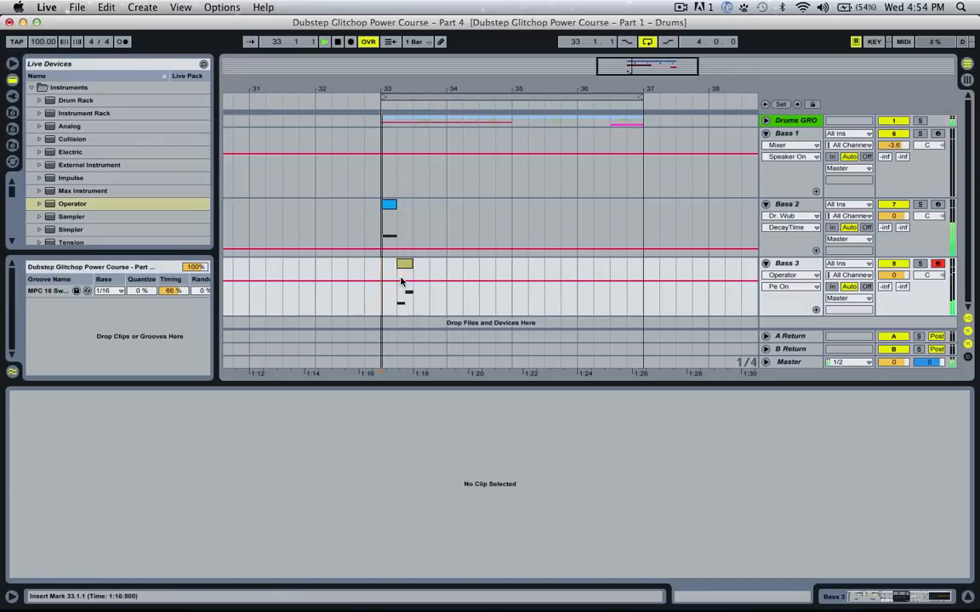
- Create a two-beat MIDI clip on Bass 1 at 33.3.1 and fill its whole length with a D3 note
{"action": "left_click_drag", "start_coordinate": [411, 180], "coordinate": [440, 186]}
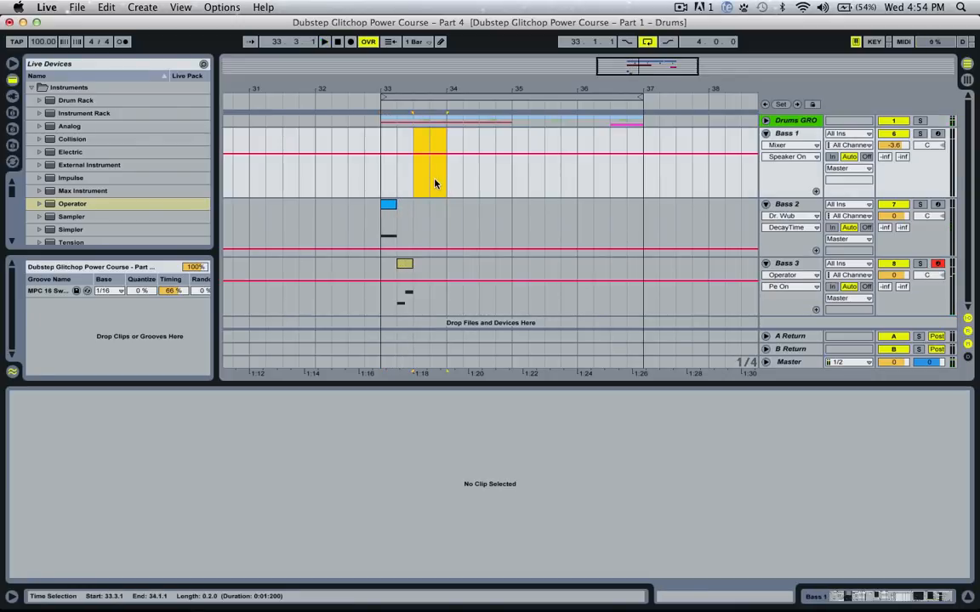
{"action": "key", "text": "super+shift+m"}
{"action": "left_click", "coordinate": [291, 514]}
{"action": "scroll", "coordinate": [291, 514], "scroll_direction": "down", "scroll_amount": 2}
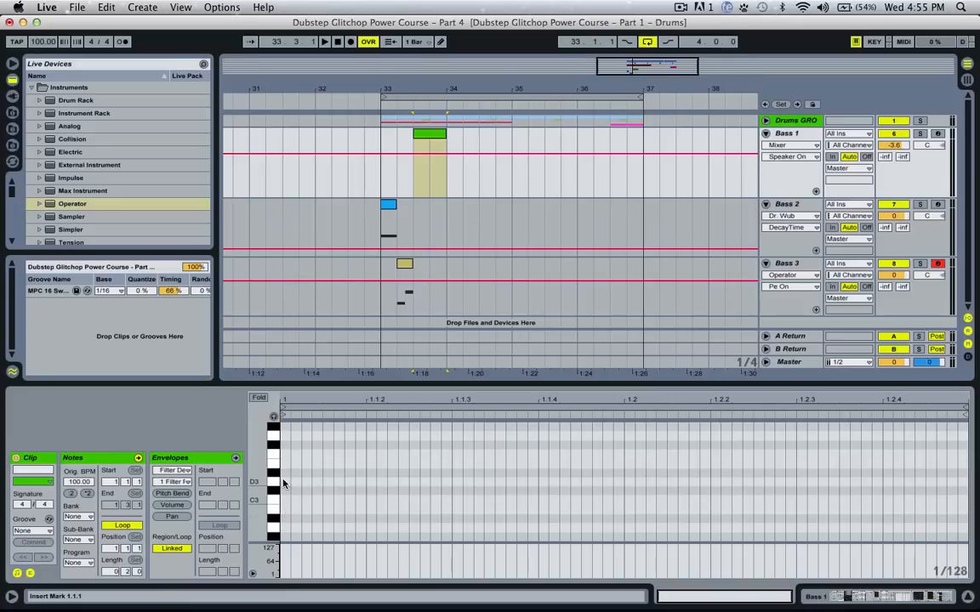
{"action": "double_click", "coordinate": [283, 481]}
{"action": "left_click_drag", "start_coordinate": [287, 481], "coordinate": [874, 478]}
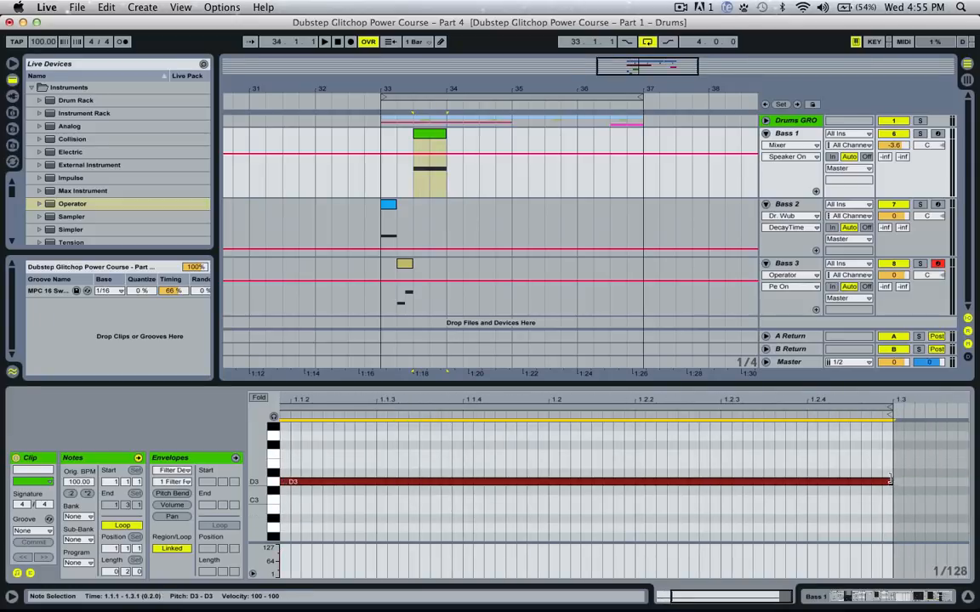
- Lower the Bass 1 clip's note three octaves to D0 and play the clip
{"action": "key", "text": "shift+Down"}
{"action": "key", "text": "shift+Down"}
{"action": "key", "text": "space"}
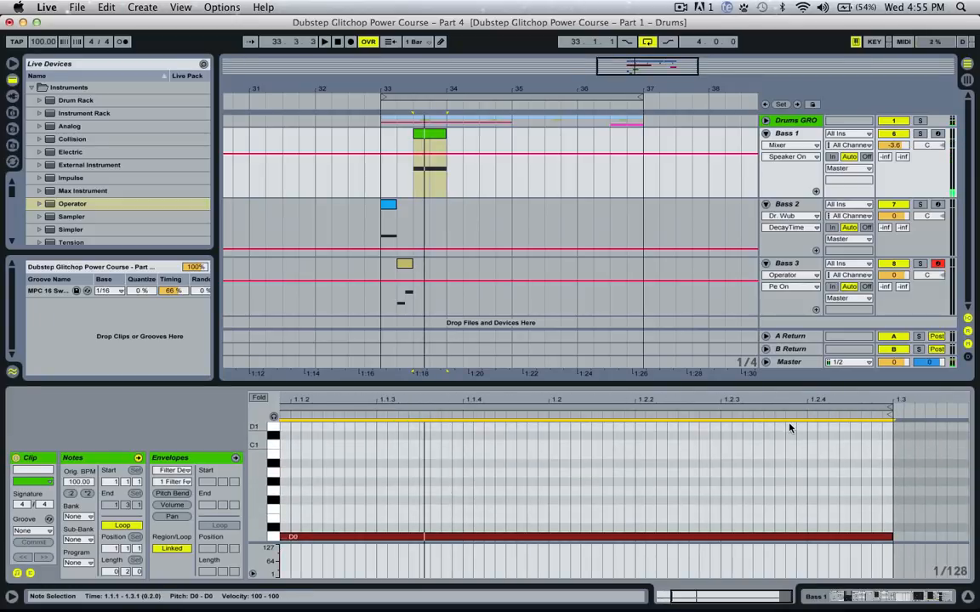
- Show the Bass 1 device chain and display the Audio Effect Rack's first macro as the track's automation lane
{"action": "left_click", "coordinate": [783, 146]}
{"action": "left_click", "coordinate": [796, 207]}
{"action": "left_click", "coordinate": [780, 146]}
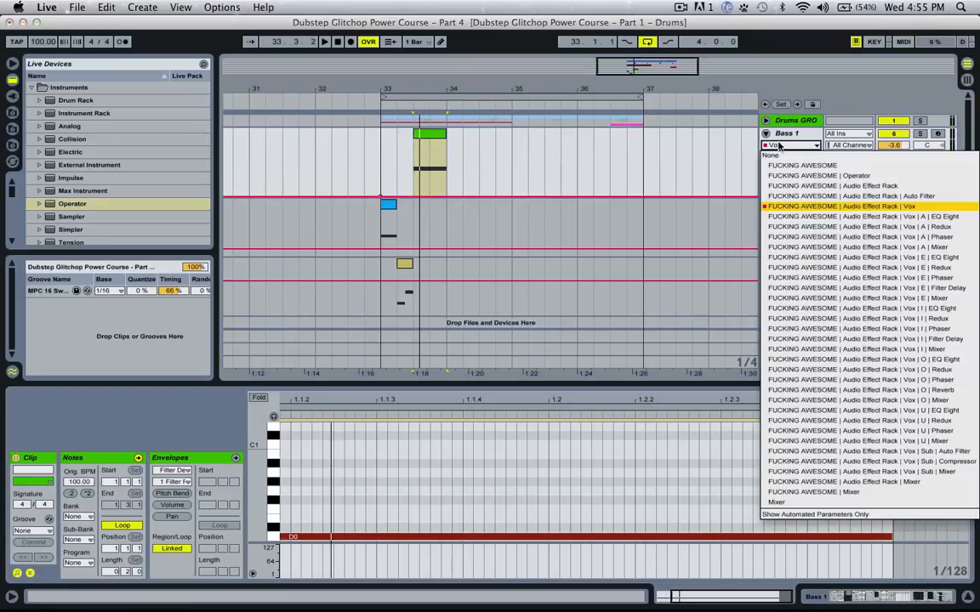
{"action": "left_click", "coordinate": [777, 142]}
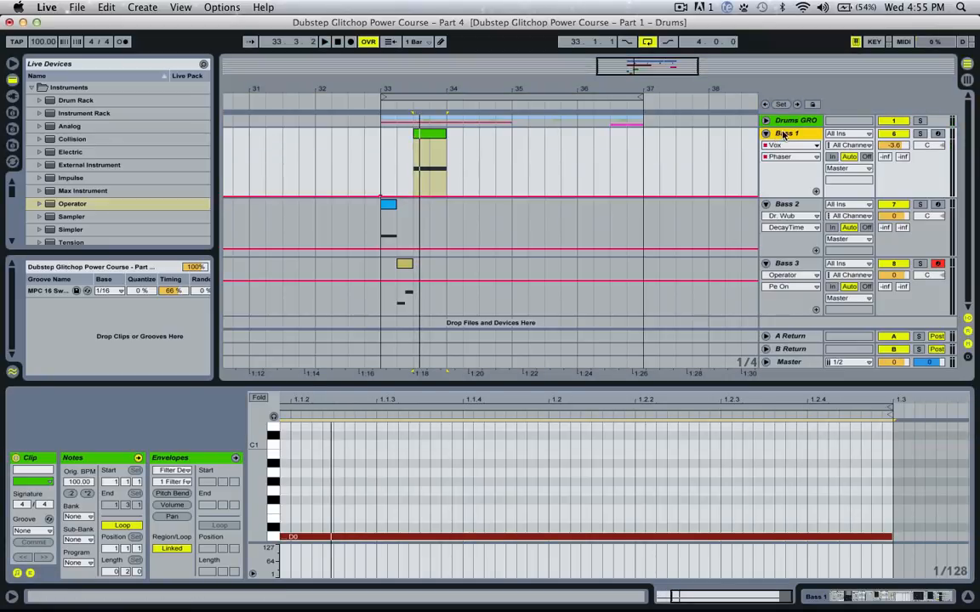
{"action": "double_click", "coordinate": [784, 136]}
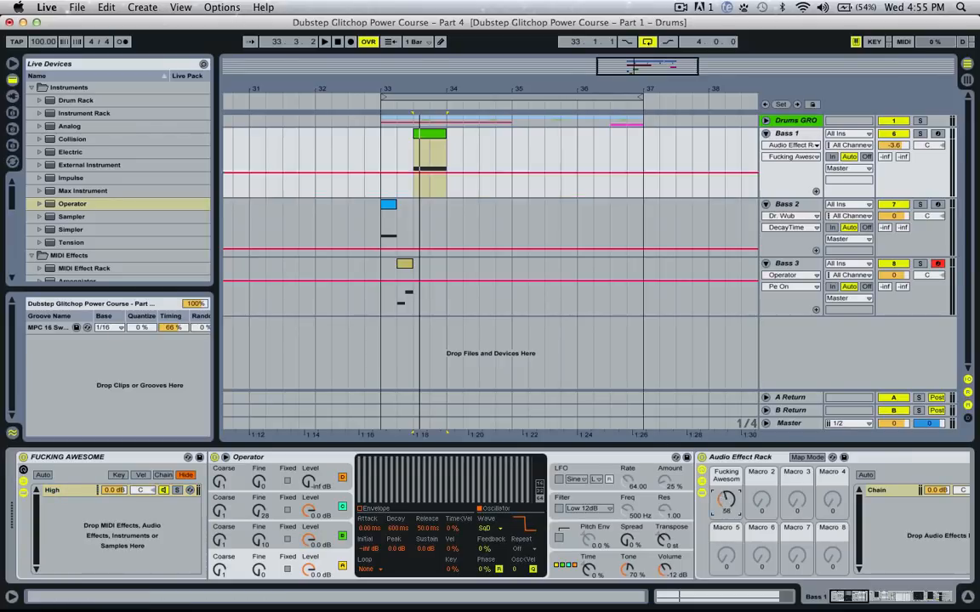
- Ramp the Bass 1 macro automation from its minimum at 33.3.1 up to 127 near bar 34 and play it back
{"action": "left_click", "coordinate": [414, 197]}
{"action": "left_click_drag", "start_coordinate": [426, 200], "coordinate": [437, 140]}
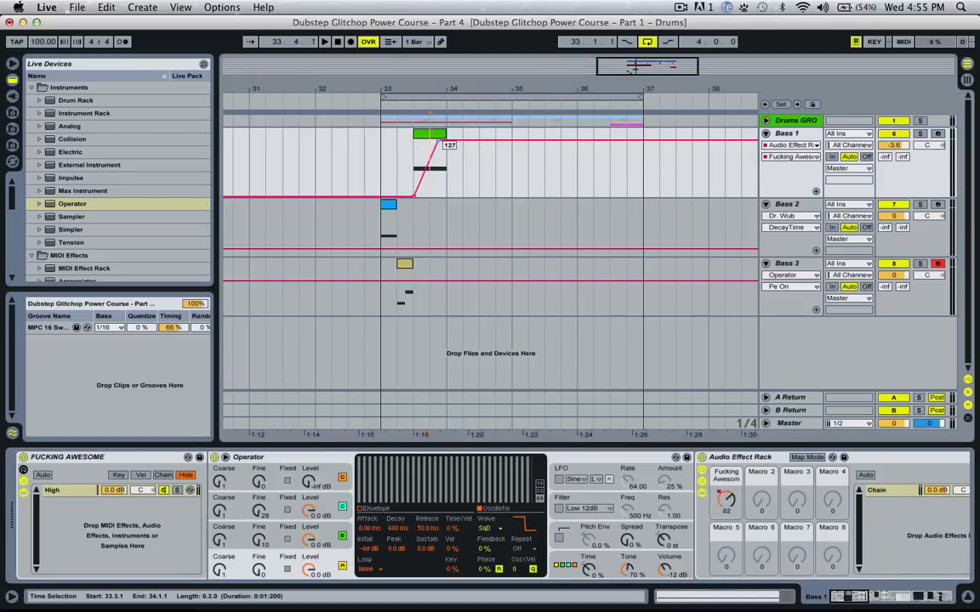
{"action": "left_click", "coordinate": [412, 159]}
{"action": "key", "text": "space"}
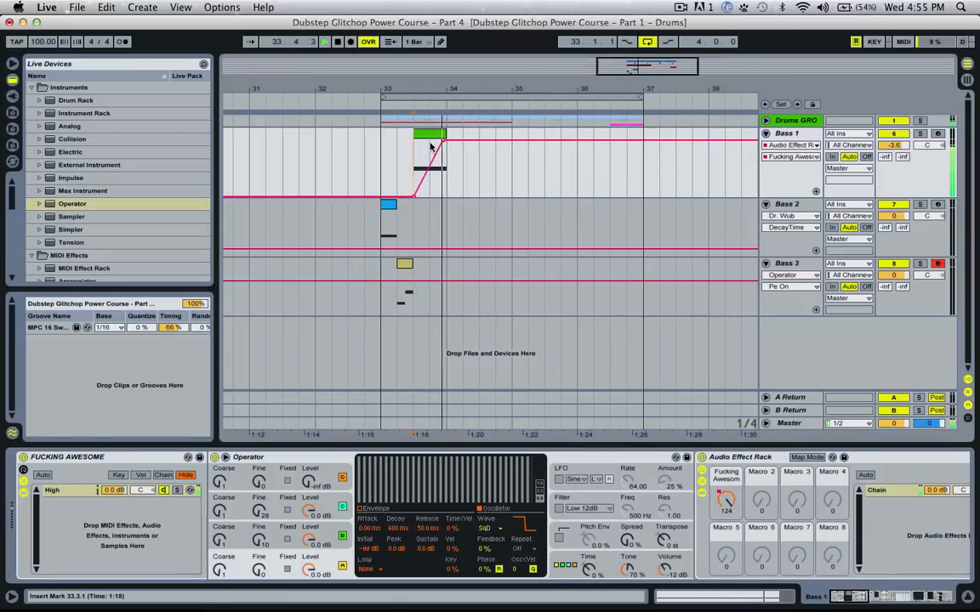
{"action": "key", "text": "space"}
- Draw stepped eighth-note macro automation across the Bass 1 clip at about 64, 119, near zero and 85 while playing
{"action": "left_click_drag", "start_coordinate": [655, 65], "coordinate": [462, 64]}
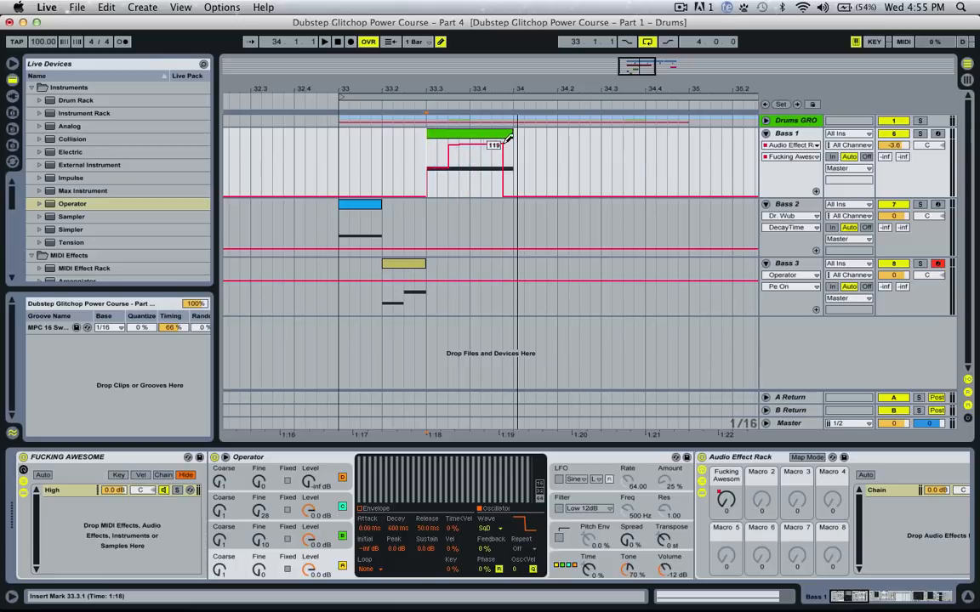
{"action": "key", "text": "space"}
{"action": "mouse_move", "coordinate": [508, 139]}
{"action": "left_mouse_down"}
{"action": "mouse_move", "coordinate": [498, 158]}
{"action": "mouse_move", "coordinate": [507, 188]}
{"action": "mouse_move", "coordinate": [518, 178]}
{"action": "mouse_move", "coordinate": [466, 188]}
{"action": "mouse_move", "coordinate": [525, 182]}
{"action": "mouse_move", "coordinate": [510, 114]}
{"action": "mouse_move", "coordinate": [523, 114]}
{"action": "left_mouse_up"}
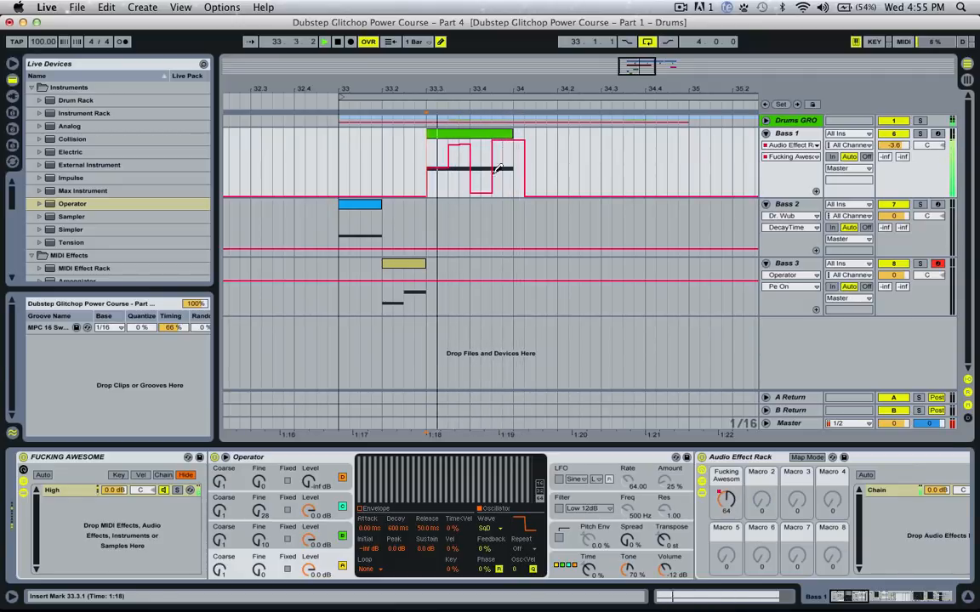
{"action": "mouse_move", "coordinate": [498, 169]}
{"action": "left_mouse_down"}
{"action": "mouse_move", "coordinate": [515, 157]}
{"action": "mouse_move", "coordinate": [510, 176]}
{"action": "mouse_move", "coordinate": [515, 161]}
{"action": "mouse_move", "coordinate": [505, 154]}
{"action": "mouse_move", "coordinate": [513, 154]}
{"action": "left_mouse_up"}
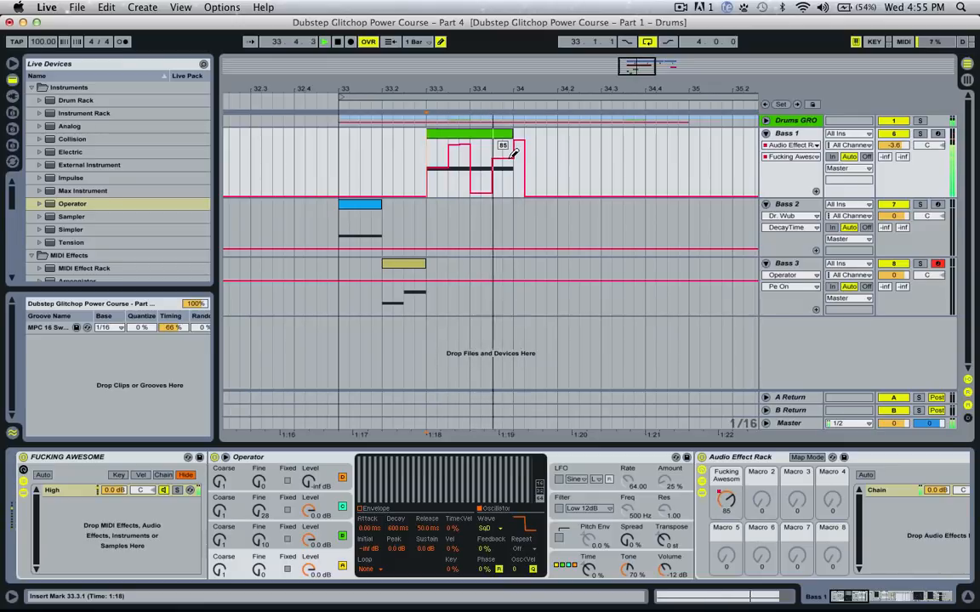
- Turn off draw mode, shorten the Bass 1 clip's D0 note to end at 1.1.3, and play the clip
{"action": "double_click", "coordinate": [451, 131]}
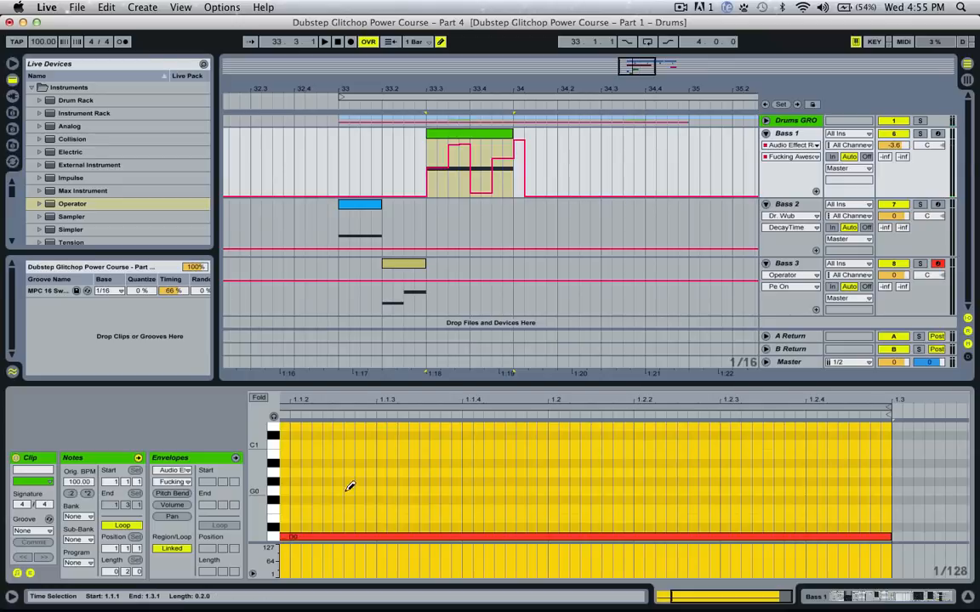
{"action": "key", "text": "space"}
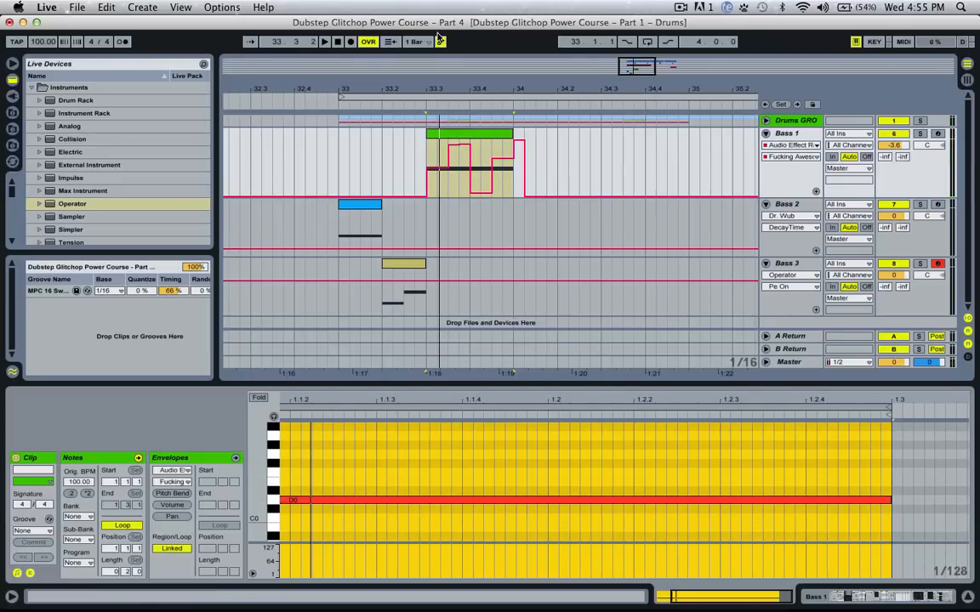
{"action": "left_click_drag", "start_coordinate": [890, 502], "coordinate": [372, 524]}
{"action": "key", "text": "space"}
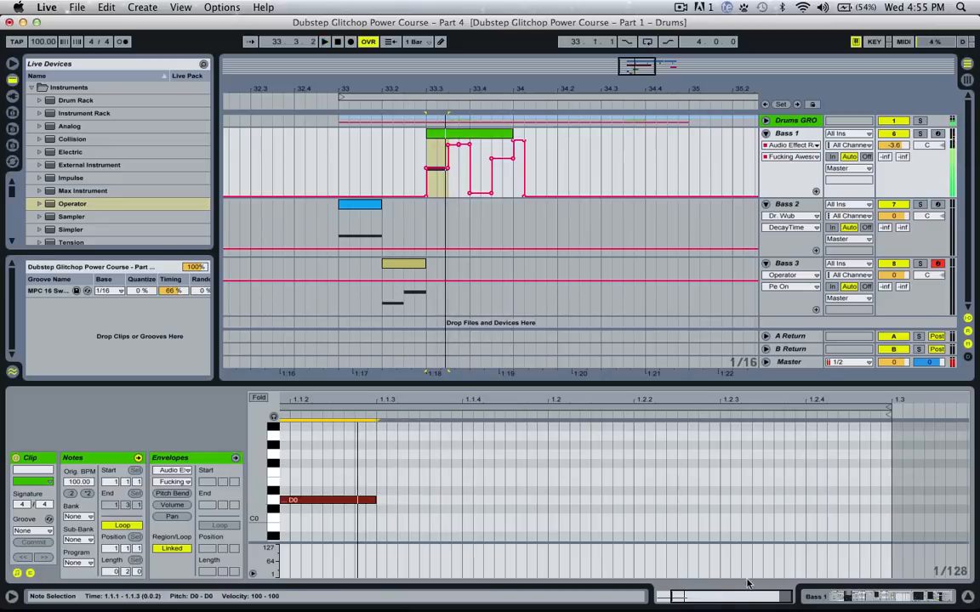
- Build a descending F0, E0, D0 line in the Bass 1 clip, extend the last D0 to 1.3, and play from bar 33
{"action": "key", "text": "space"}
{"action": "left_click_drag", "start_coordinate": [308, 502], "coordinate": [634, 502]}
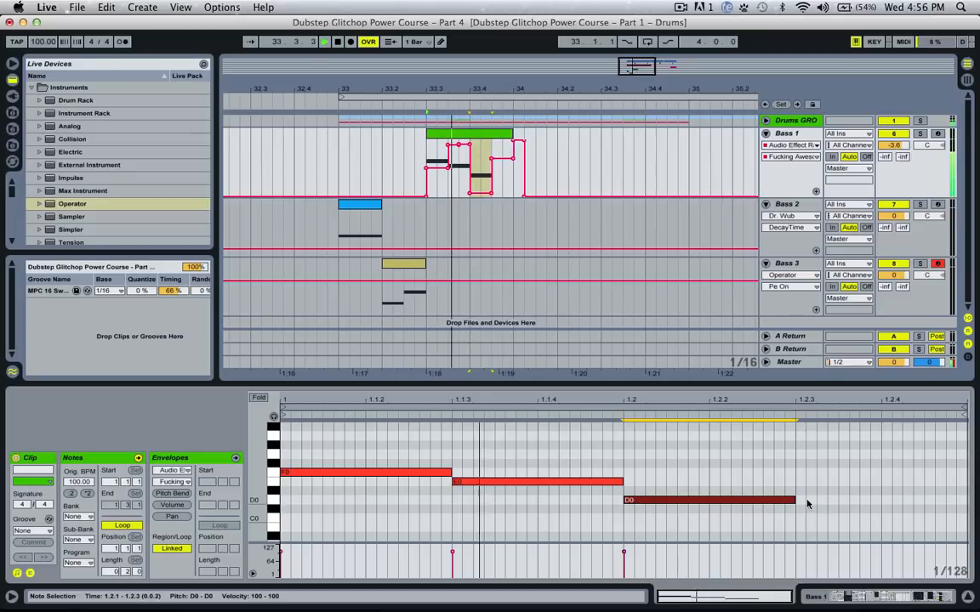
{"action": "left_click_drag", "start_coordinate": [793, 502], "coordinate": [968, 501]}
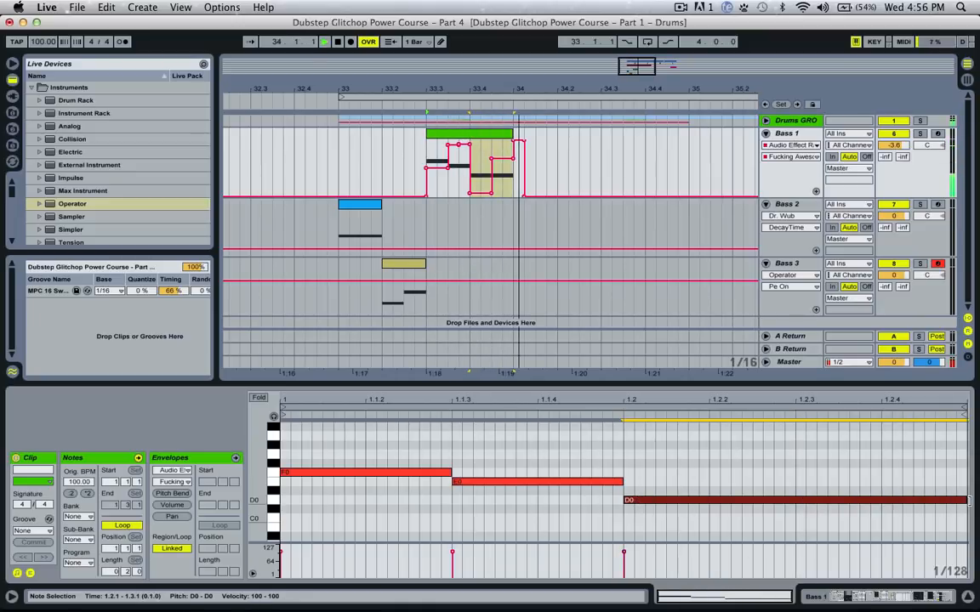
{"action": "left_click", "coordinate": [335, 166]}
{"action": "key", "text": "space"}
{"action": "key", "text": "space"}
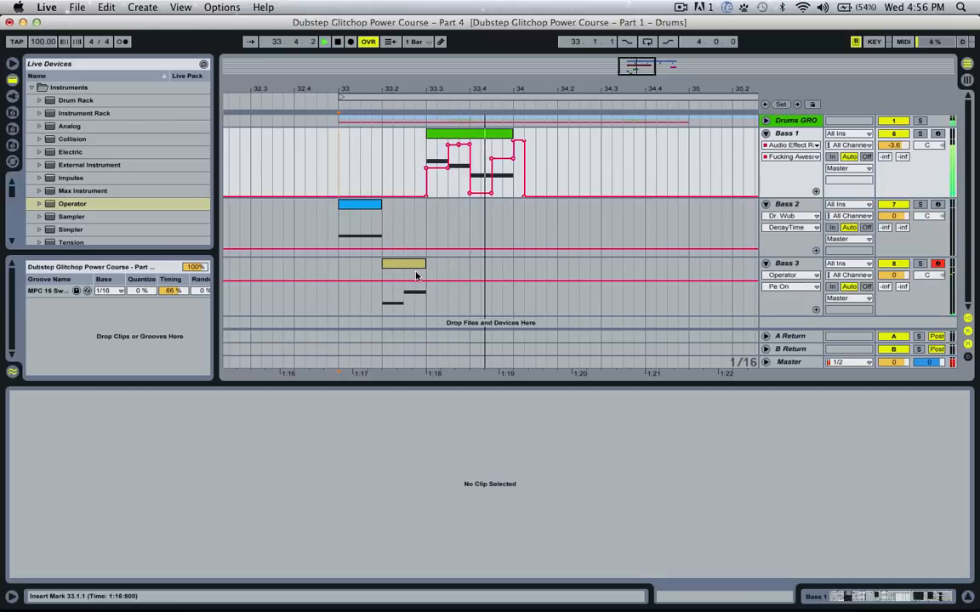
- Solo Bass 3, play it from 33.2.1, and bring its Operator and EQ Eight devices into view
{"action": "key", "text": "space"}
{"action": "left_click", "coordinate": [921, 264]}
{"action": "key", "text": "space"}
{"action": "left_click", "coordinate": [384, 293]}
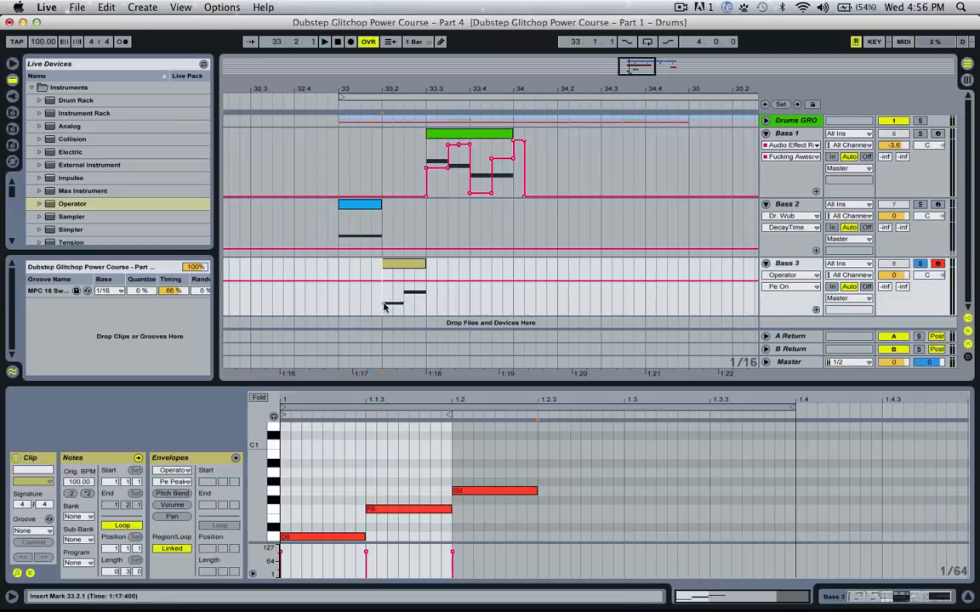
{"action": "left_click", "coordinate": [803, 263]}
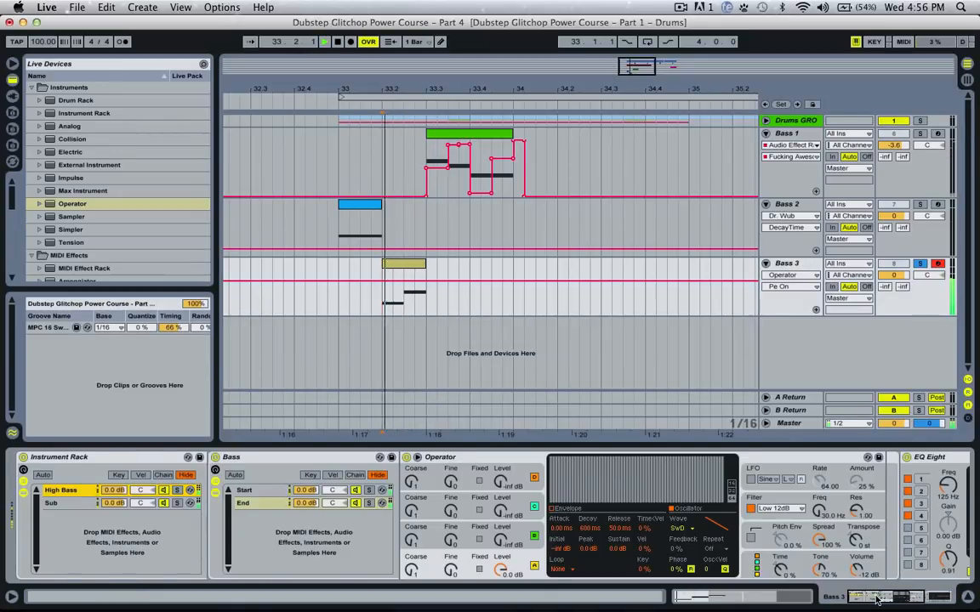
{"action": "key", "text": "space"}
{"action": "scroll", "coordinate": [798, 506], "scroll_direction": "down", "scroll_amount": 5}
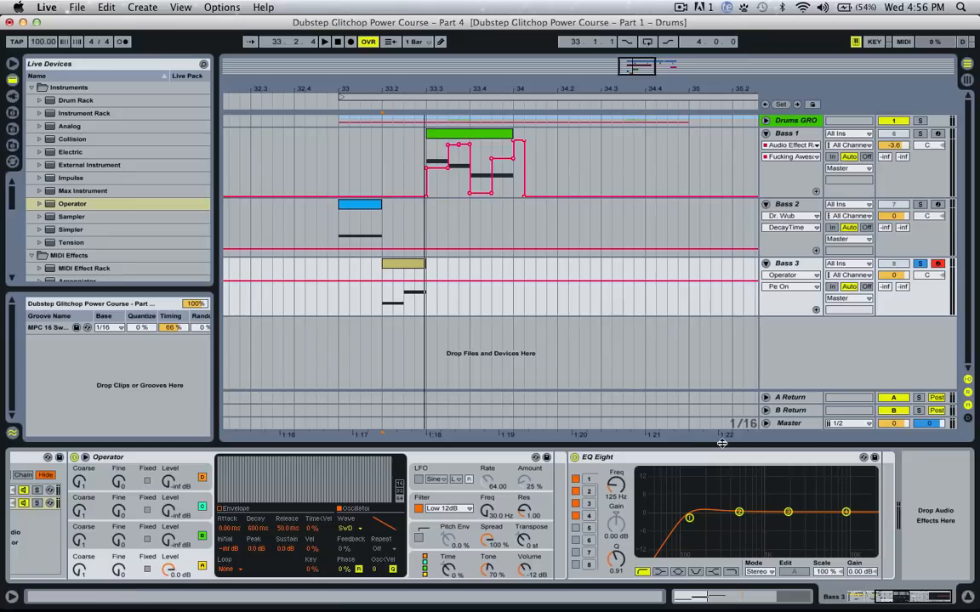
{"action": "scroll", "coordinate": [751, 519], "scroll_direction": "up", "scroll_amount": 5}
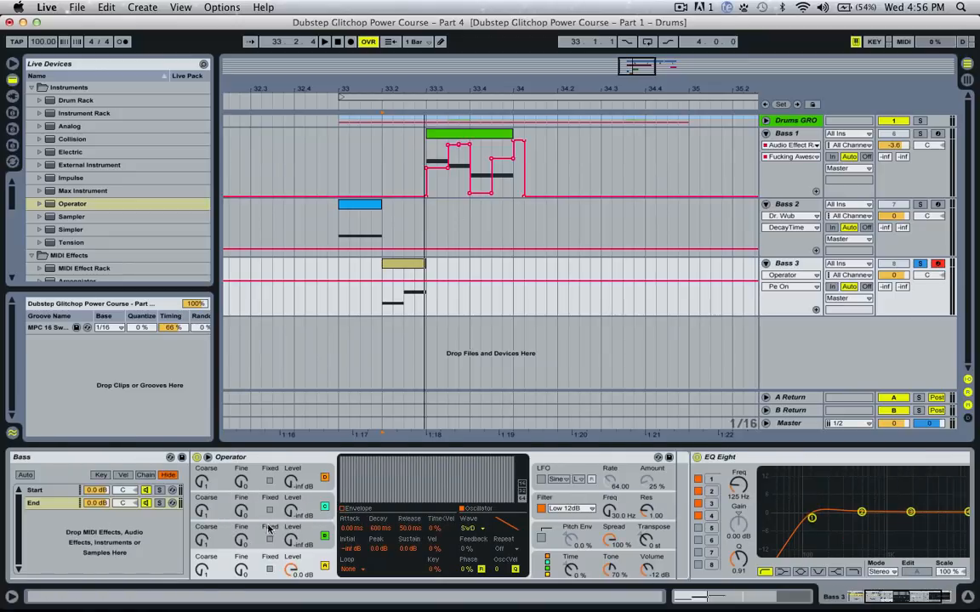
{"action": "scroll", "coordinate": [829, 516], "scroll_direction": "down", "scroll_amount": 2}
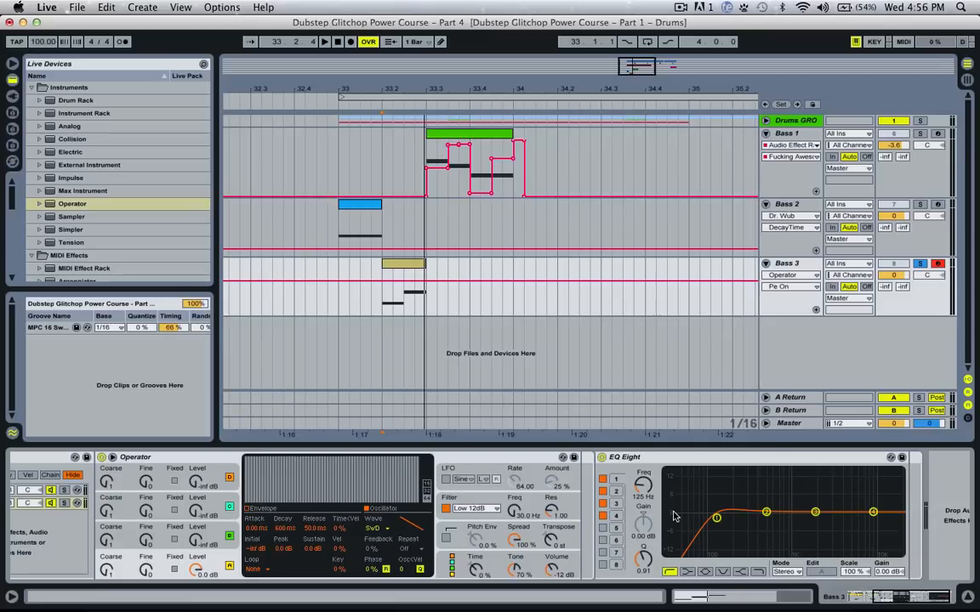
- Enable band 5 of Bass 3's EQ Eight, boost it 15 dB at about 6.87 kHz, and widen it to a Q of 0.14
{"action": "left_click", "coordinate": [605, 528]}
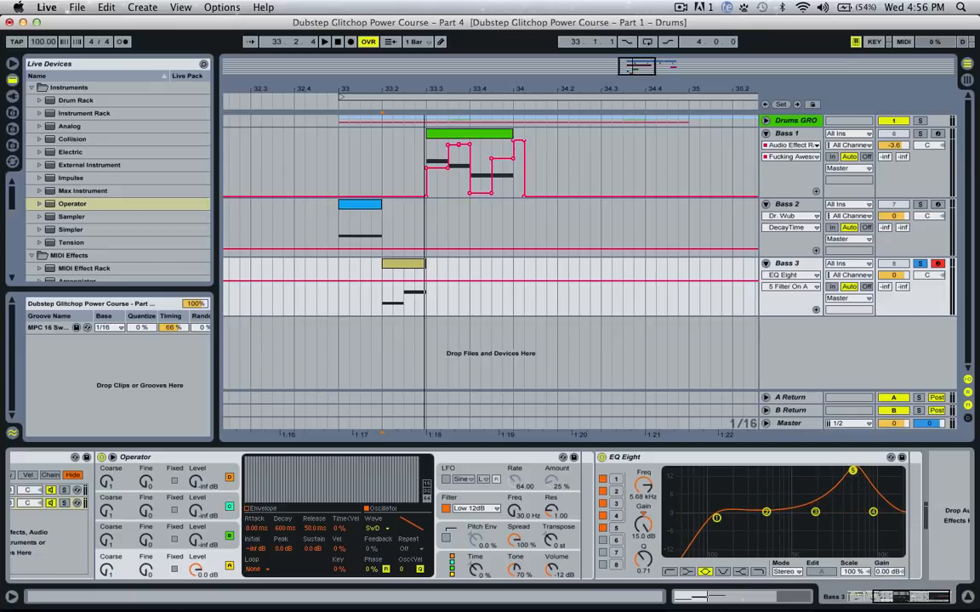
{"action": "key", "text": "space"}
{"action": "left_click_drag", "start_coordinate": [859, 476], "coordinate": [825, 486]}
{"action": "key", "text": "space"}
{"action": "key", "text": "space"}
{"action": "key", "text": "space"}
{"action": "key", "text": "space"}
{"action": "left_click_drag", "start_coordinate": [644, 558], "coordinate": [644, 582]}
{"action": "key", "text": "space"}
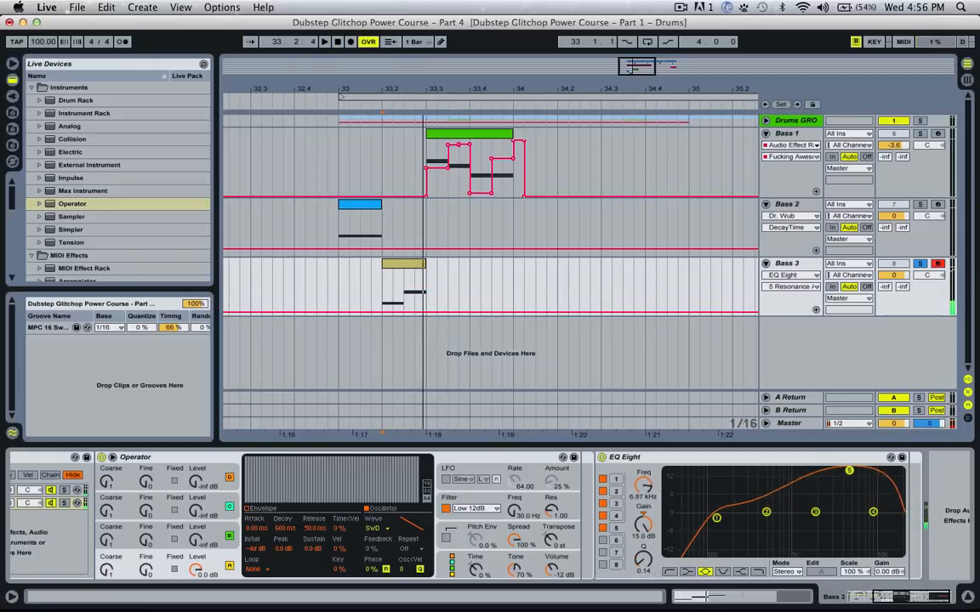
- Cut EQ Eight band 2 by 10.1 dB at 1.24 kHz, move band 5 to 5.79 kHz, and unsolo Bass 3
{"action": "key", "text": "space"}
{"action": "left_click_drag", "start_coordinate": [849, 470], "coordinate": [871, 470]}
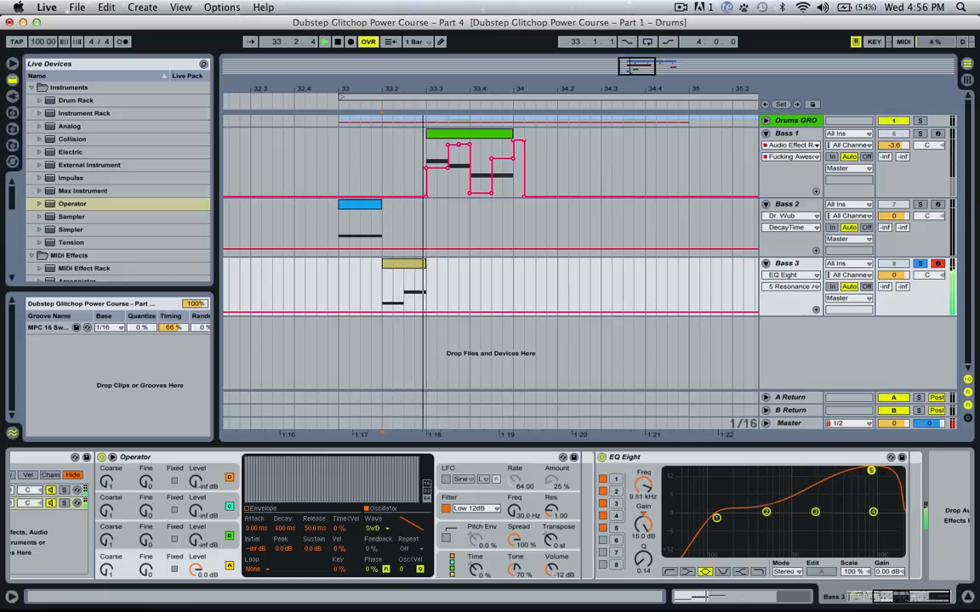
{"action": "left_click_drag", "start_coordinate": [767, 511], "coordinate": [797, 539]}
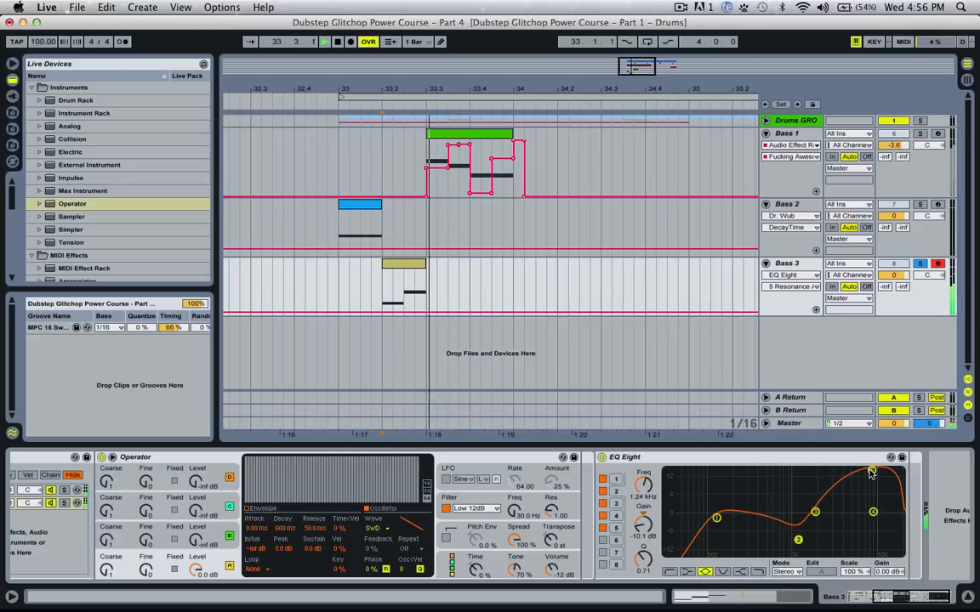
{"action": "left_click_drag", "start_coordinate": [870, 472], "coordinate": [853, 470]}
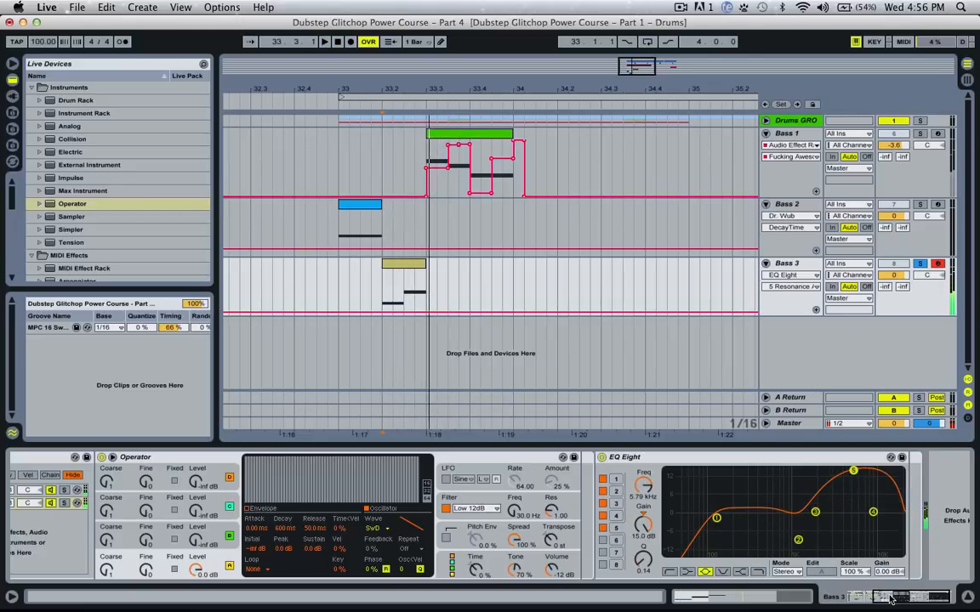
{"action": "left_click", "coordinate": [920, 264]}
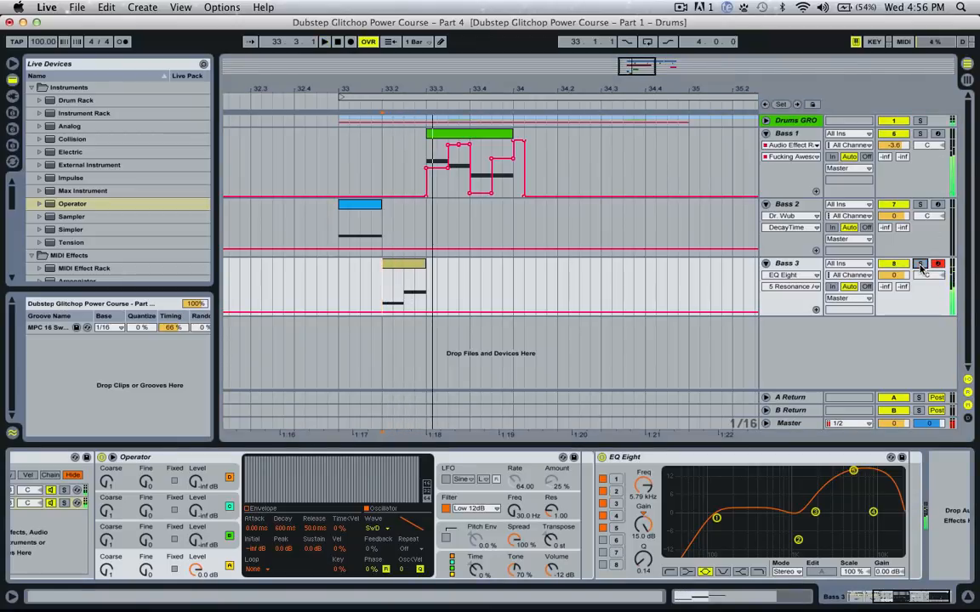
- With Bass 3 soloed, set the filter envelope of the End chain's Operator to 328 ms attack and 604 ms decay, and unsolo the track
{"action": "left_click", "coordinate": [919, 263]}
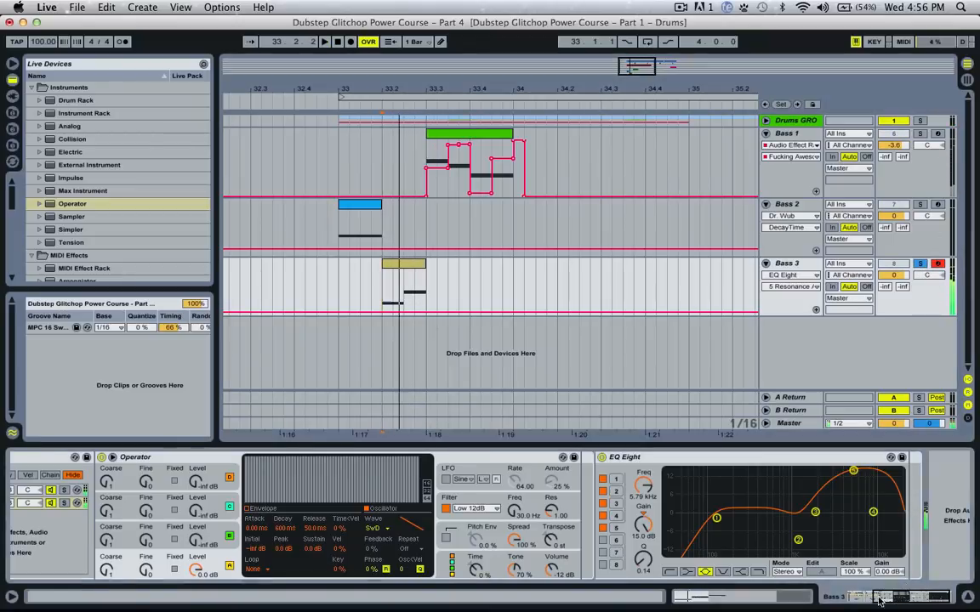
{"action": "left_click_drag", "start_coordinate": [880, 601], "coordinate": [666, 585]}
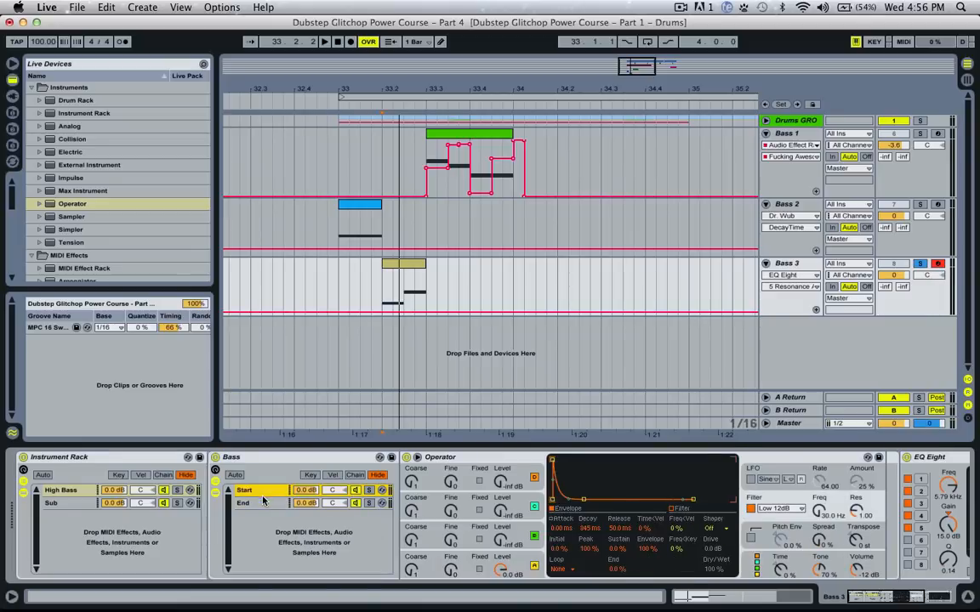
{"action": "left_click", "coordinate": [262, 503]}
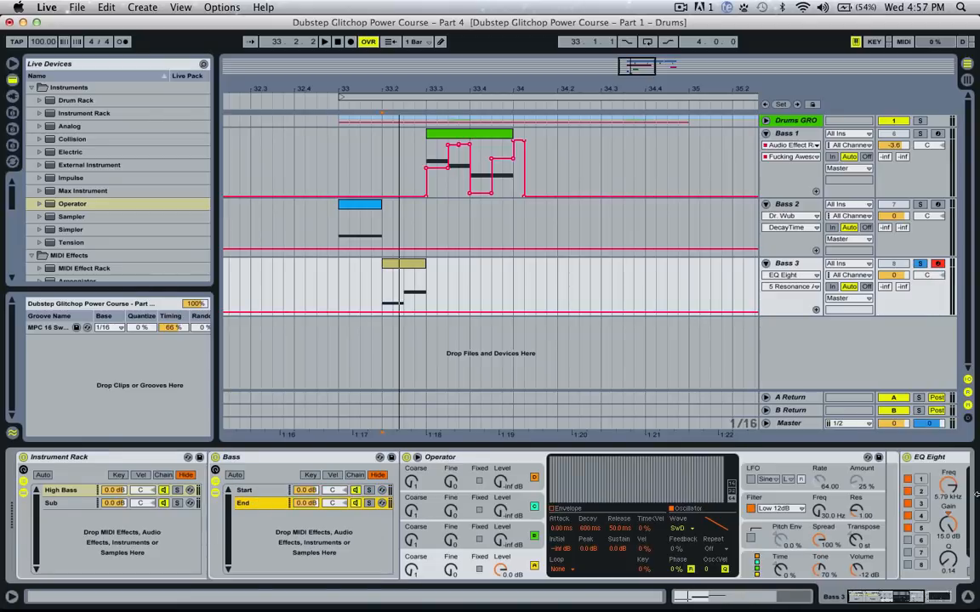
{"action": "left_click", "coordinate": [774, 508]}
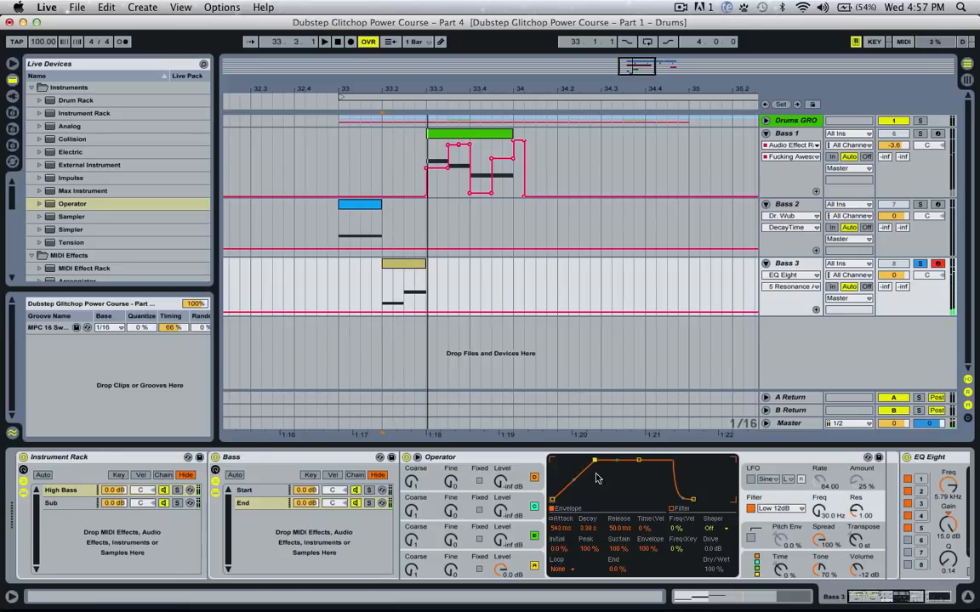
{"action": "mouse_move", "coordinate": [586, 531]}
{"action": "left_mouse_down"}
{"action": "mouse_move", "coordinate": [586, 517]}
{"action": "mouse_move", "coordinate": [565, 531]}
{"action": "left_mouse_up"}
{"action": "key", "text": "space"}
{"action": "key", "text": "space"}
{"action": "key", "text": "space"}
{"action": "left_click", "coordinate": [919, 264]}
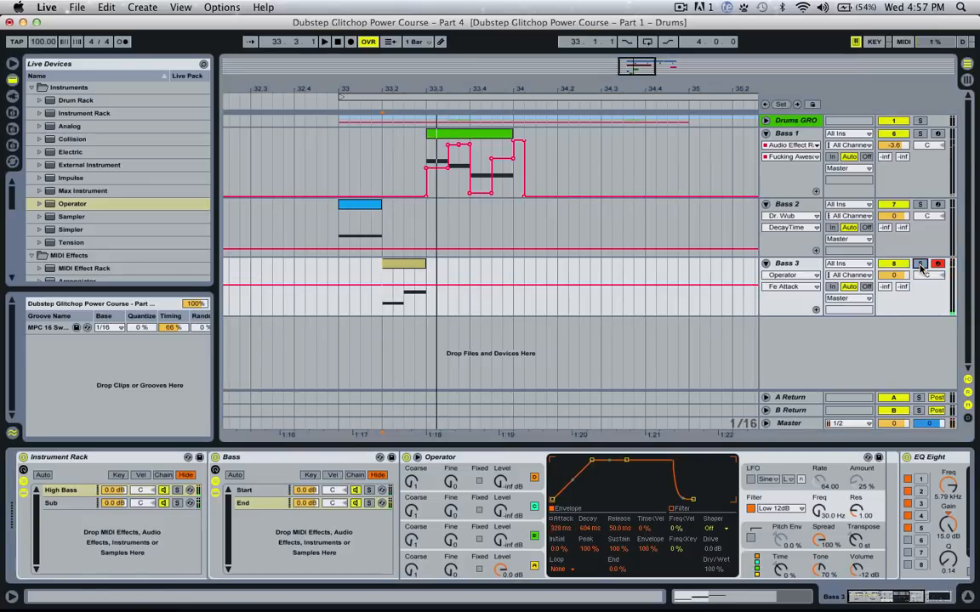
- Play the bassline with the drums from bar 33 several times to judge the reshaped Bass 3 sound
{"action": "left_click", "coordinate": [349, 274]}
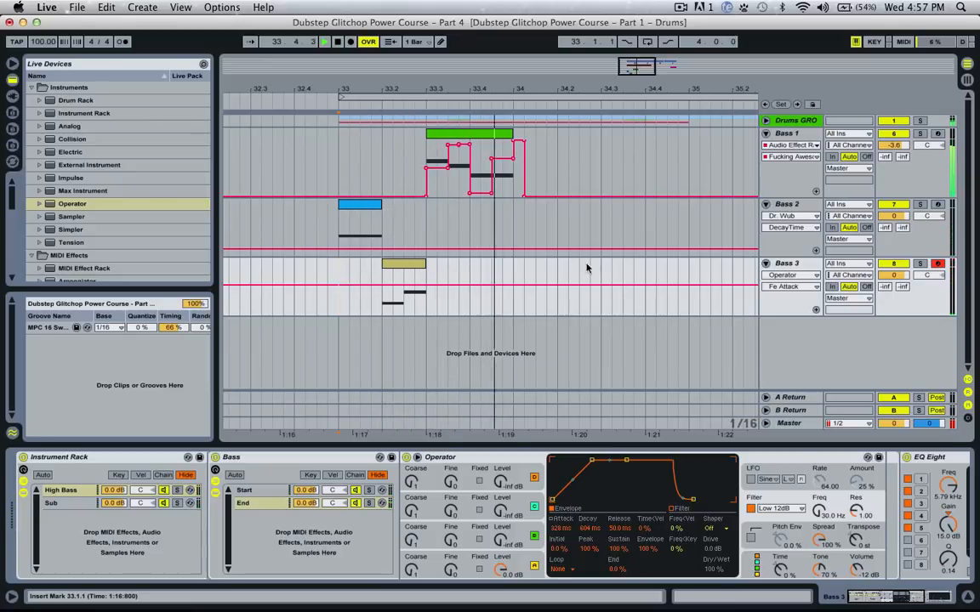
{"action": "key", "text": "space"}
{"action": "key", "text": "space"}
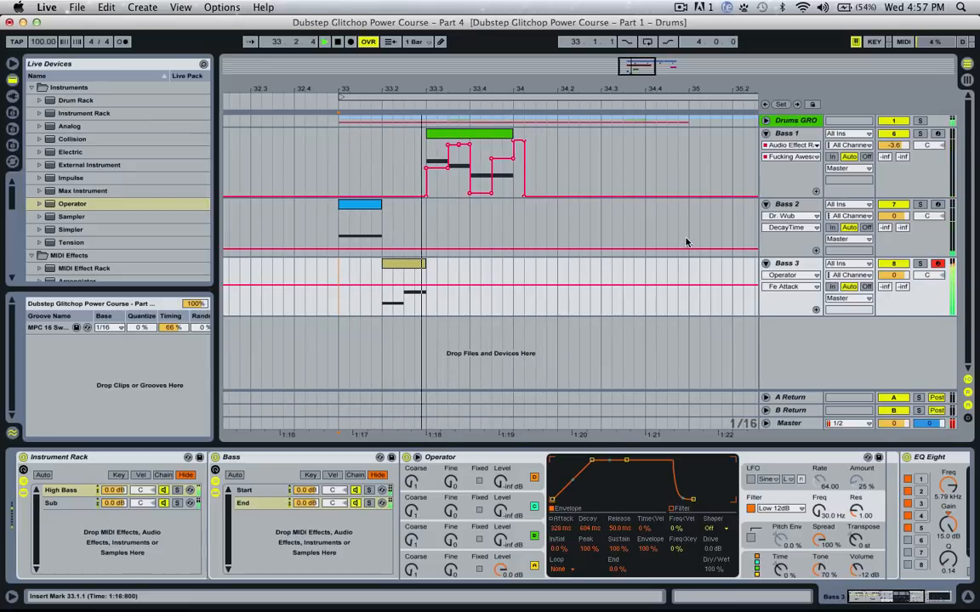
{"action": "key", "text": "space"}
{"action": "key", "text": "space"}
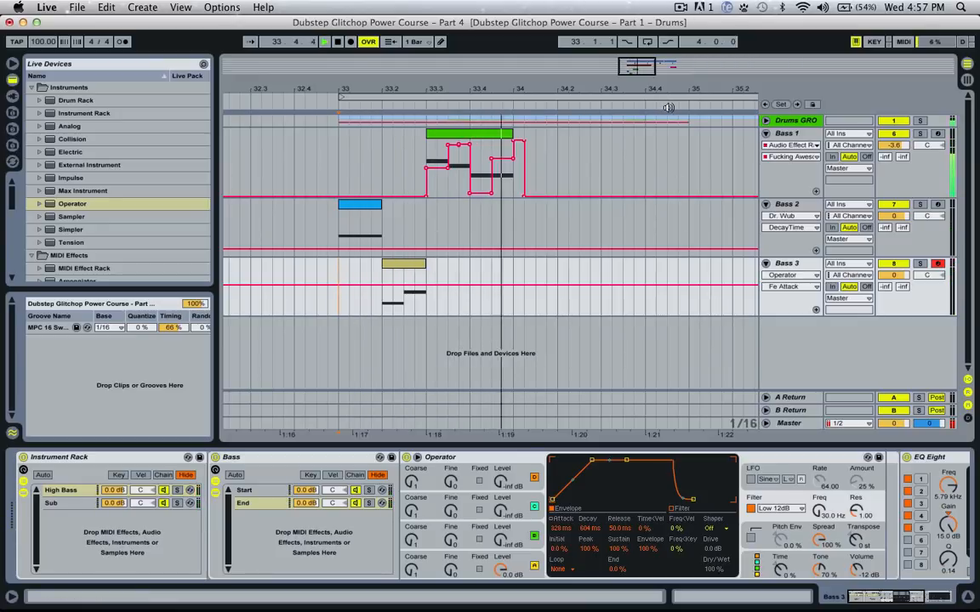
{"action": "key", "text": "space"}
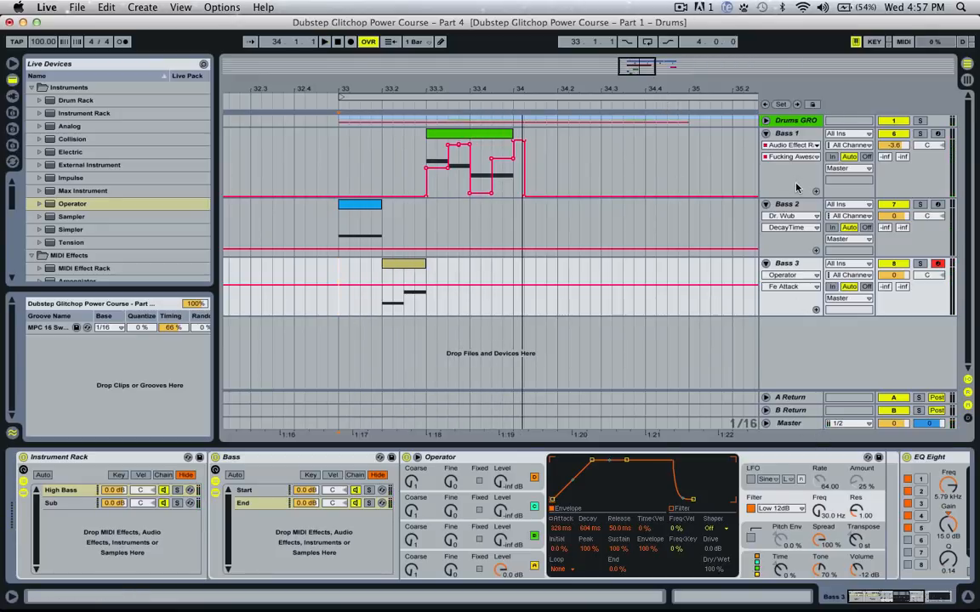
- Unfold the Master track and play from bar 33 to check its output level
{"action": "left_click", "coordinate": [788, 423]}
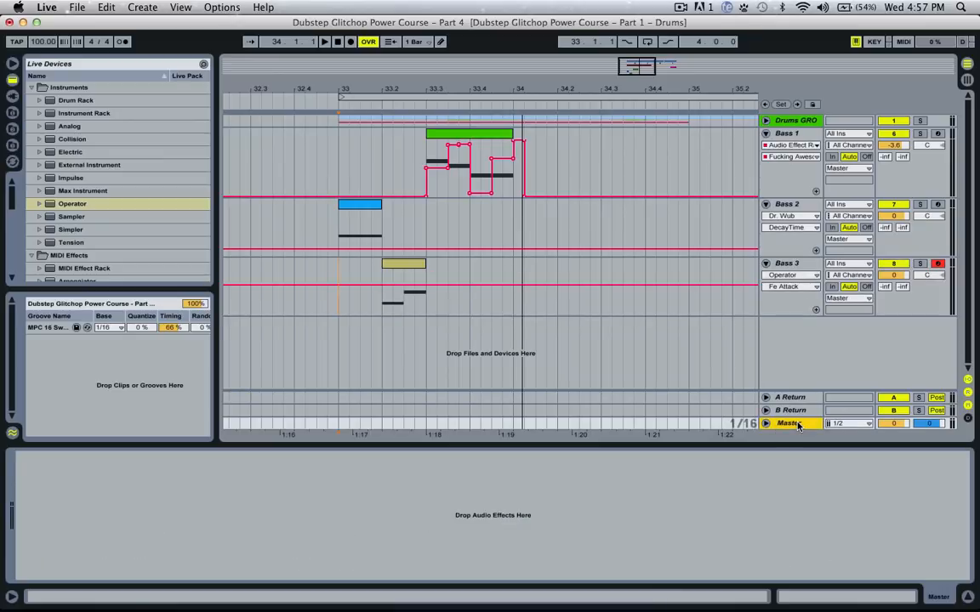
{"action": "left_click", "coordinate": [766, 423]}
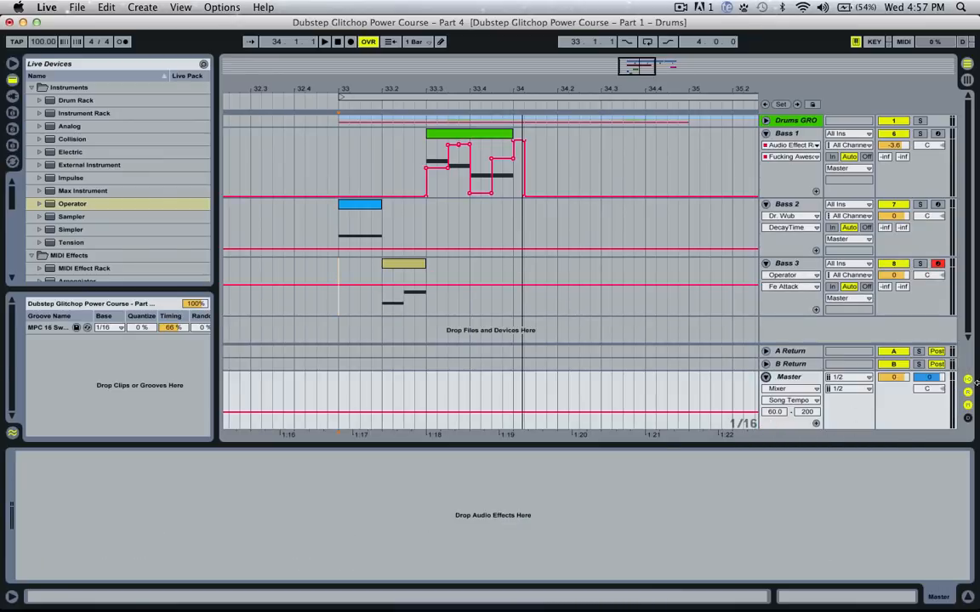
{"action": "key", "text": "space"}
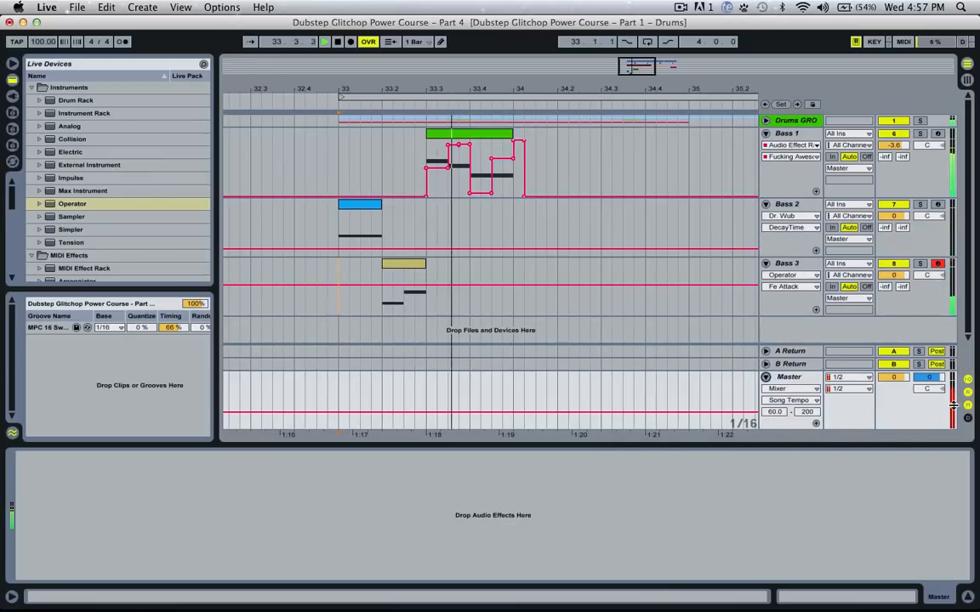
{"action": "left_click", "coordinate": [766, 377]}
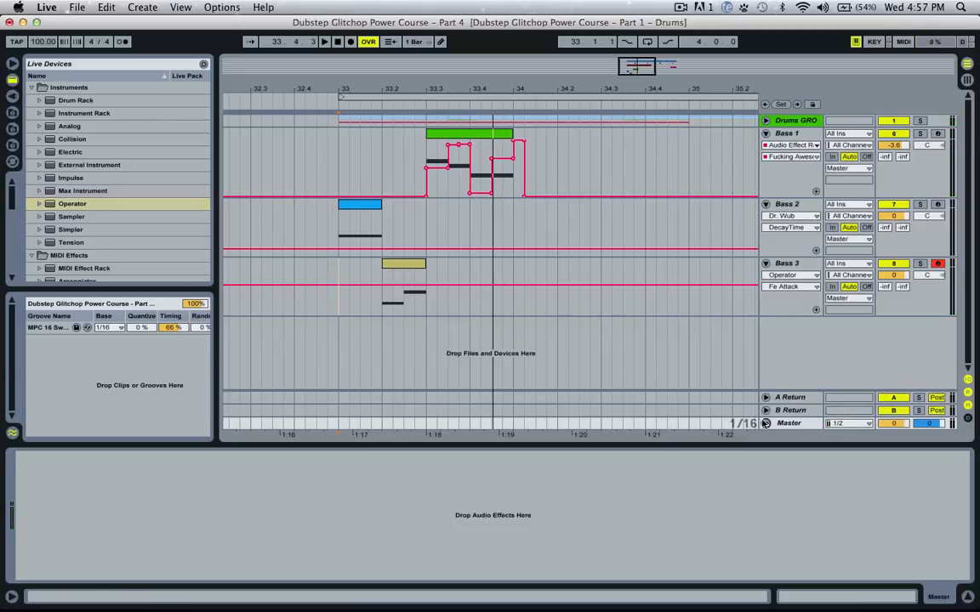
{"action": "left_click", "coordinate": [765, 423]}
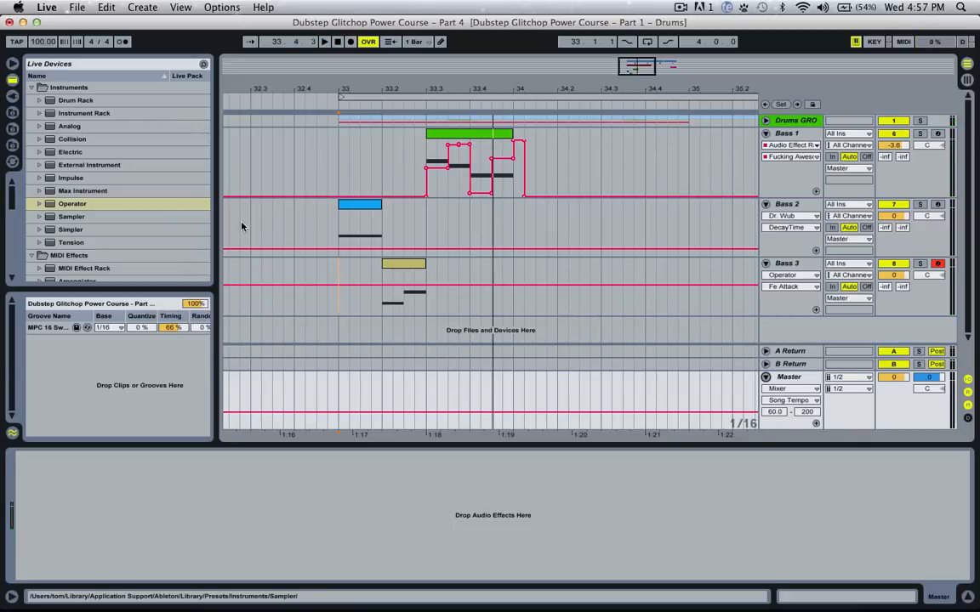
- Fold Bass 1, unfold the Drums group with its mixer controls, and lower the group's volume to -3 dB
{"action": "left_click", "coordinate": [900, 275]}
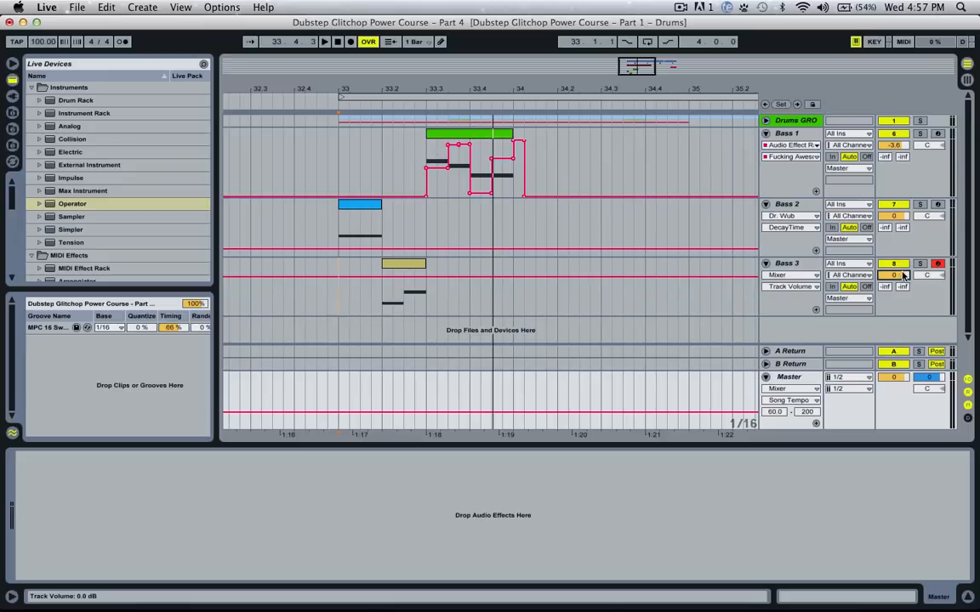
{"action": "left_click", "coordinate": [766, 133]}
{"action": "left_click", "coordinate": [765, 120]}
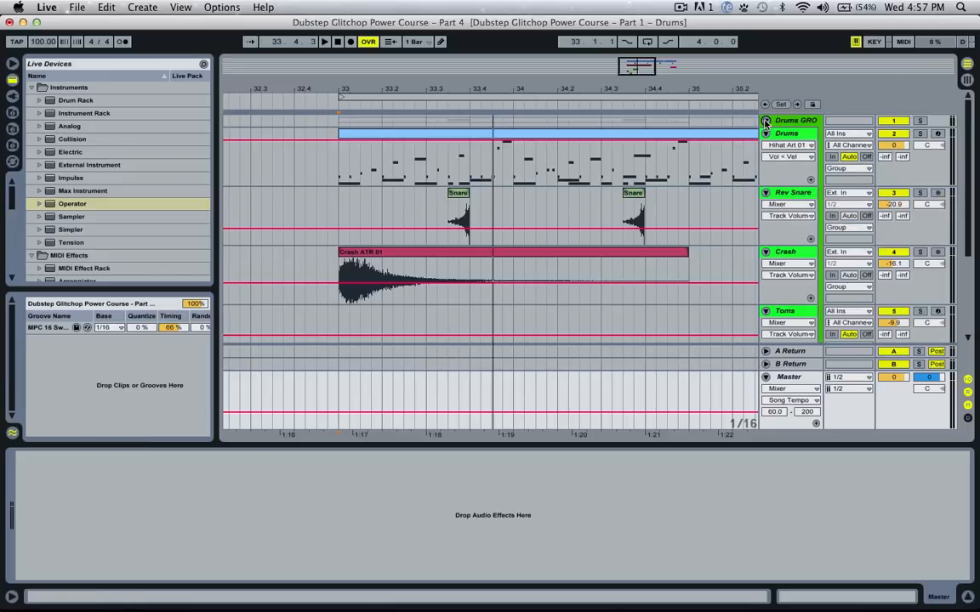
{"action": "key", "text": "space"}
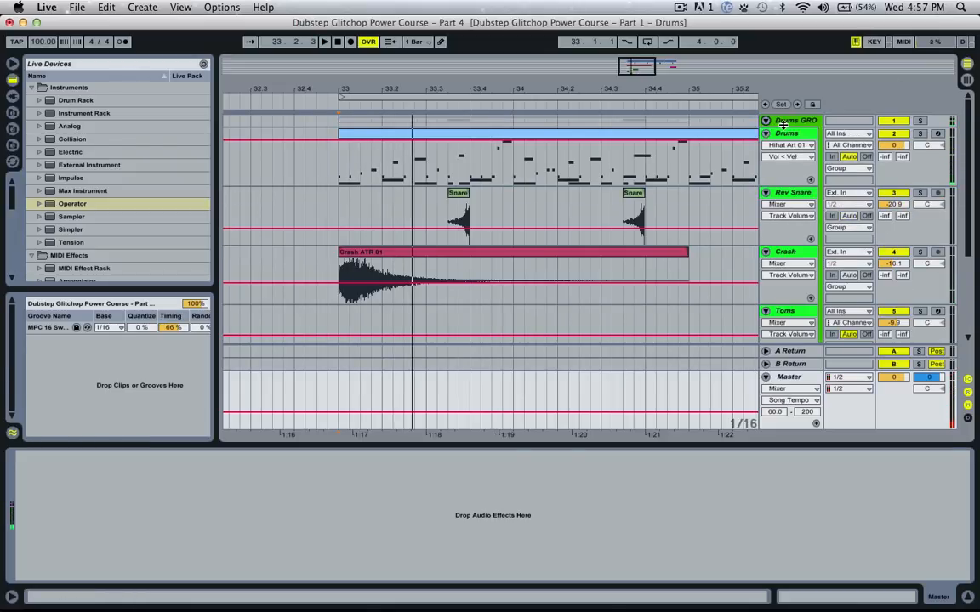
{"action": "left_click_drag", "start_coordinate": [782, 125], "coordinate": [786, 157]}
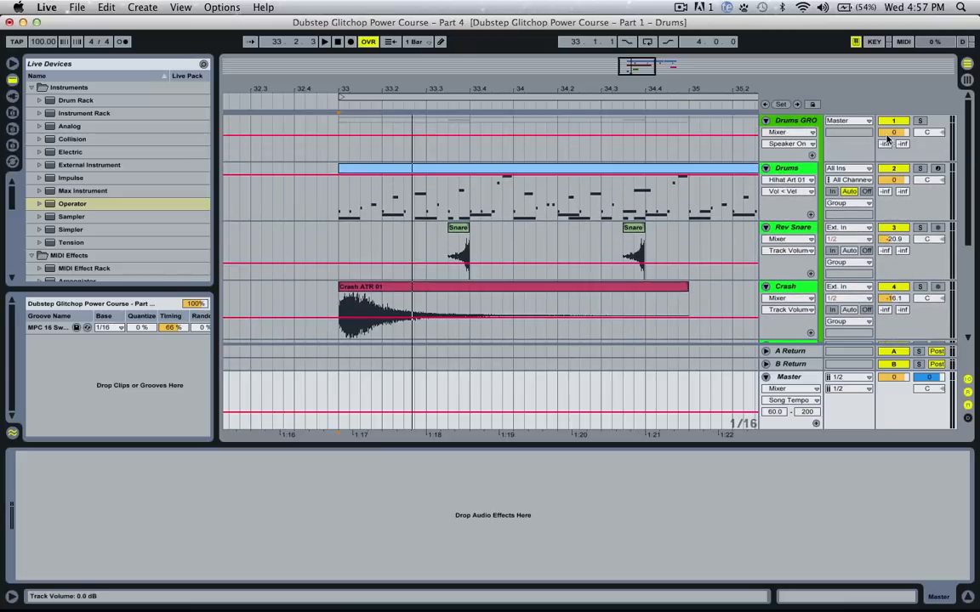
{"action": "left_click", "coordinate": [893, 134]}
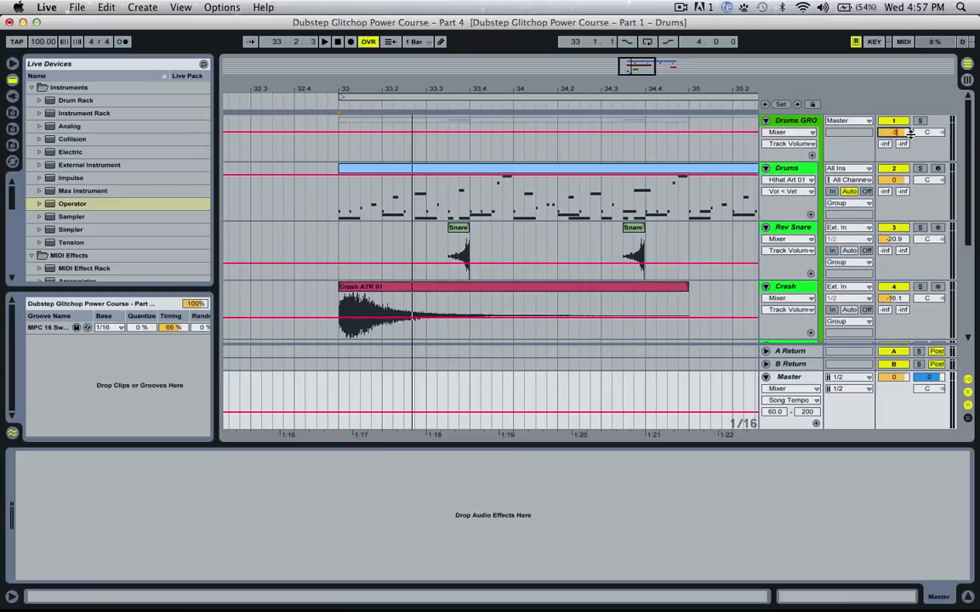
{"action": "left_click_drag", "start_coordinate": [910, 133], "coordinate": [911, 135]}
- During playback, set the track volumes to -8.7 dB on Bass 3, -2.0 dB on Bass 2 and -6.4 dB on Bass 1
{"action": "scroll", "coordinate": [932, 221], "scroll_direction": "down", "scroll_amount": 1}
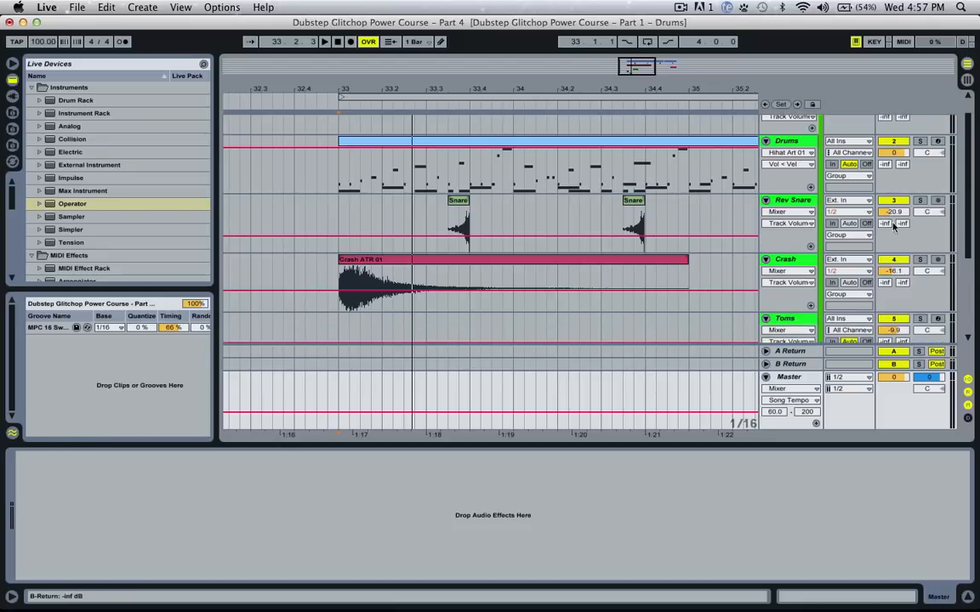
{"action": "left_click_drag", "start_coordinate": [901, 214], "coordinate": [894, 223]}
{"action": "scroll", "coordinate": [897, 217], "scroll_direction": "down", "scroll_amount": 2}
{"action": "scroll", "coordinate": [902, 229], "scroll_direction": "down", "scroll_amount": 3}
{"action": "key", "text": "space"}
{"action": "scroll", "coordinate": [908, 241], "scroll_direction": "down", "scroll_amount": 2}
{"action": "left_click_drag", "start_coordinate": [893, 301], "coordinate": [893, 309]}
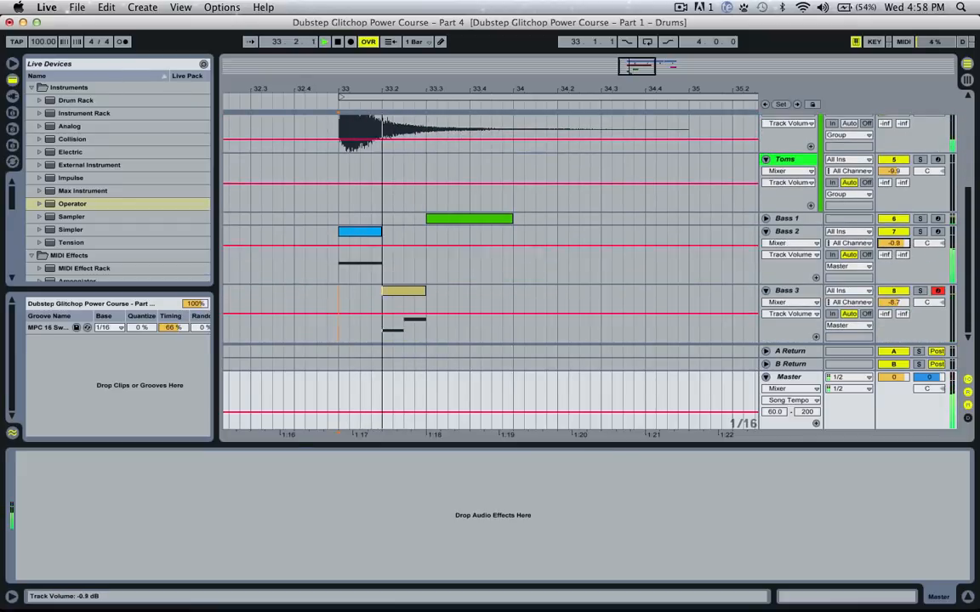
{"action": "left_click_drag", "start_coordinate": [893, 243], "coordinate": [893, 230]}
{"action": "left_click", "coordinate": [765, 218]}
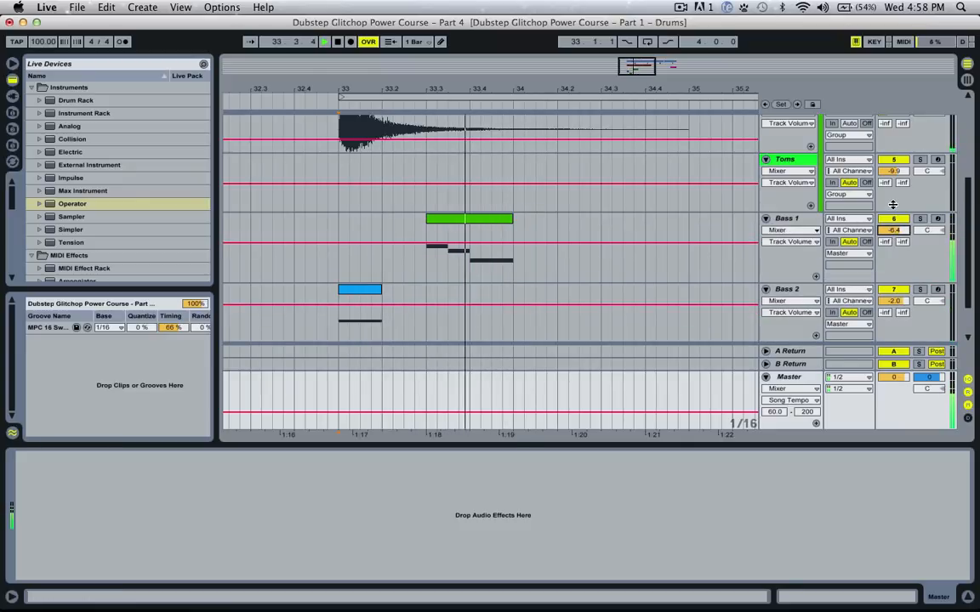
{"action": "key", "text": "XF86AudioLowerVolume"}
- Solo Bass 3, play it from 33.2.1, and bring the end of its device chain into view
{"action": "scroll", "coordinate": [857, 263], "scroll_direction": "down", "scroll_amount": 2}
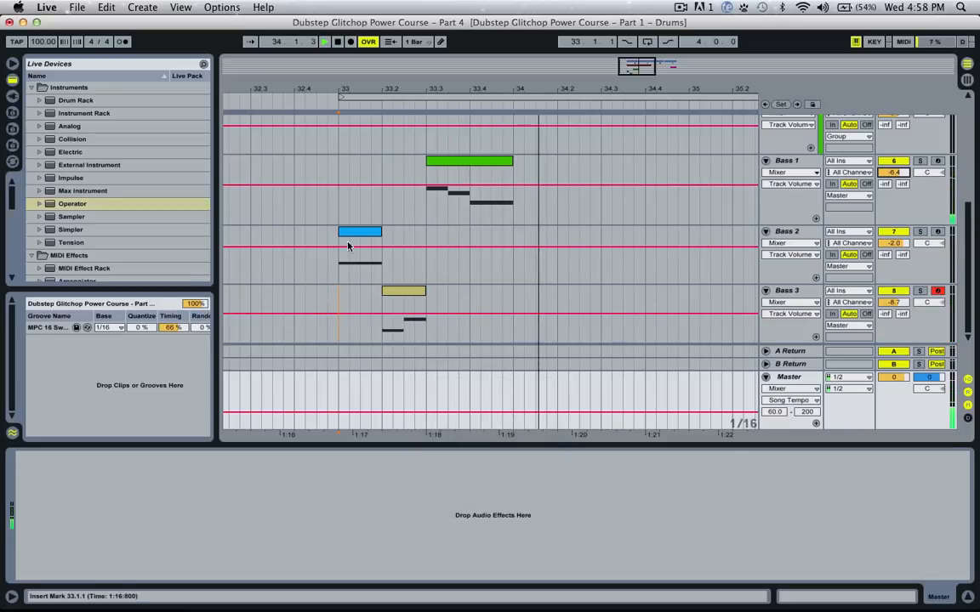
{"action": "left_click", "coordinate": [383, 314]}
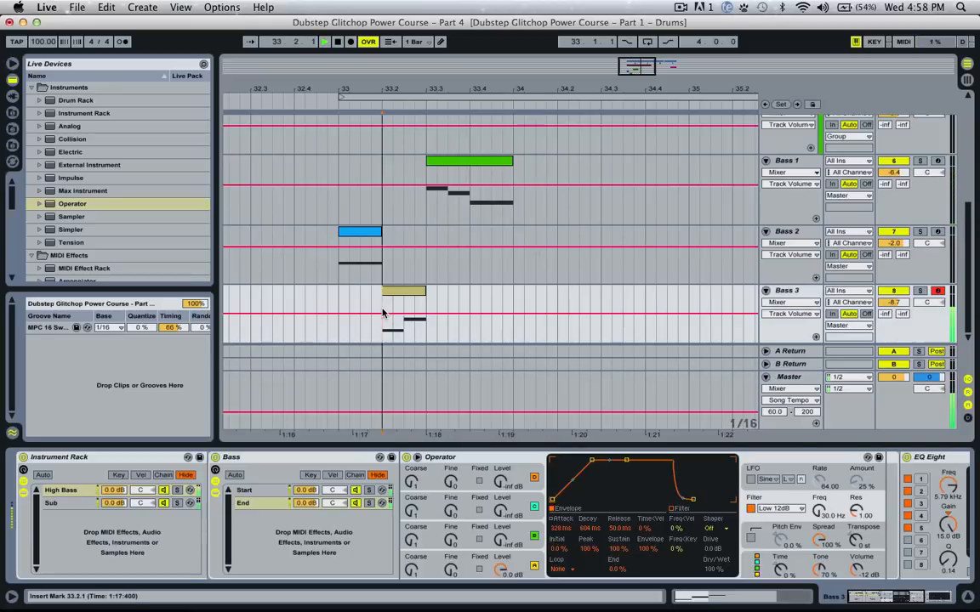
{"action": "left_click", "coordinate": [921, 292]}
{"action": "key", "text": "space"}
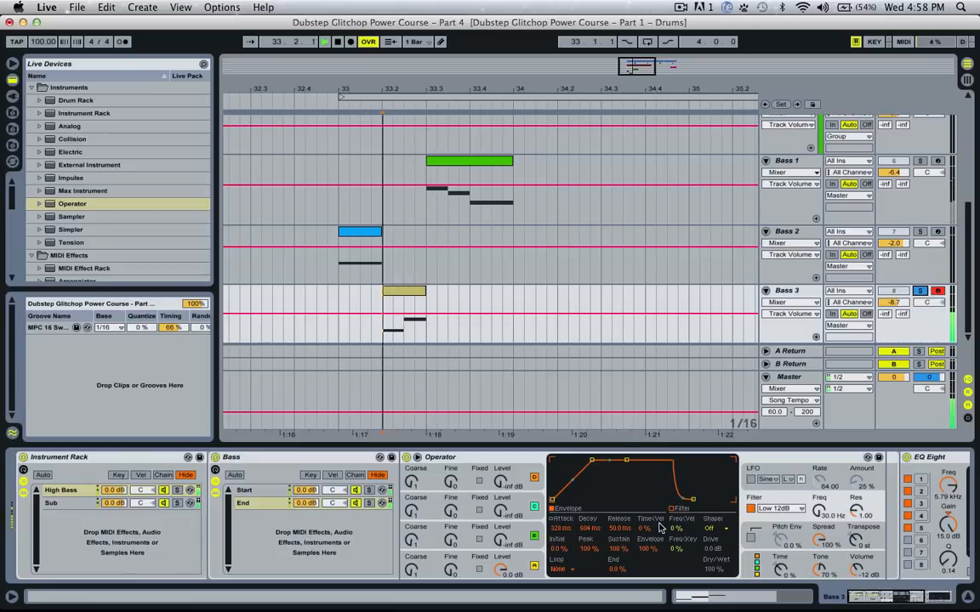
{"action": "scroll", "coordinate": [663, 528], "scroll_direction": "right", "scroll_amount": 3}
{"action": "scroll", "coordinate": [659, 529], "scroll_direction": "right", "scroll_amount": 3}
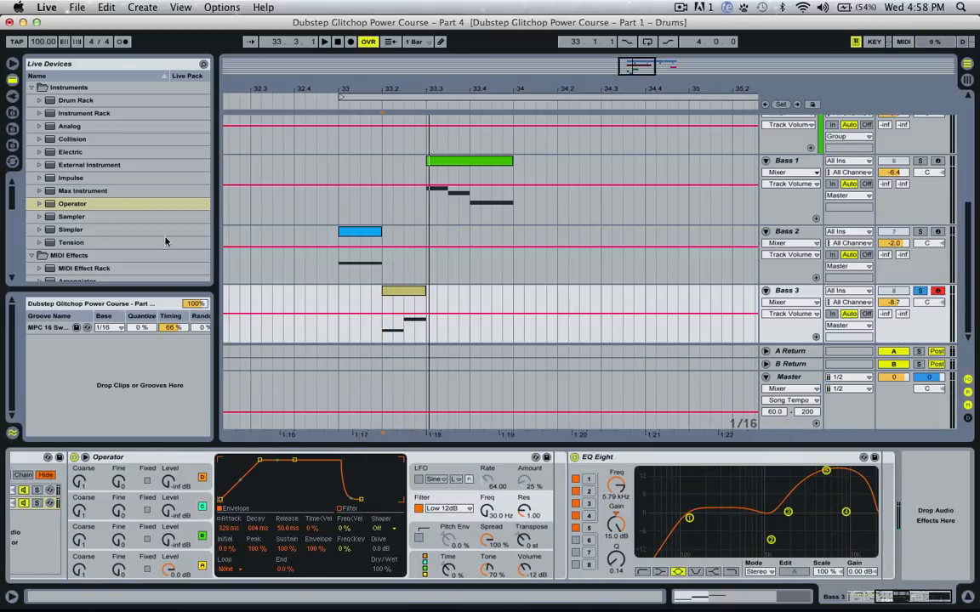
- Try an Auto Filter after Bass 3's EQ Eight with high-pass, band-pass and notch types around 5.80 kHz, and delete the device
{"action": "scroll", "coordinate": [86, 187], "scroll_direction": "down", "scroll_amount": 10}
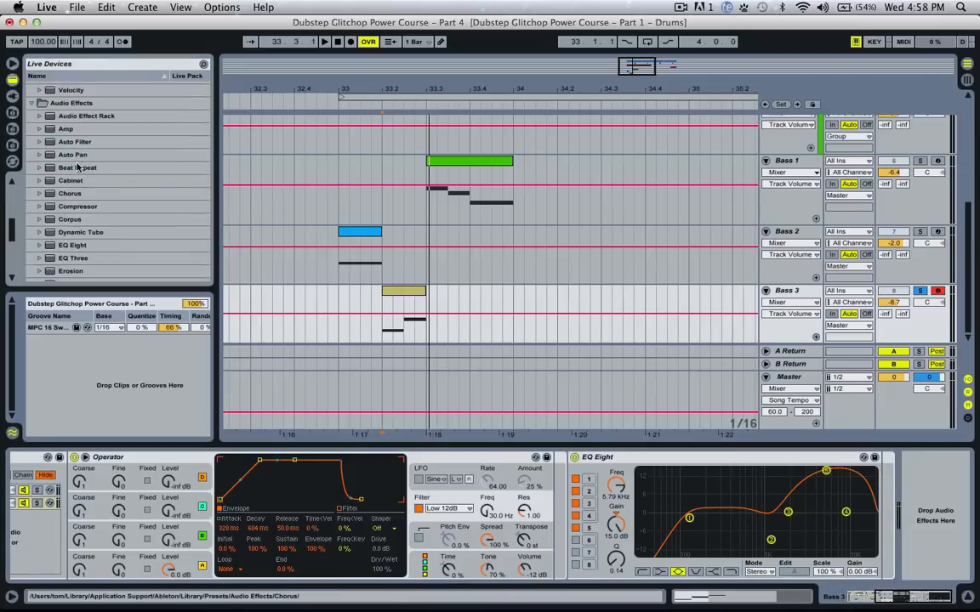
{"action": "left_click_drag", "start_coordinate": [75, 148], "coordinate": [882, 477]}
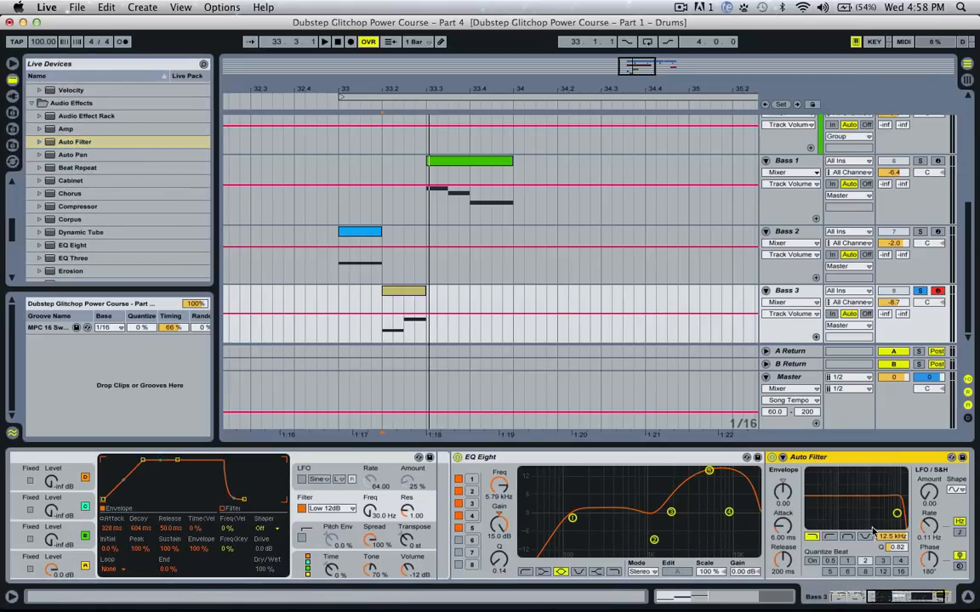
{"action": "left_click", "coordinate": [829, 536]}
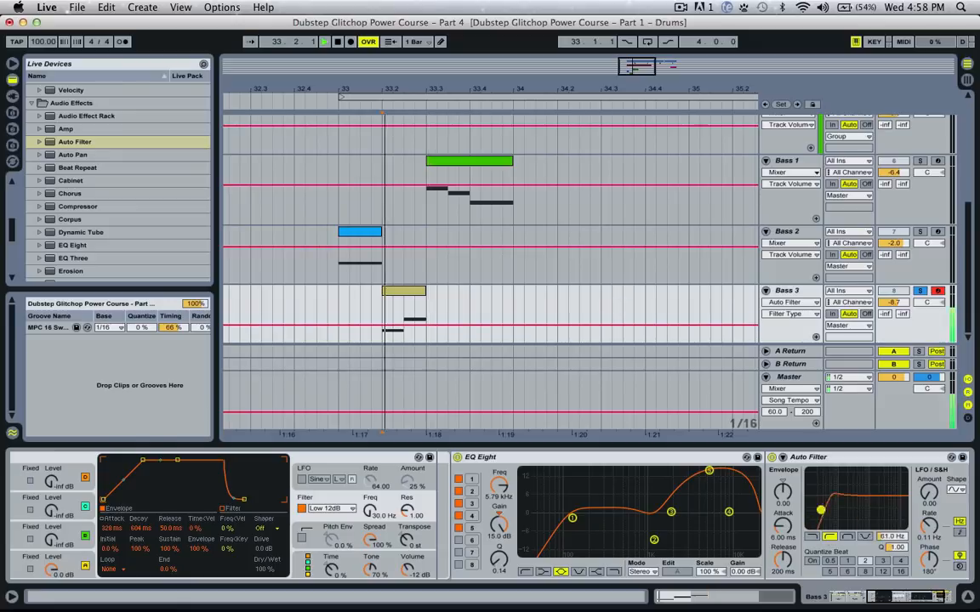
{"action": "left_click", "coordinate": [848, 537]}
{"action": "left_click_drag", "start_coordinate": [816, 508], "coordinate": [886, 475]}
{"action": "left_click", "coordinate": [864, 537]}
{"action": "key", "text": "space"}
{"action": "left_click", "coordinate": [849, 457]}
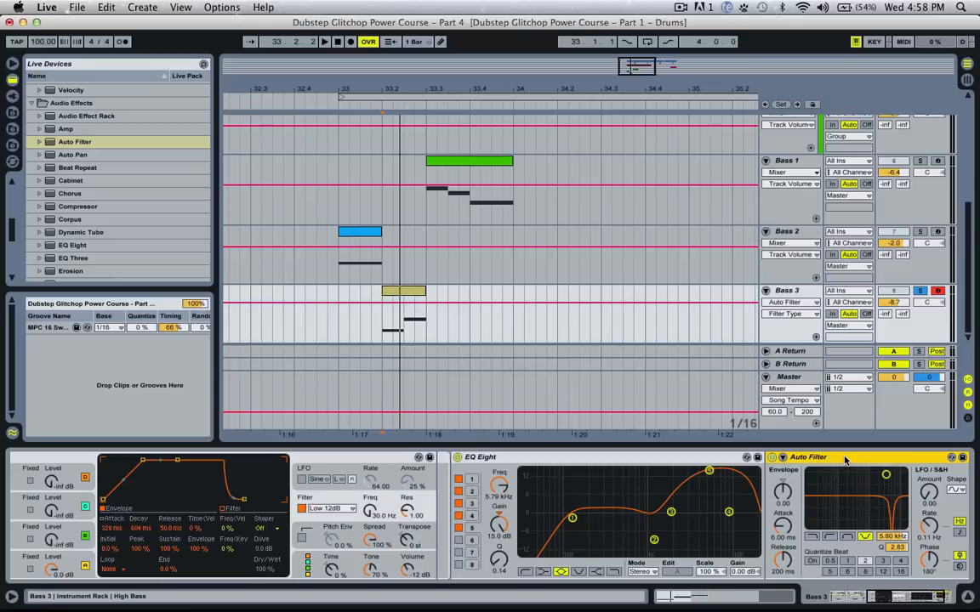
{"action": "key", "text": "Delete"}
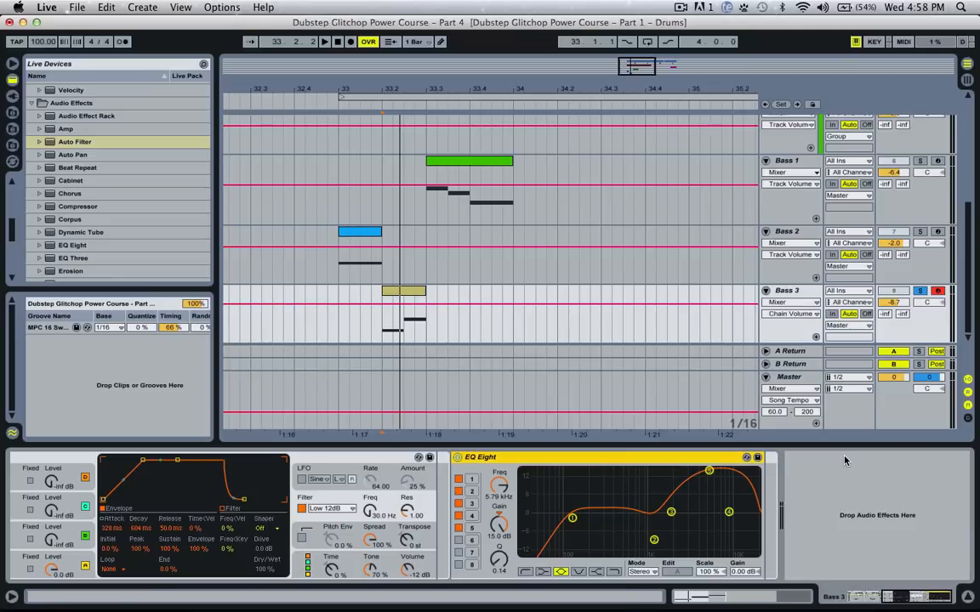
- Group Bass 3's EQ Eight into an Audio Effect Rack, show the rack's chain list, and rename its chain EQ
{"action": "right_click", "coordinate": [564, 459]}
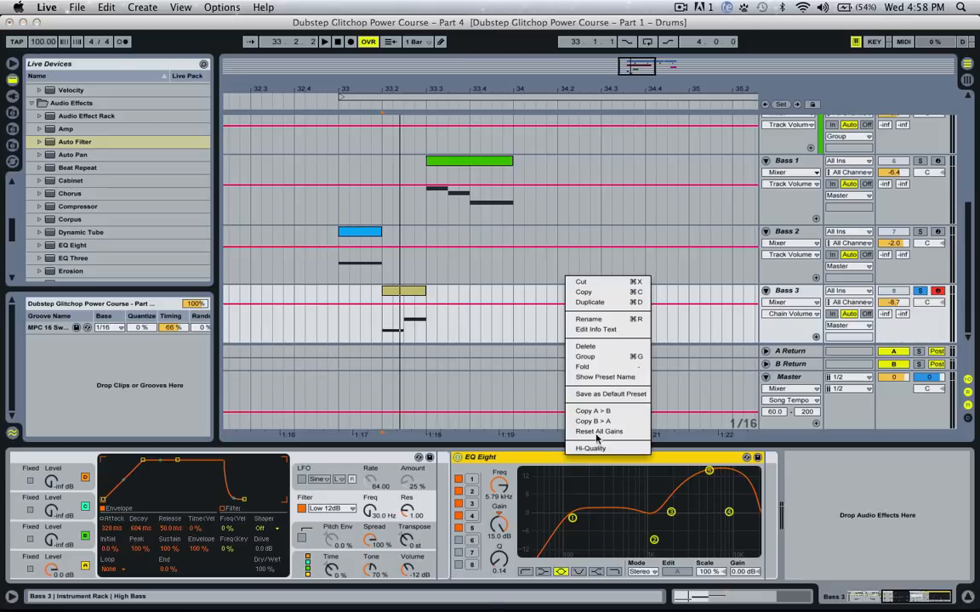
{"action": "left_click", "coordinate": [601, 352]}
{"action": "left_click", "coordinate": [457, 487]}
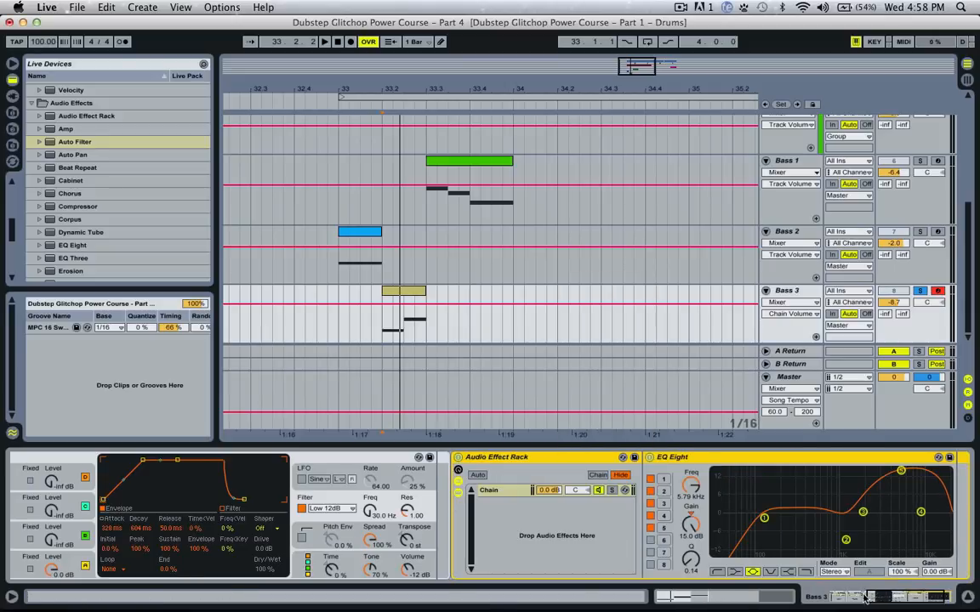
{"action": "left_click", "coordinate": [845, 600]}
{"action": "left_click_drag", "start_coordinate": [844, 600], "coordinate": [976, 595]}
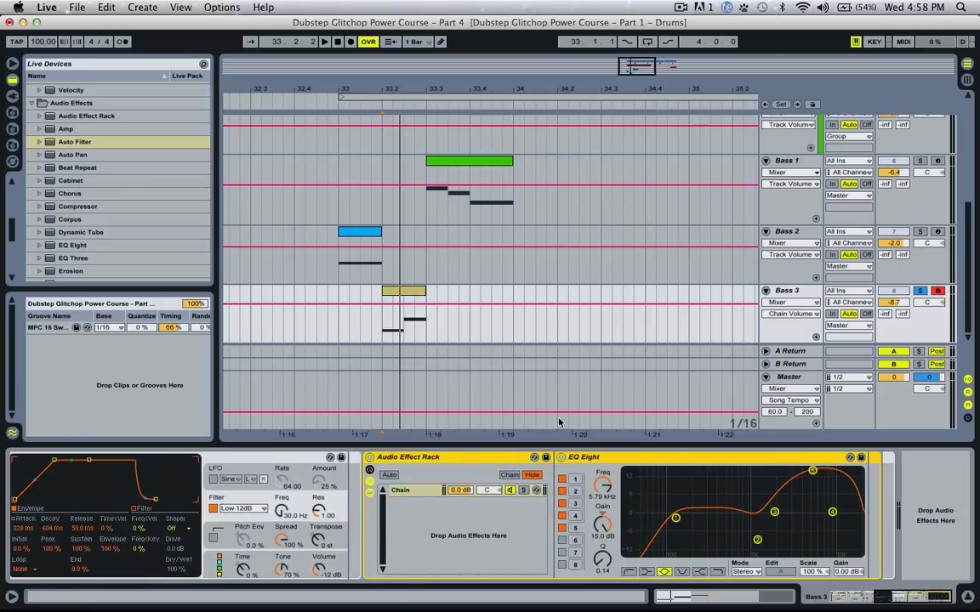
{"action": "left_click", "coordinate": [406, 489]}
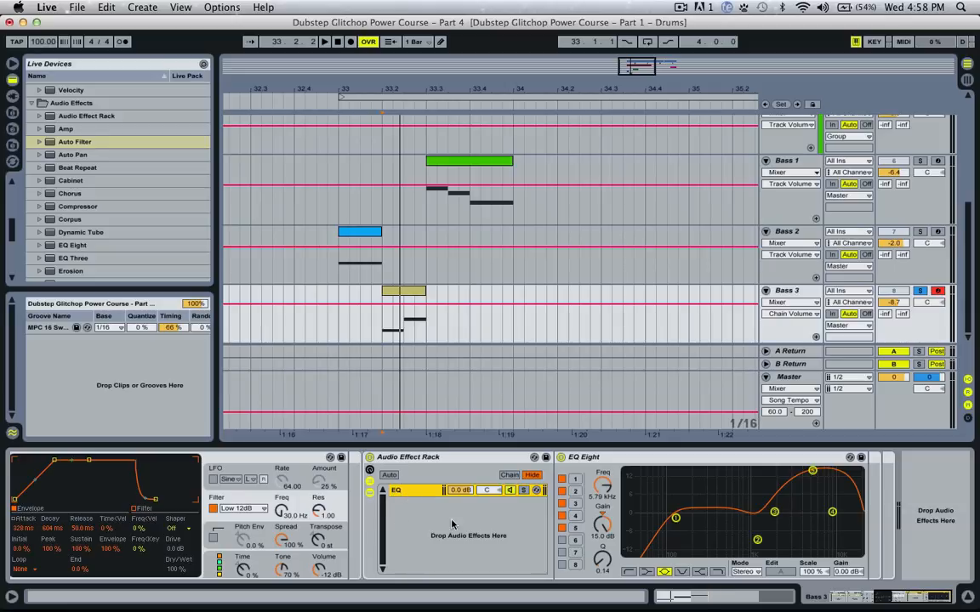
- Duplicate the EQ chain in Bass 3's Audio Effect Rack and add a band-pass Auto Filter after the copy's EQ Eight
{"action": "right_click", "coordinate": [409, 501]}
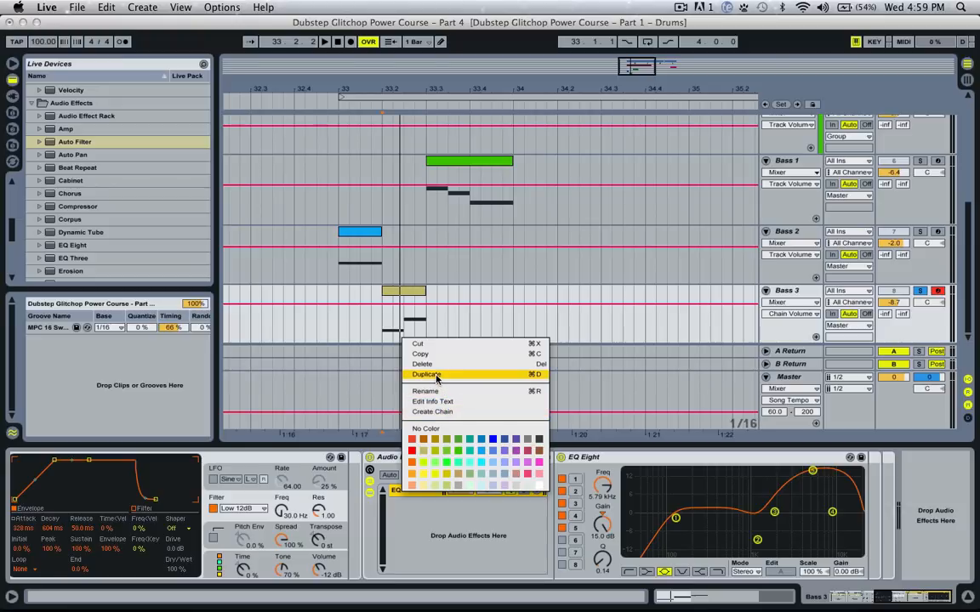
{"action": "left_click", "coordinate": [419, 474]}
{"action": "key", "text": "super+d"}
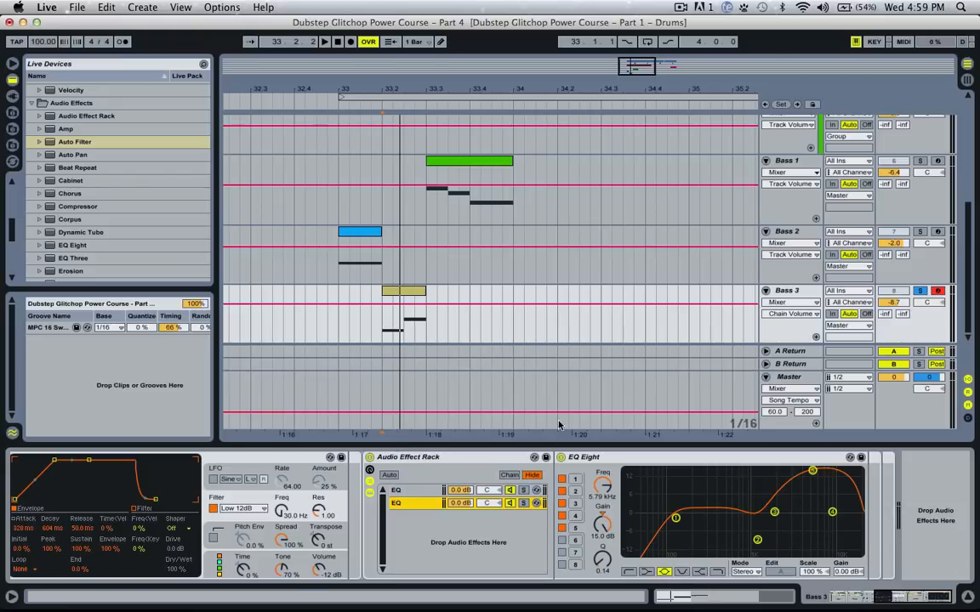
{"action": "left_click_drag", "start_coordinate": [61, 143], "coordinate": [844, 512]}
{"action": "left_click", "coordinate": [846, 537]}
- Set the Auto Filter's LFO amount to 30.0 and sync its rate to the tempo at 1/2
{"action": "left_click_drag", "start_coordinate": [931, 512], "coordinate": [931, 500]}
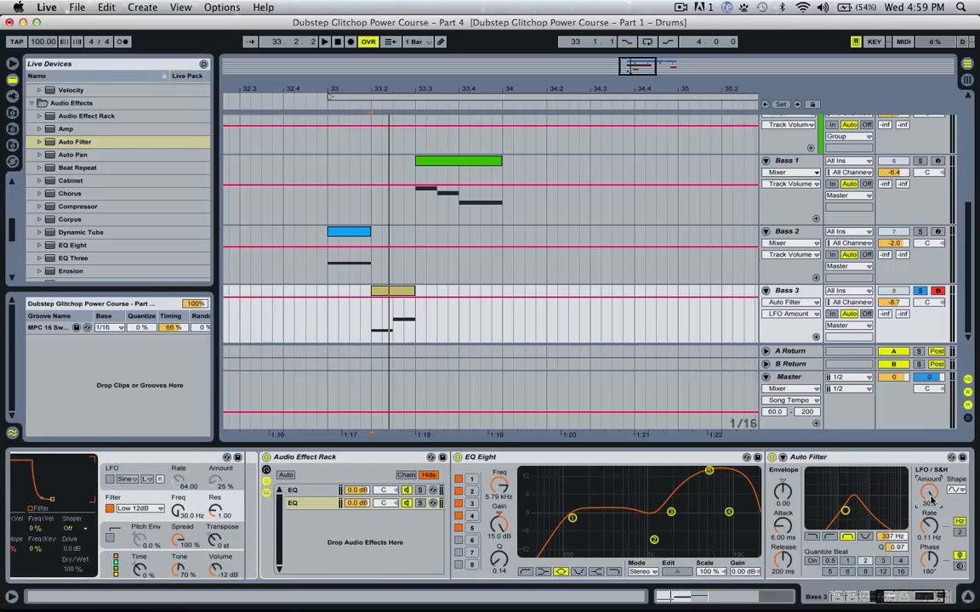
{"action": "left_click", "coordinate": [959, 534]}
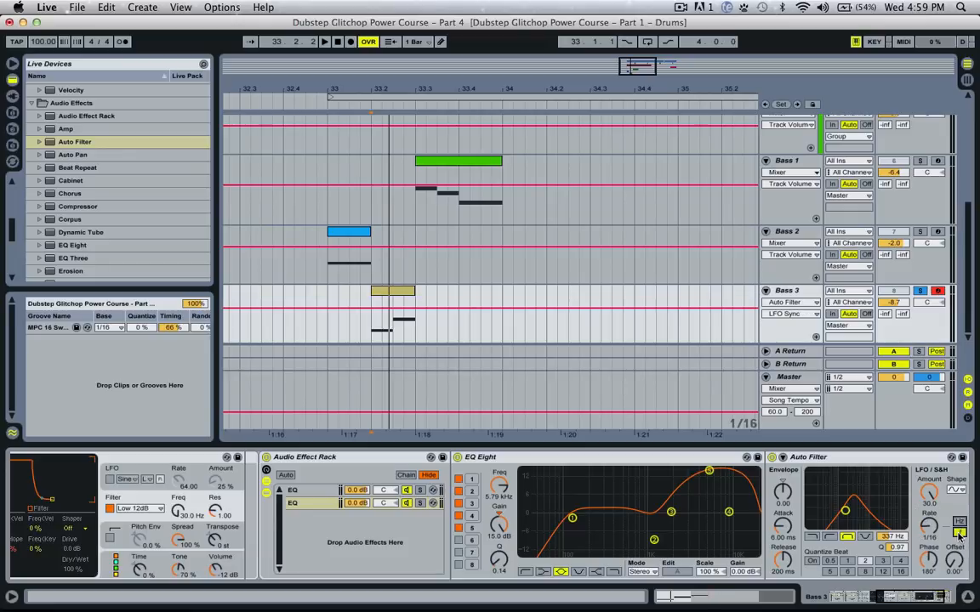
{"action": "left_click_drag", "start_coordinate": [936, 532], "coordinate": [929, 510]}
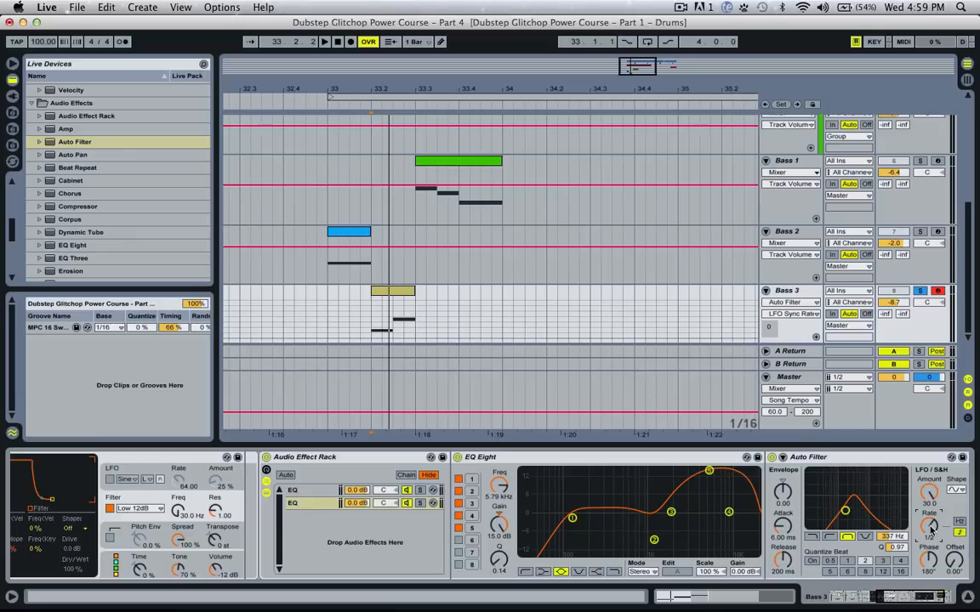
{"action": "left_click", "coordinate": [925, 559]}
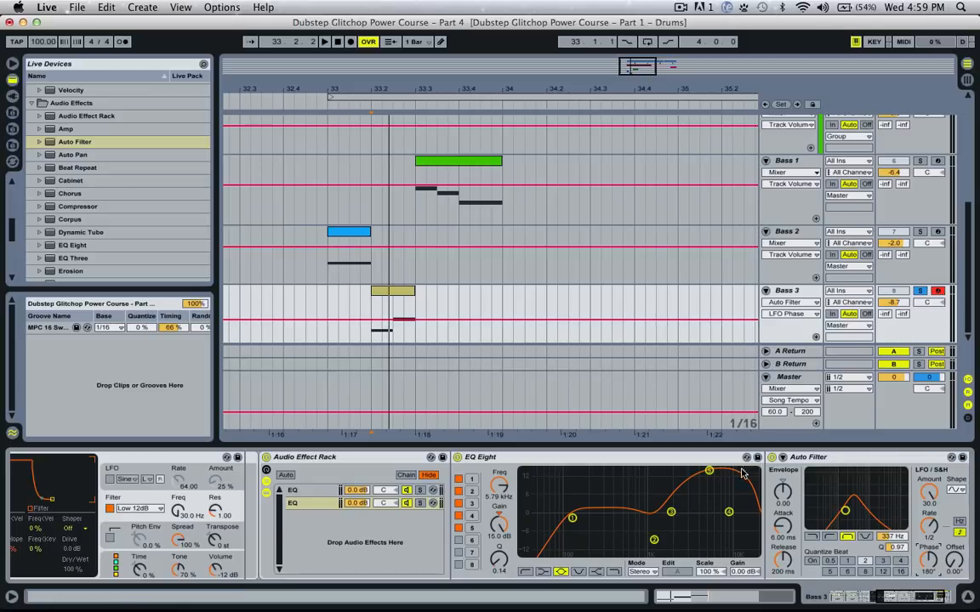
- Compare the devices in the rack's two EQ chains and play soloed Bass 3 from 33.2.1
{"action": "left_click", "coordinate": [308, 491]}
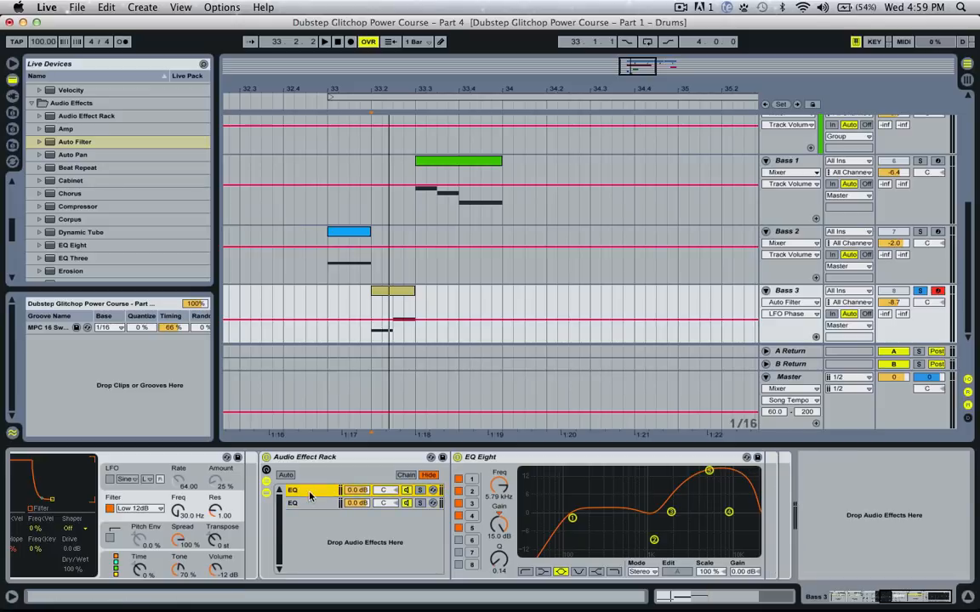
{"action": "left_click", "coordinate": [308, 504]}
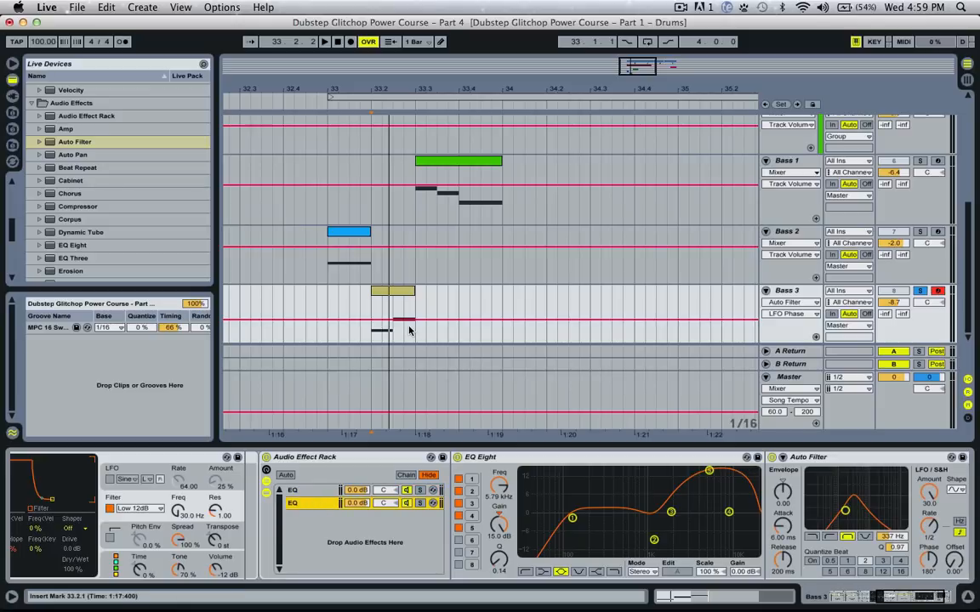
{"action": "left_click", "coordinate": [375, 316]}
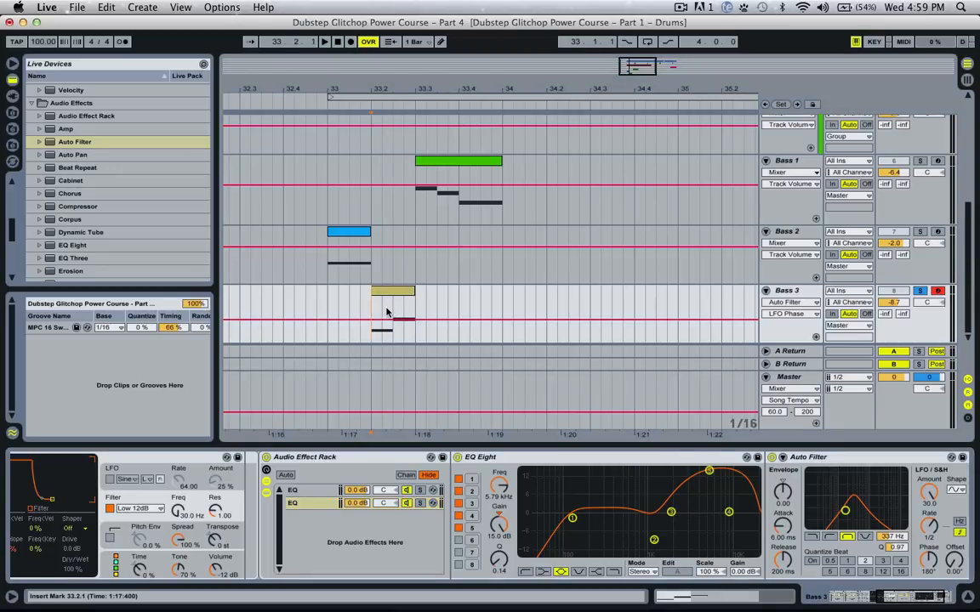
{"action": "key", "text": "space"}
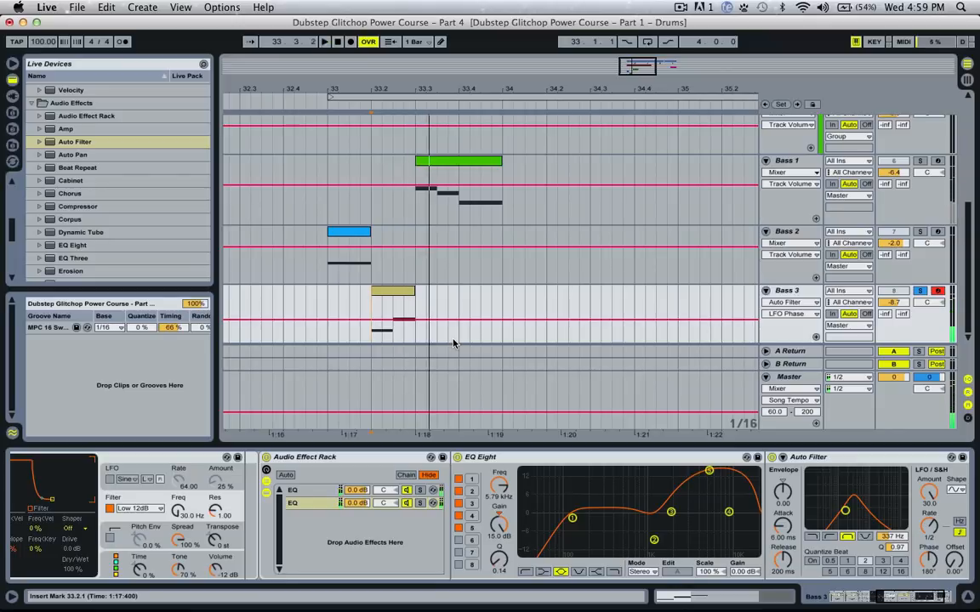
- Change the Auto Filter's LFO shape to a rising sawtooth and play Bass 3 again
{"action": "left_click", "coordinate": [959, 492]}
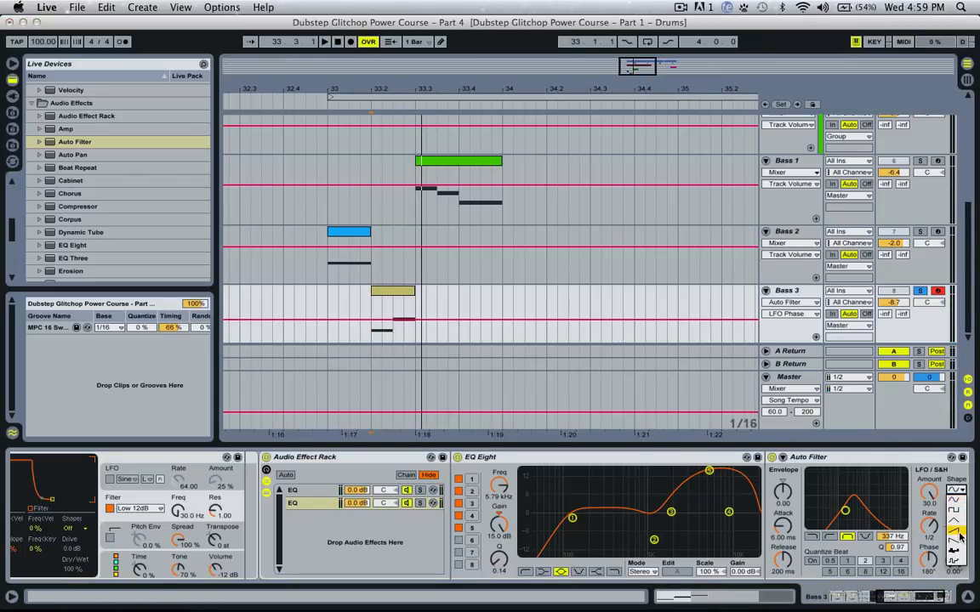
{"action": "left_click", "coordinate": [959, 531]}
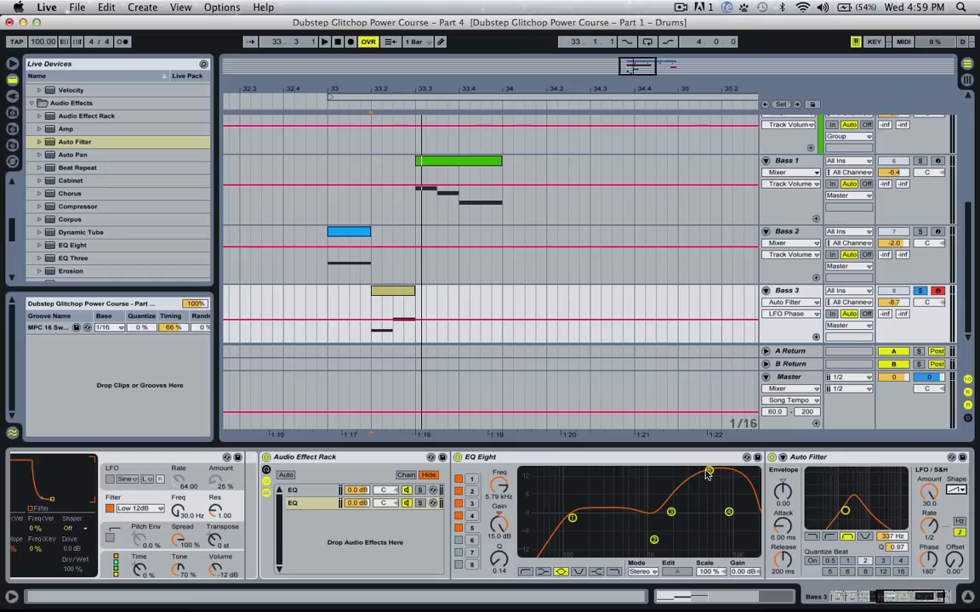
{"action": "key", "text": "space"}
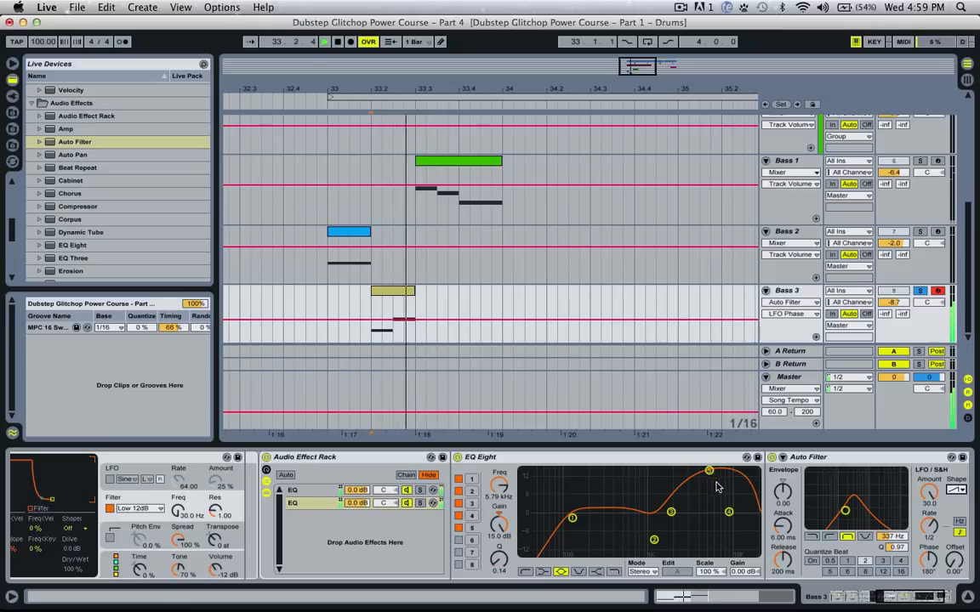
- While repeatedly playing Bass 3, tune the Auto Filter to a frequency of 541 Hz and a Q of 1.22
{"action": "left_click_drag", "start_coordinate": [897, 547], "coordinate": [900, 534]}
{"action": "key", "text": "space"}
{"action": "key", "text": "space"}
{"action": "key", "text": "space"}
{"action": "key", "text": "space"}
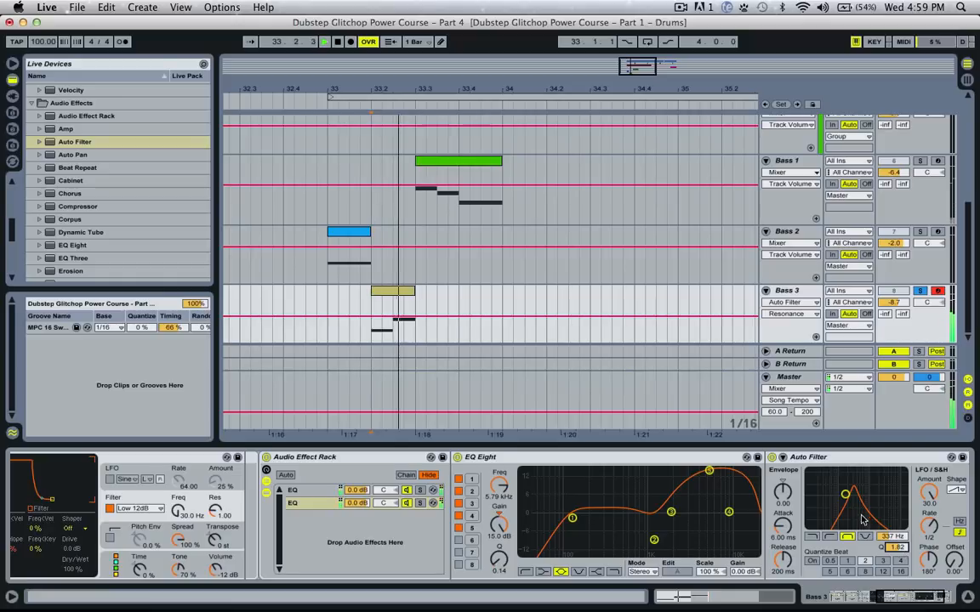
{"action": "key", "text": "space"}
{"action": "key", "text": "space"}
{"action": "mouse_move", "coordinate": [844, 494]}
{"action": "left_mouse_down"}
{"action": "mouse_move", "coordinate": [870, 506]}
{"action": "mouse_move", "coordinate": [840, 504]}
{"action": "mouse_move", "coordinate": [851, 506]}
{"action": "left_mouse_up"}
{"action": "key", "text": "space"}
{"action": "key", "text": "space"}
{"action": "key", "text": "space"}
{"action": "key", "text": "space"}
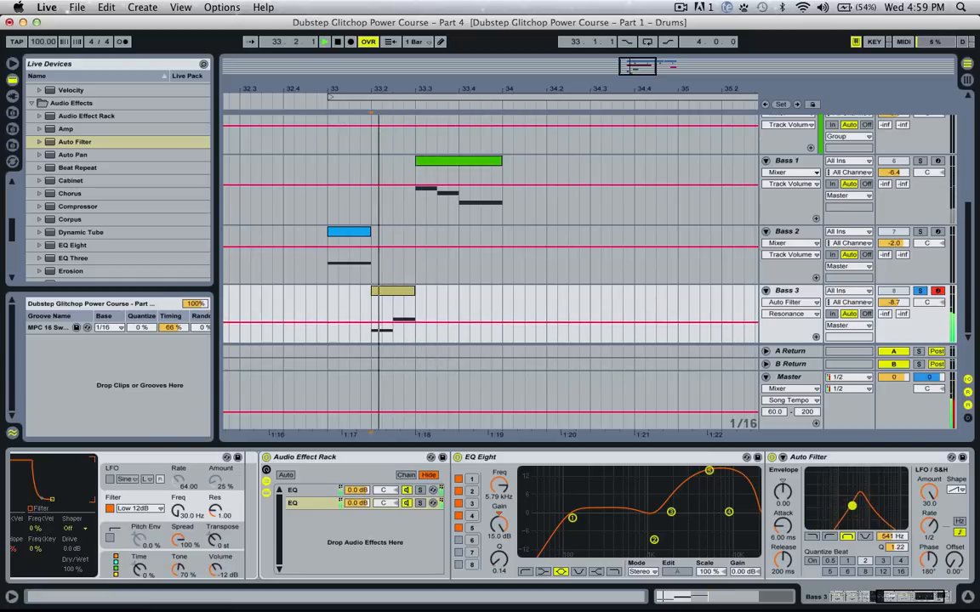
{"action": "key", "text": "space"}
- Inspect the High Bass chain in Bass 3's Instrument Rack and audition its Start and End chains separately in solo
{"action": "left_click", "coordinate": [838, 595]}
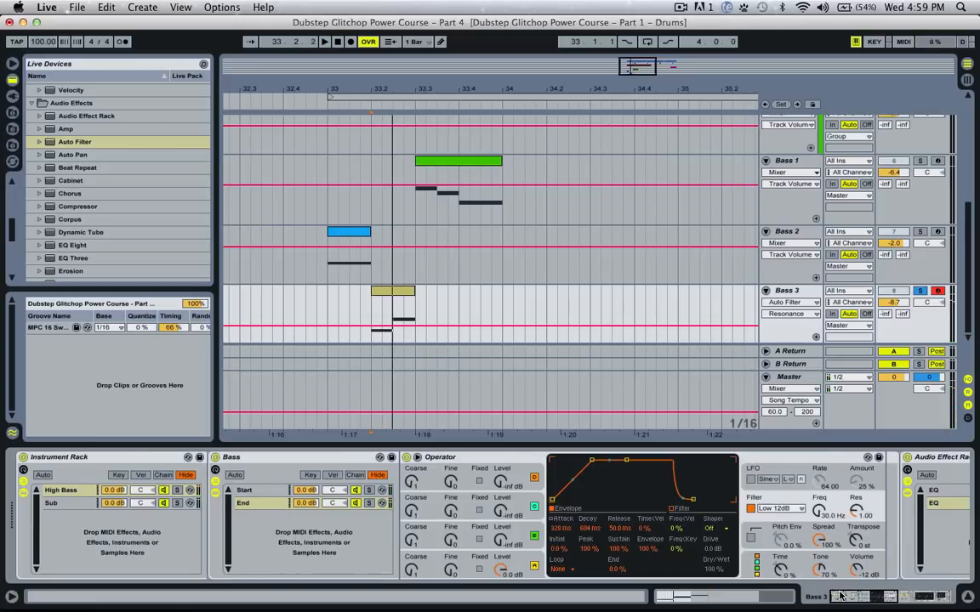
{"action": "left_click", "coordinate": [46, 458]}
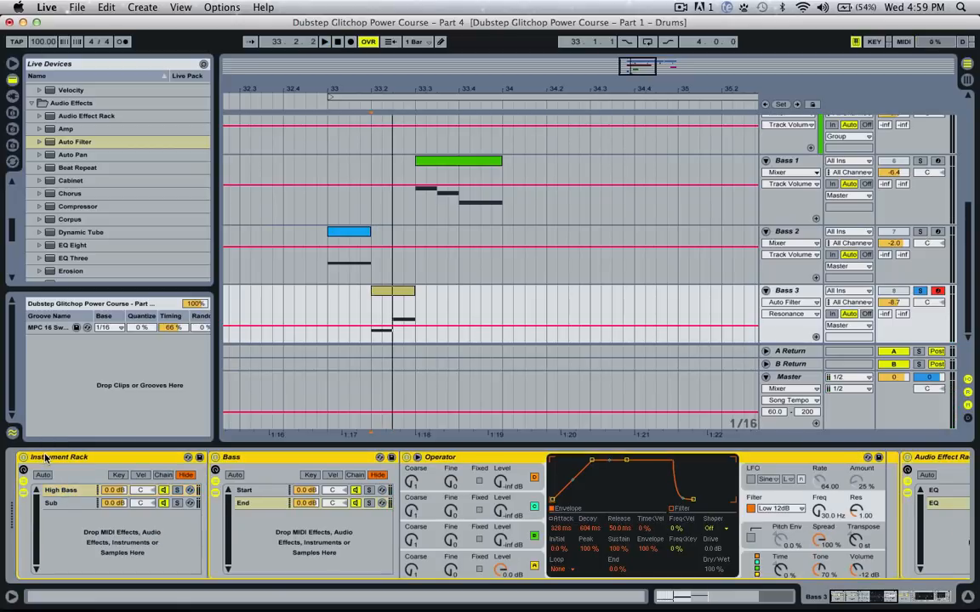
{"action": "left_click", "coordinate": [64, 491]}
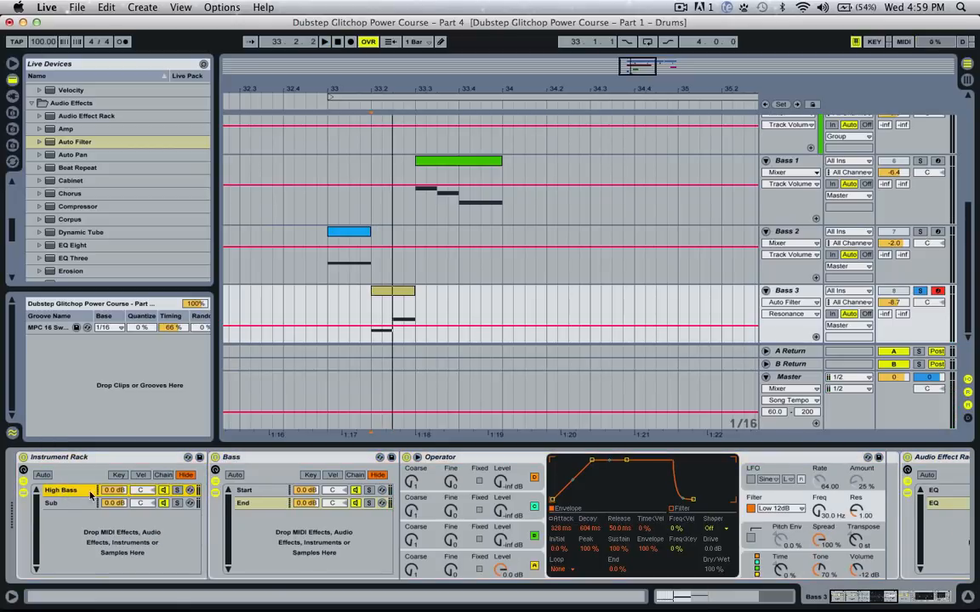
{"action": "left_click", "coordinate": [262, 493]}
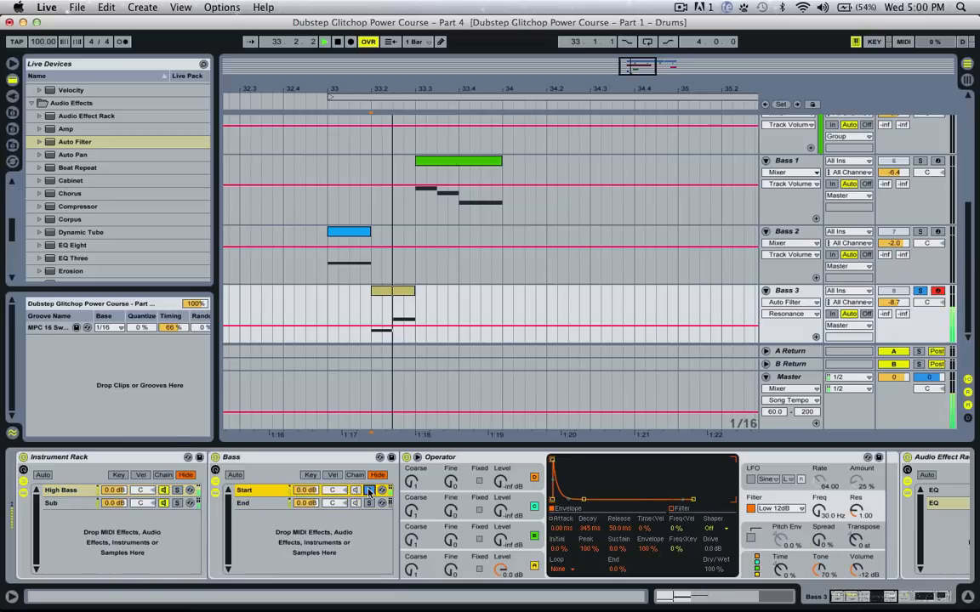
{"action": "left_click", "coordinate": [369, 491]}
{"action": "left_click", "coordinate": [261, 503]}
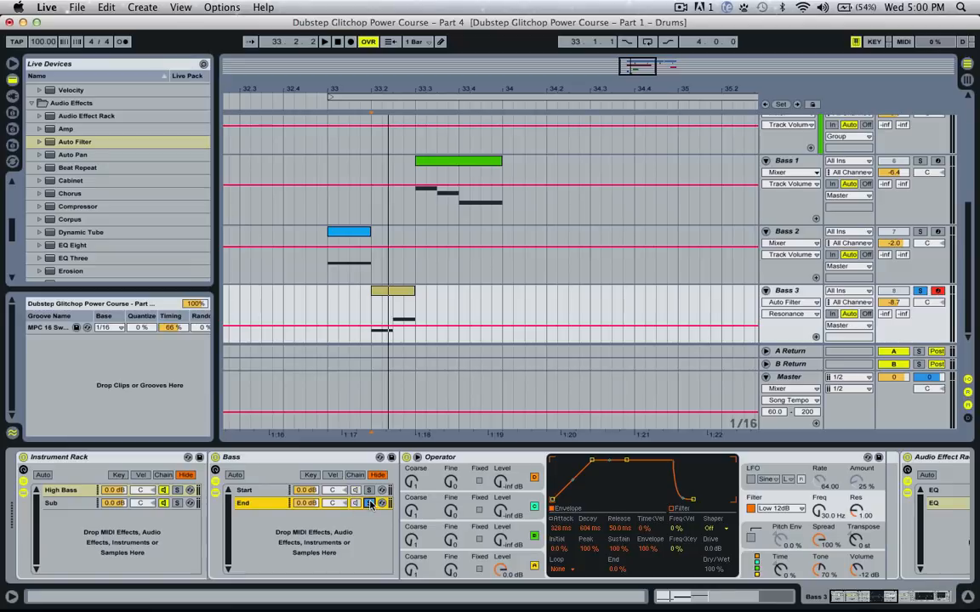
{"action": "left_click", "coordinate": [253, 491]}
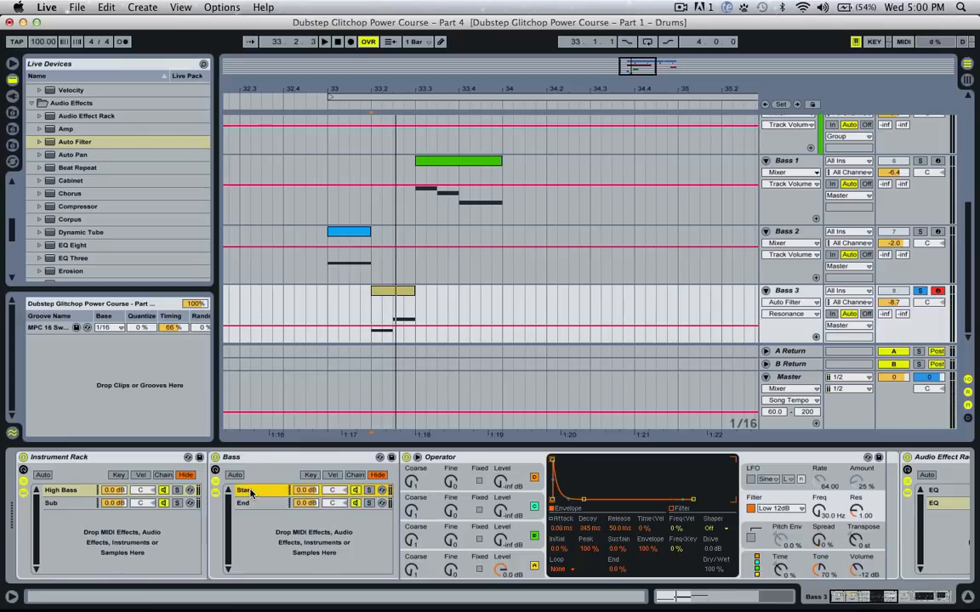
- Examine the devices in both EQ chains of Bass 3's Audio Effect Rack
{"action": "scroll", "coordinate": [247, 491], "scroll_direction": "right", "scroll_amount": 5}
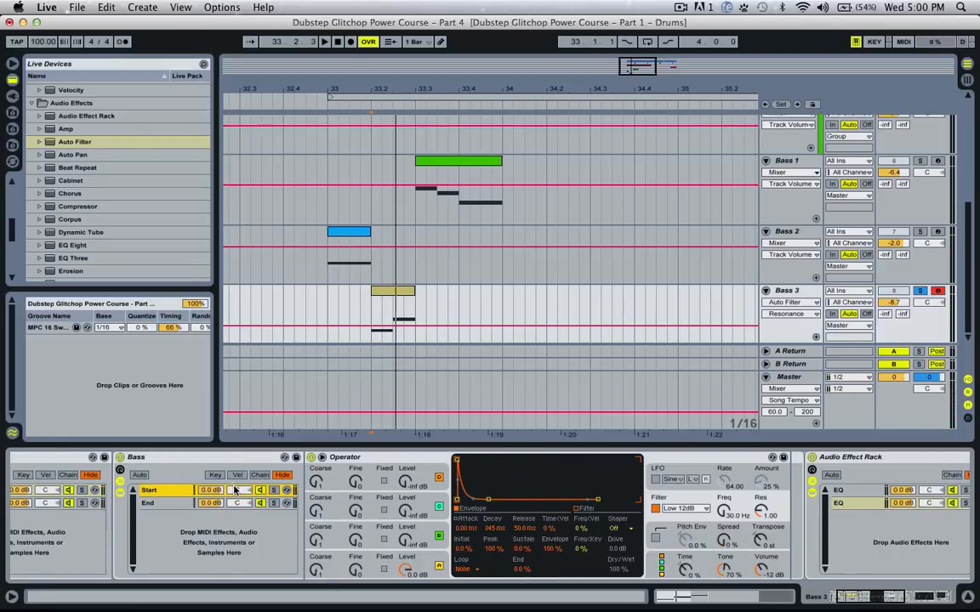
{"action": "scroll", "coordinate": [173, 487], "scroll_direction": "right", "scroll_amount": 10}
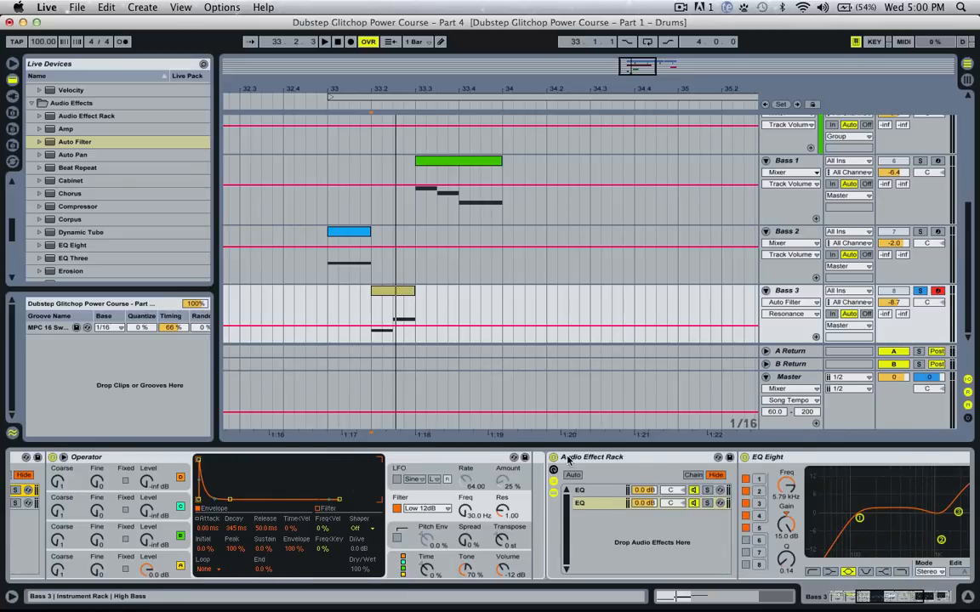
{"action": "left_click", "coordinate": [593, 491]}
{"action": "left_click", "coordinate": [594, 490]}
{"action": "scroll", "coordinate": [409, 495], "scroll_direction": "right", "scroll_amount": 7}
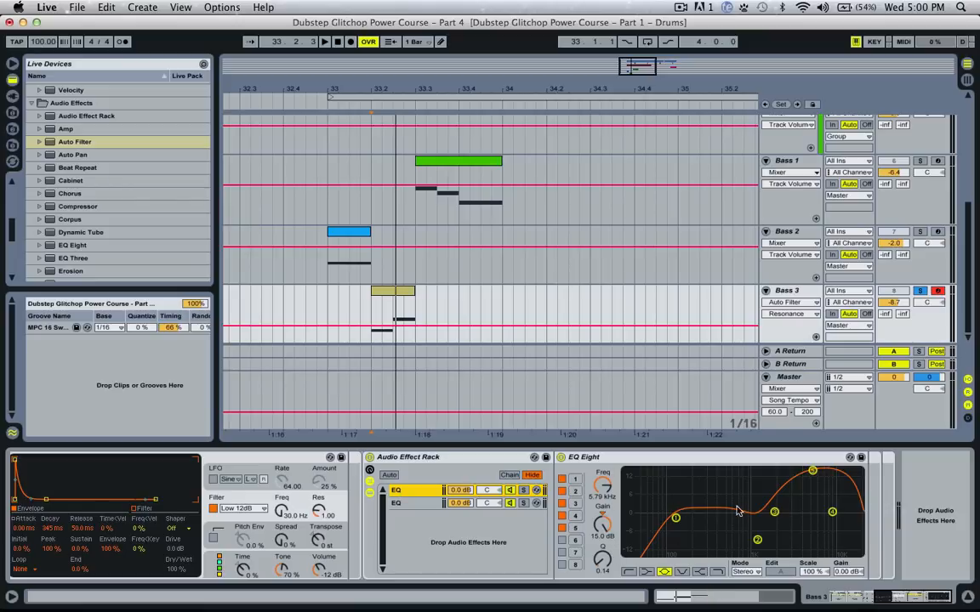
{"action": "left_click", "coordinate": [408, 504]}
{"action": "scroll", "coordinate": [583, 497], "scroll_direction": "right", "scroll_amount": 8}
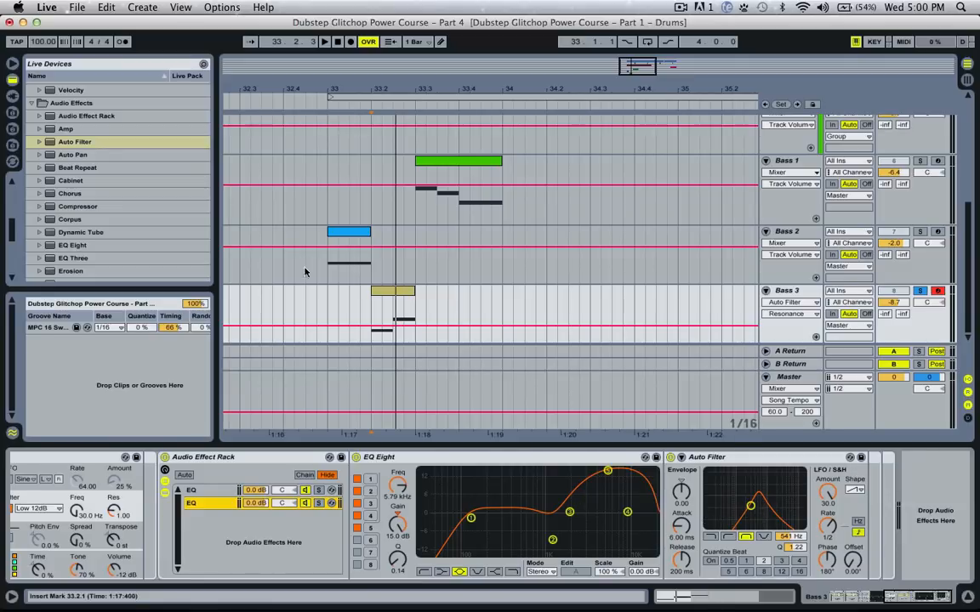
- Listen to soloed Bass 3 from 33.2.1 through both effect chains
{"action": "left_click", "coordinate": [374, 314]}
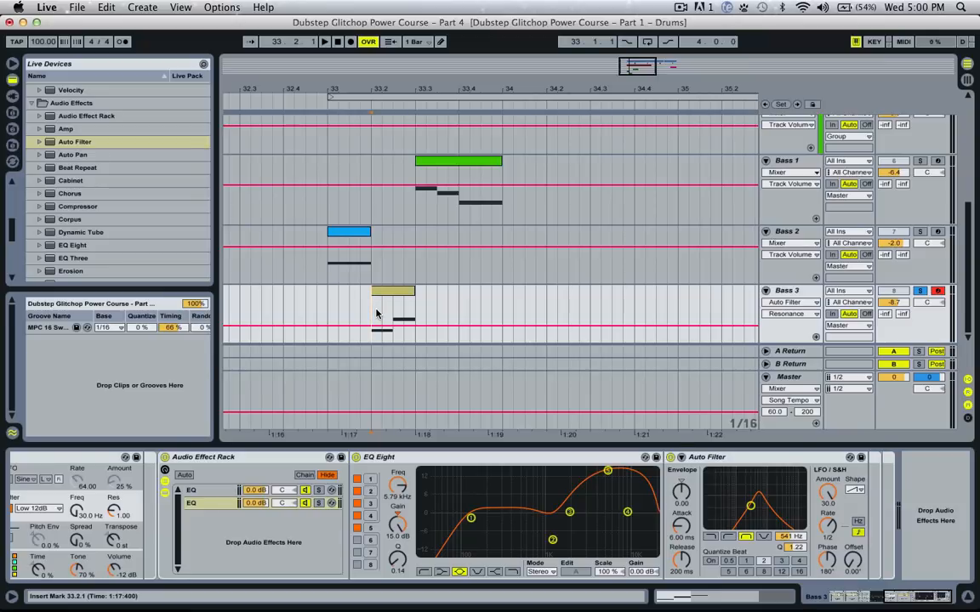
{"action": "key", "text": "space"}
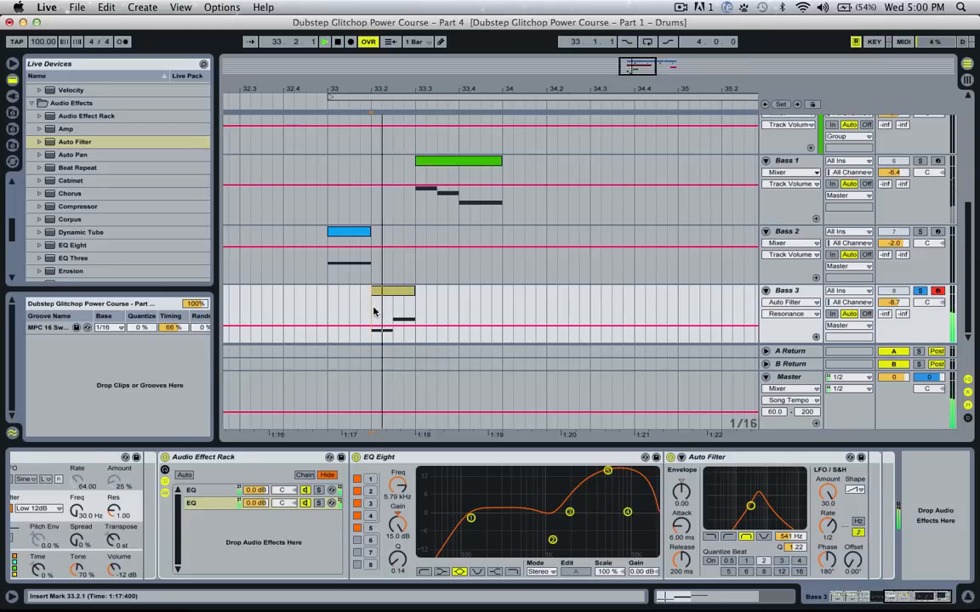
{"action": "key", "text": "space"}
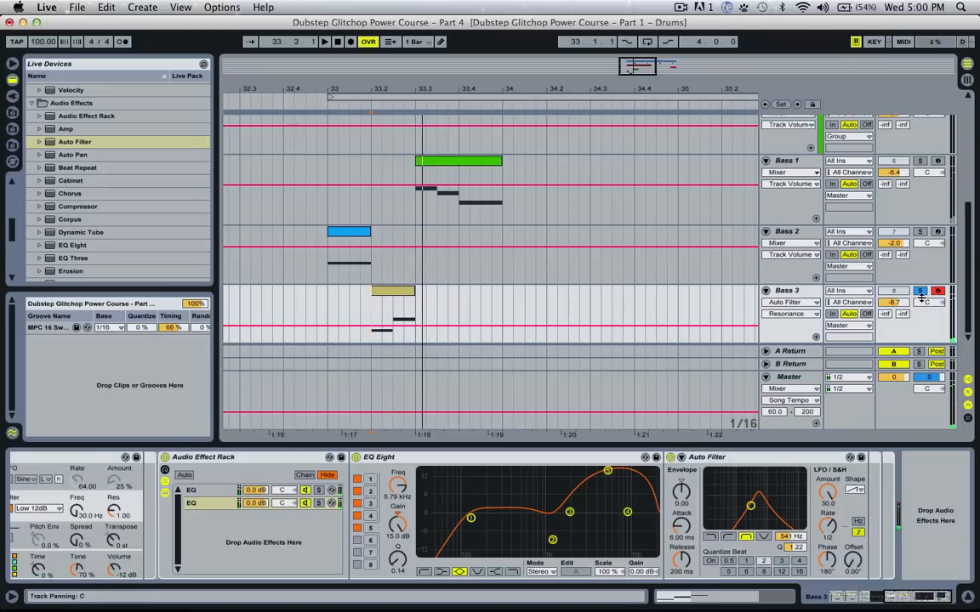
- Turn off Bass 3's solo and play the three bass tracks together from 33.1.1
{"action": "left_click", "coordinate": [329, 301]}
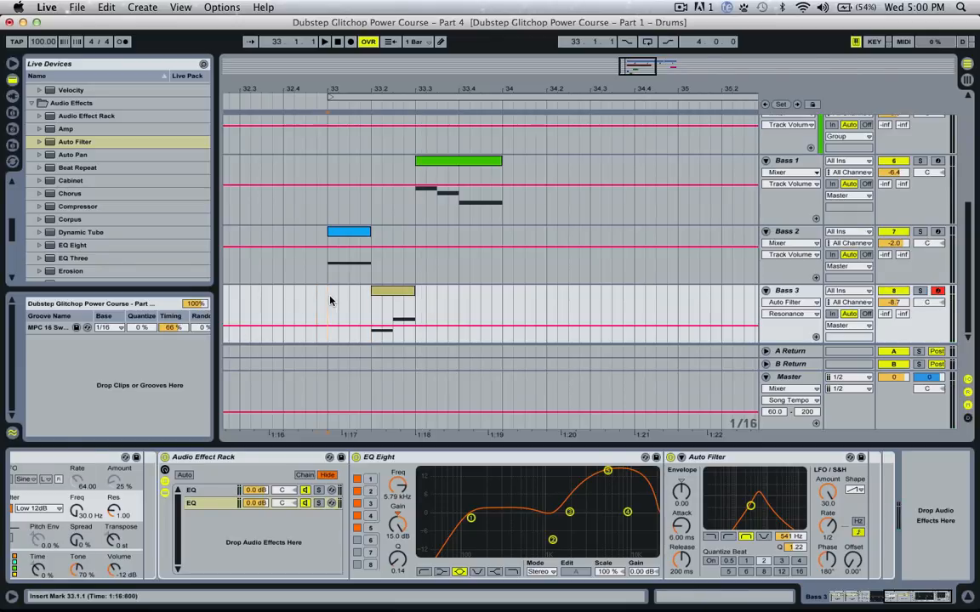
{"action": "key", "text": "space"}
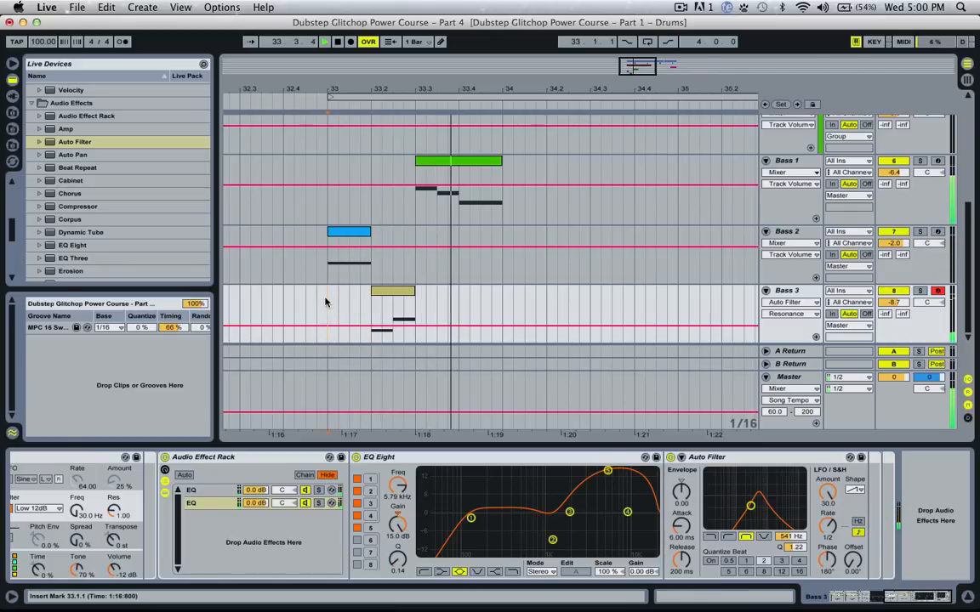
{"action": "key", "text": "space"}
{"action": "key", "text": "space"}
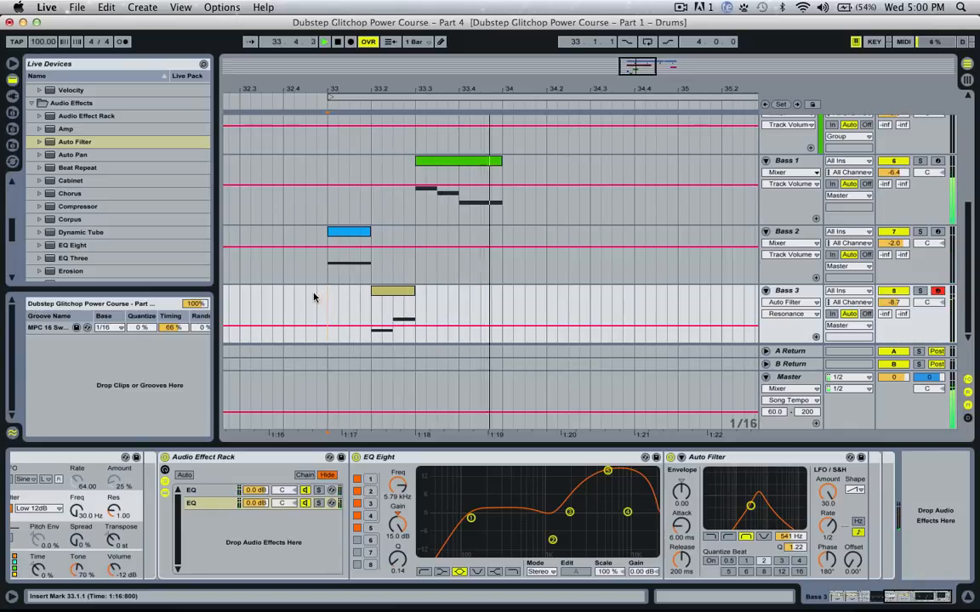
{"action": "key", "text": "space"}
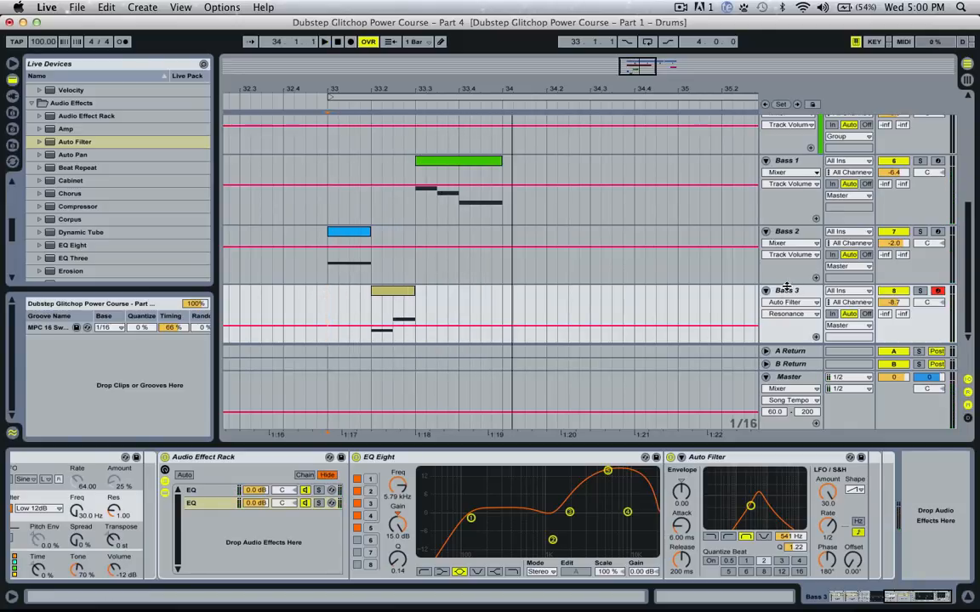
- Rename Bass 3's Instrument Rack to Chiponk
{"action": "left_click", "coordinate": [787, 289]}
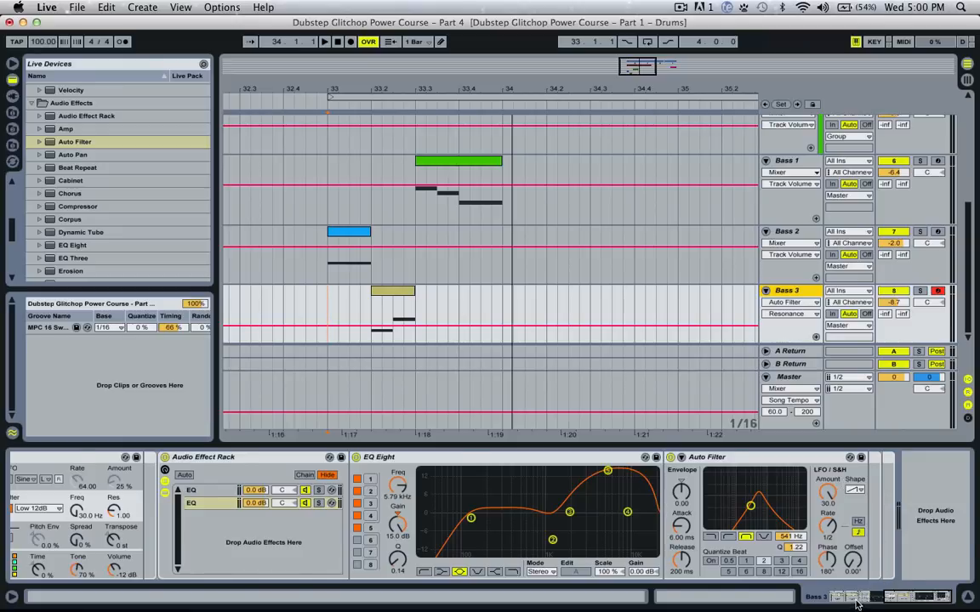
{"action": "left_click_drag", "start_coordinate": [856, 604], "coordinate": [728, 593]}
{"action": "left_click", "coordinate": [61, 459]}
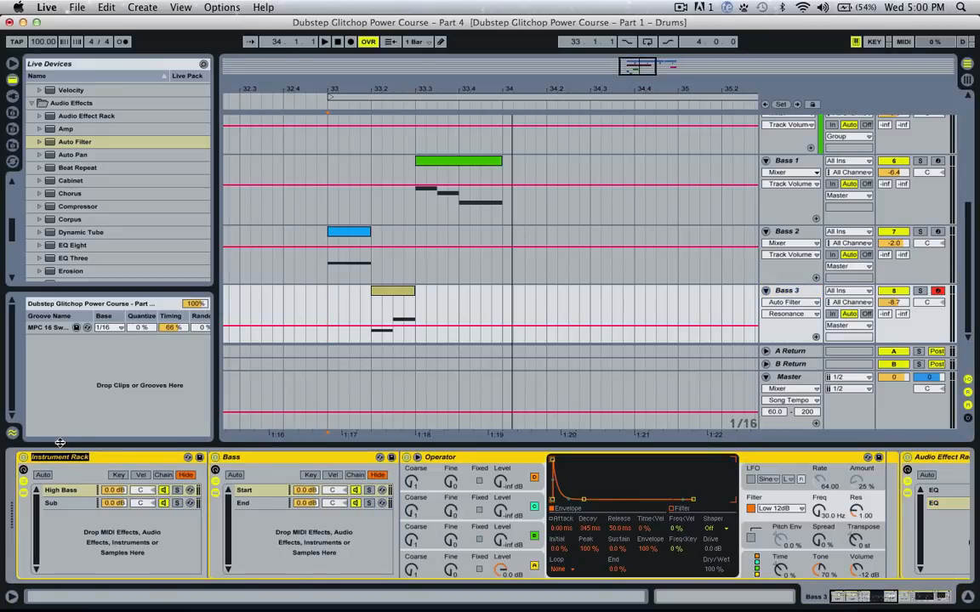
{"action": "type", "text": "c"}
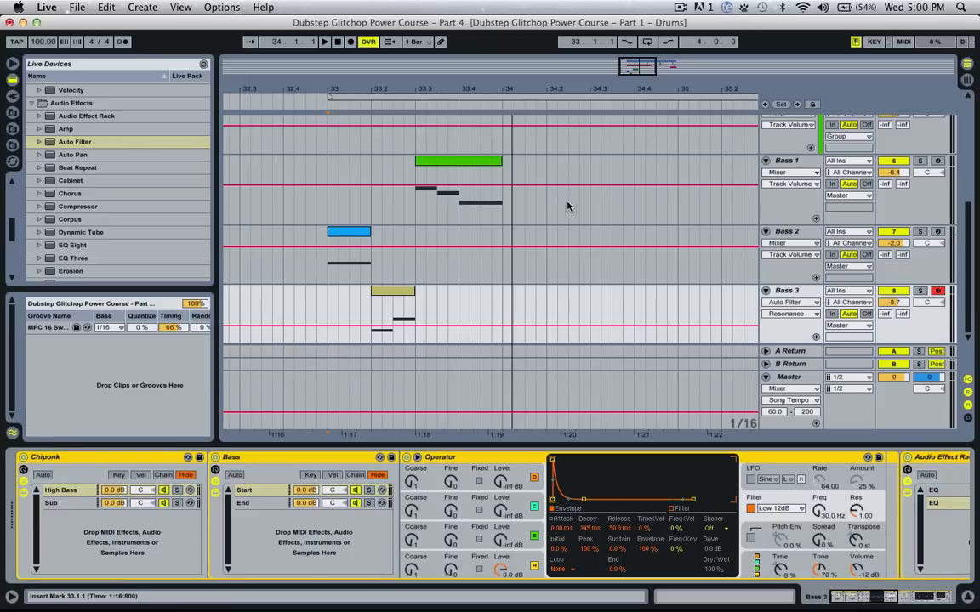
- Play briefly from 33.1.1, view Bass 2's Dr. Wub rack, and return to Bass 3's devices
{"action": "key", "text": "space"}
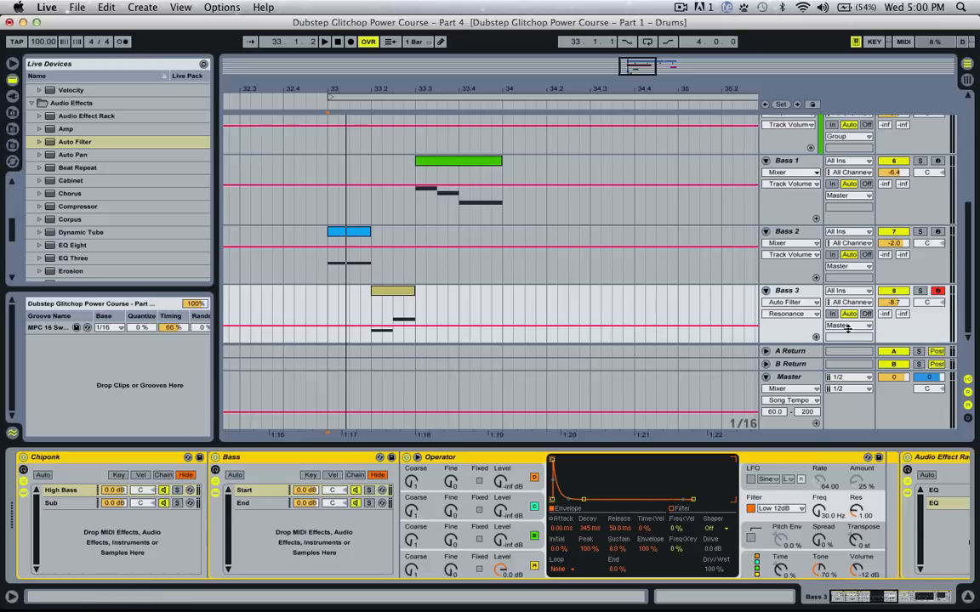
{"action": "left_click", "coordinate": [789, 291]}
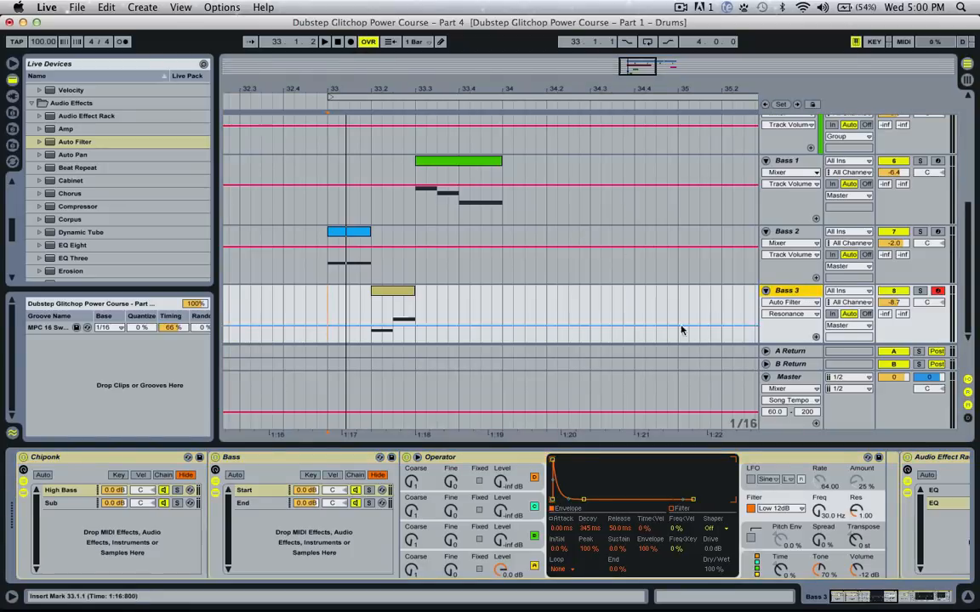
{"action": "left_click", "coordinate": [800, 232]}
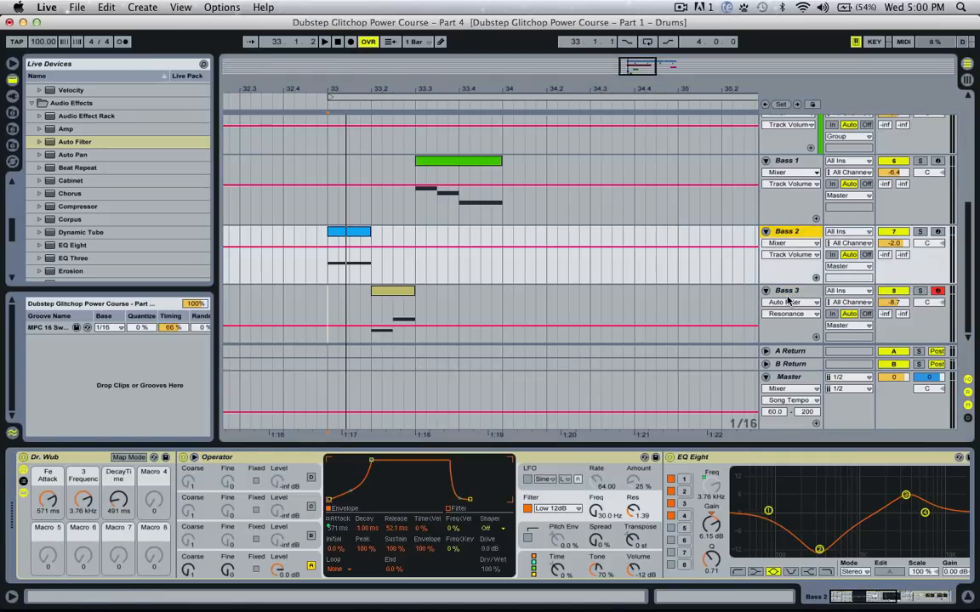
{"action": "key", "text": "Down"}
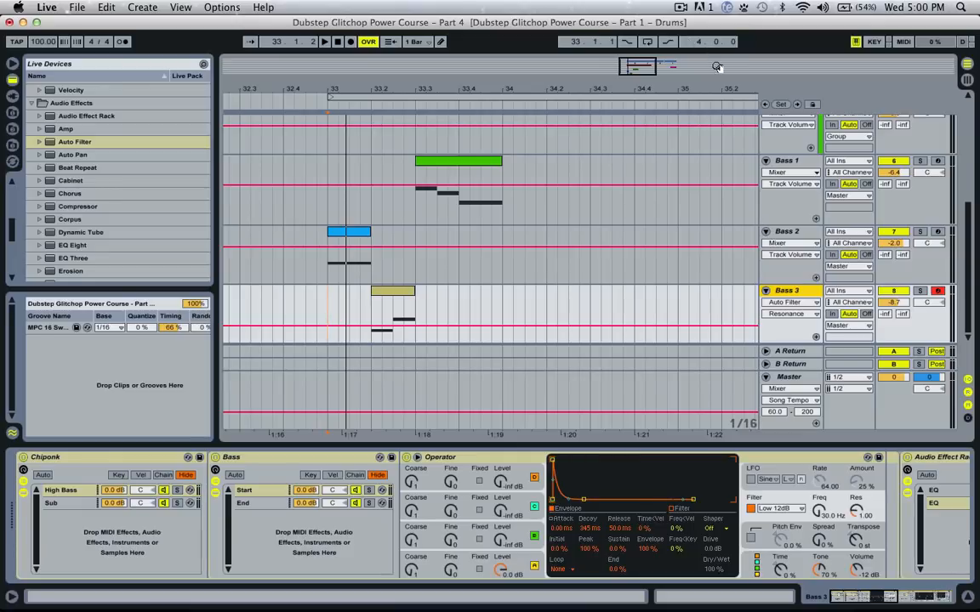